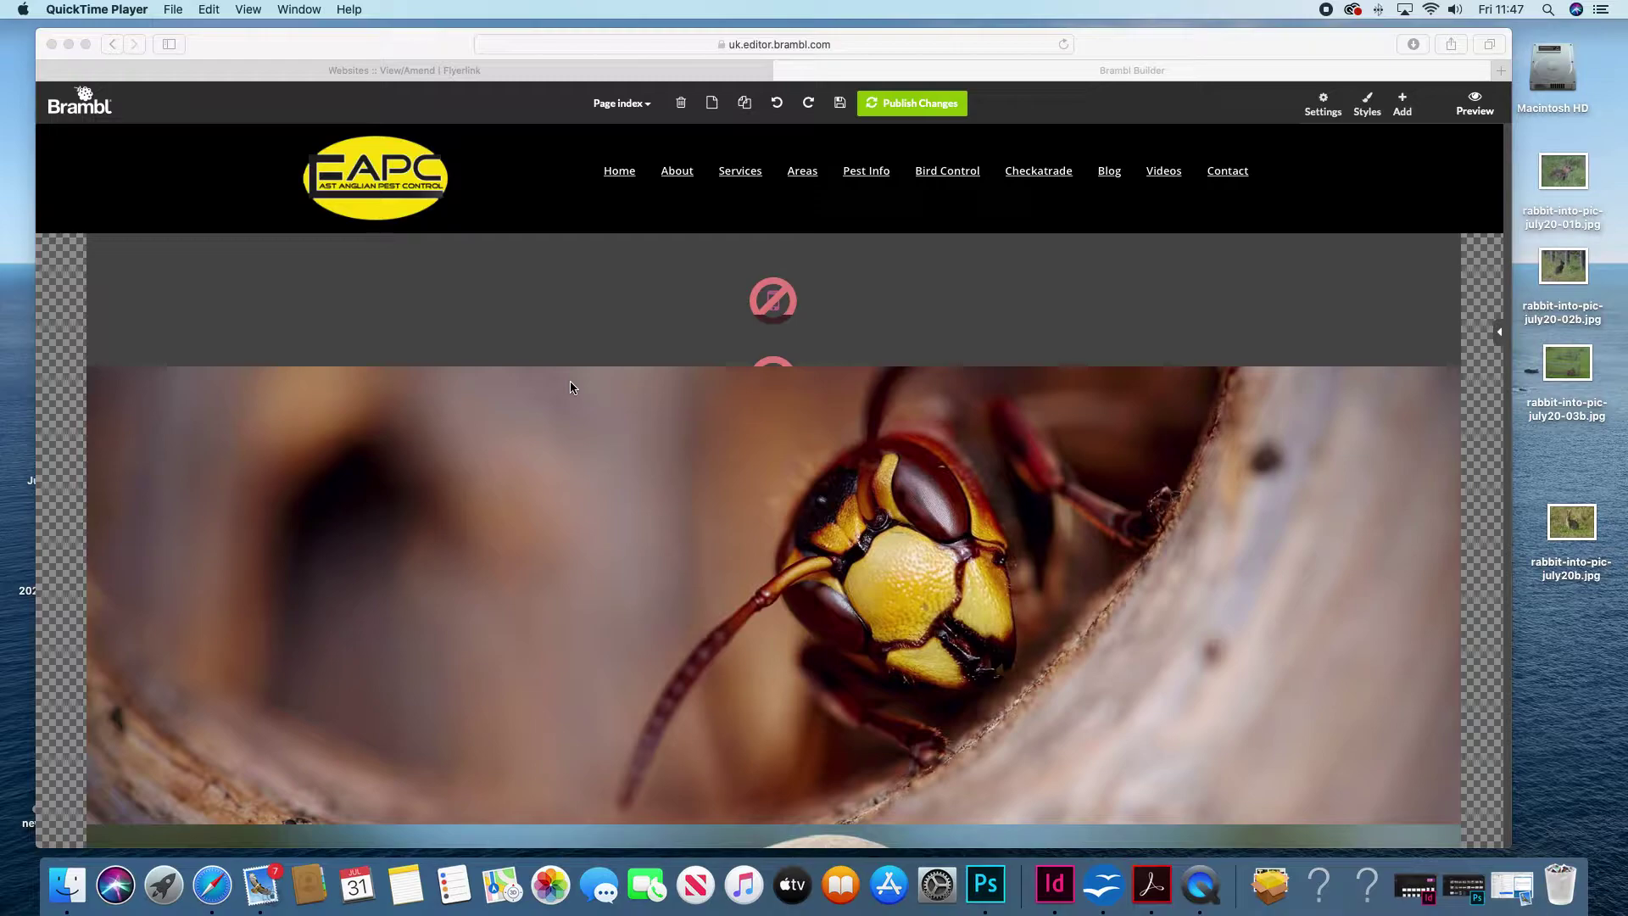
Open the blog-1-pest-control-wasps page from the Page index list.
left_click(616, 105)
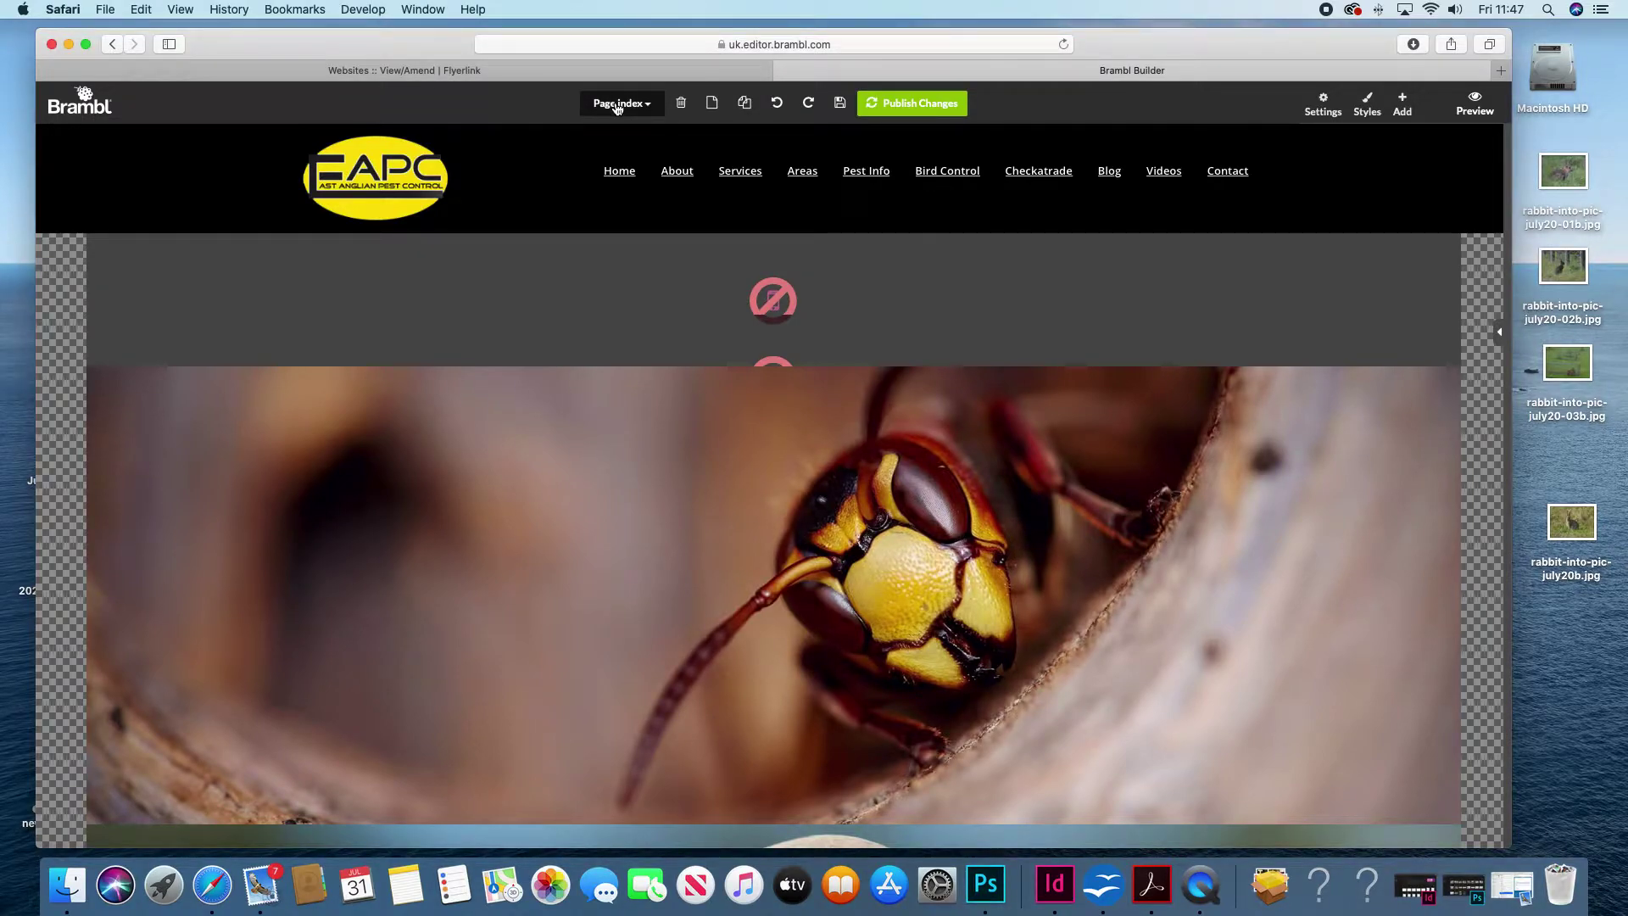
left_click(617, 104)
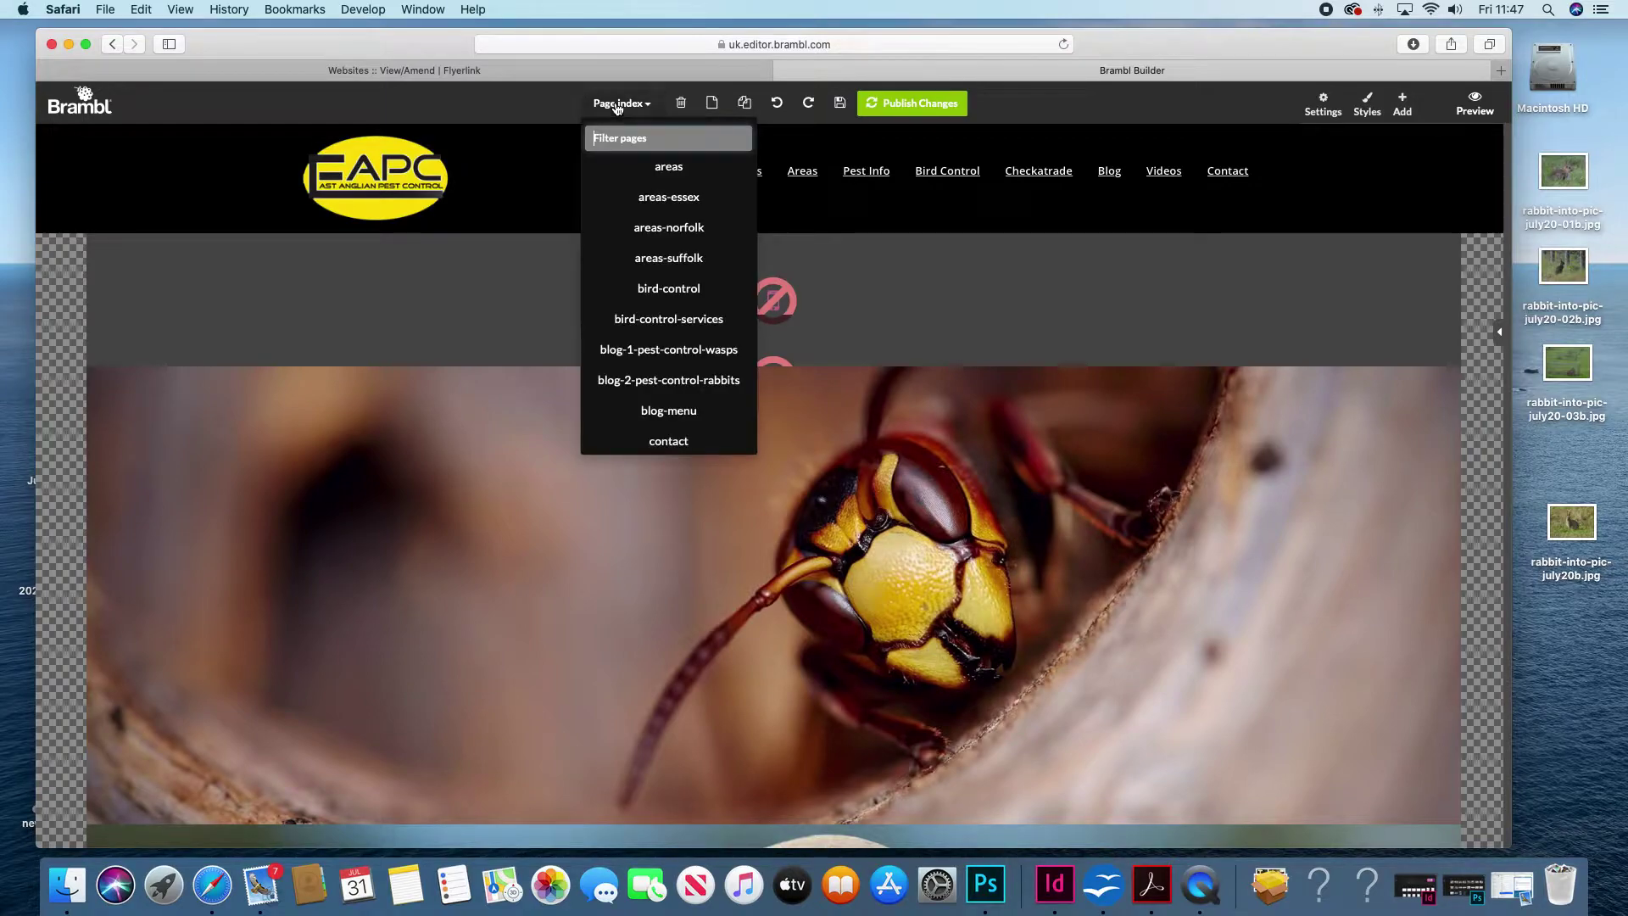
left_click(705, 360)
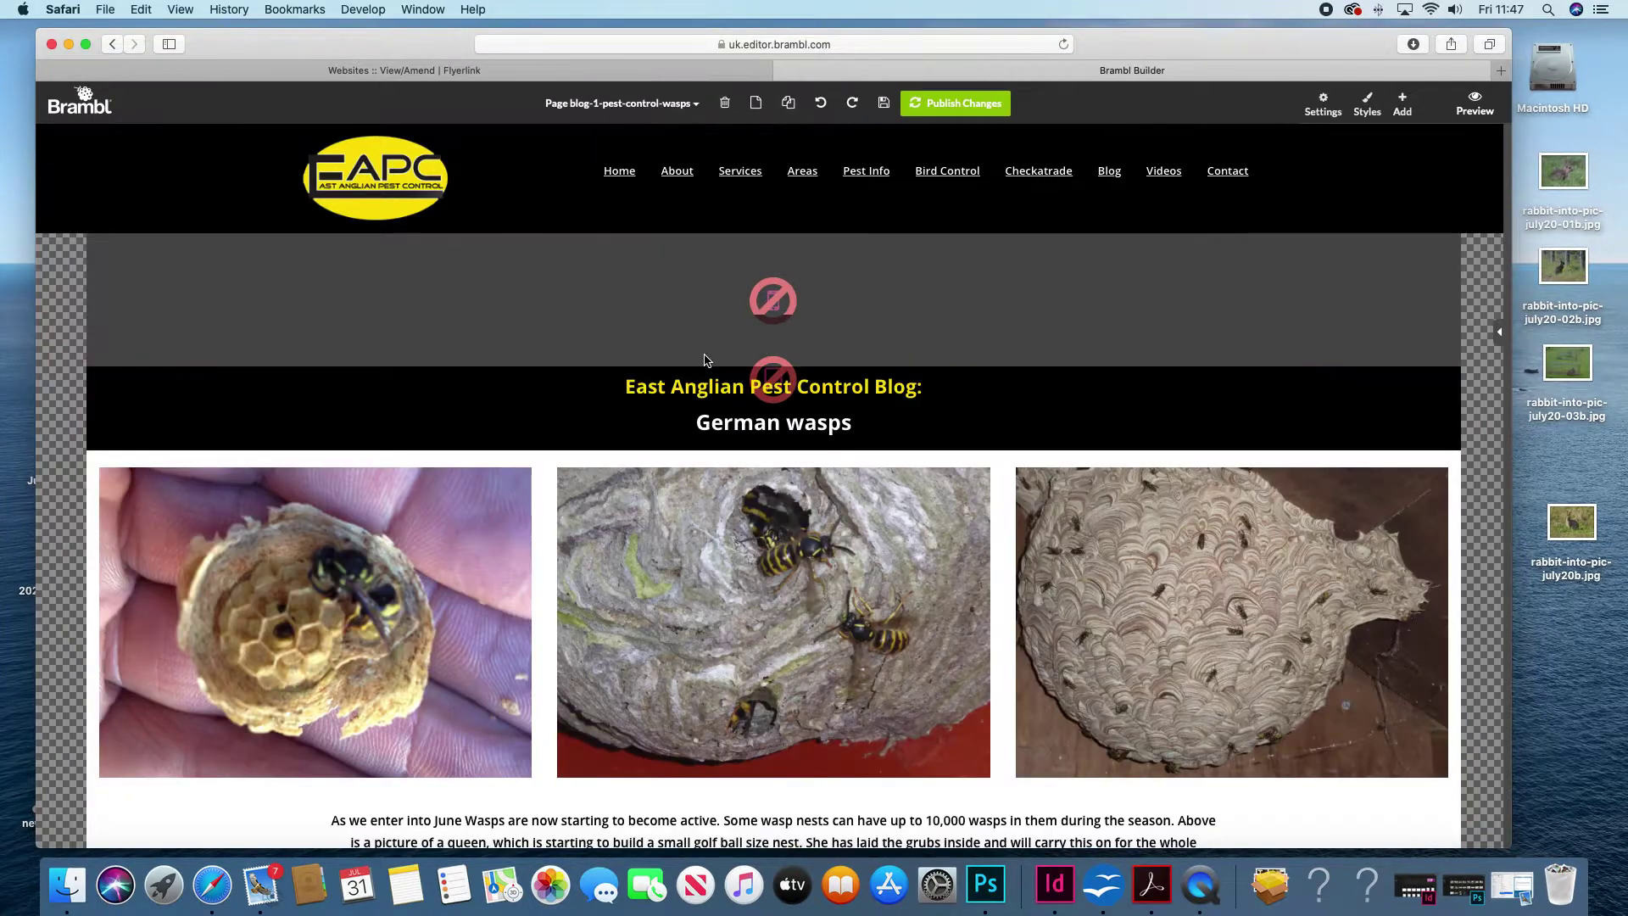
Duplicate the German wasps page and lock in the copy's page name as test-blog-july.
left_click(787, 104)
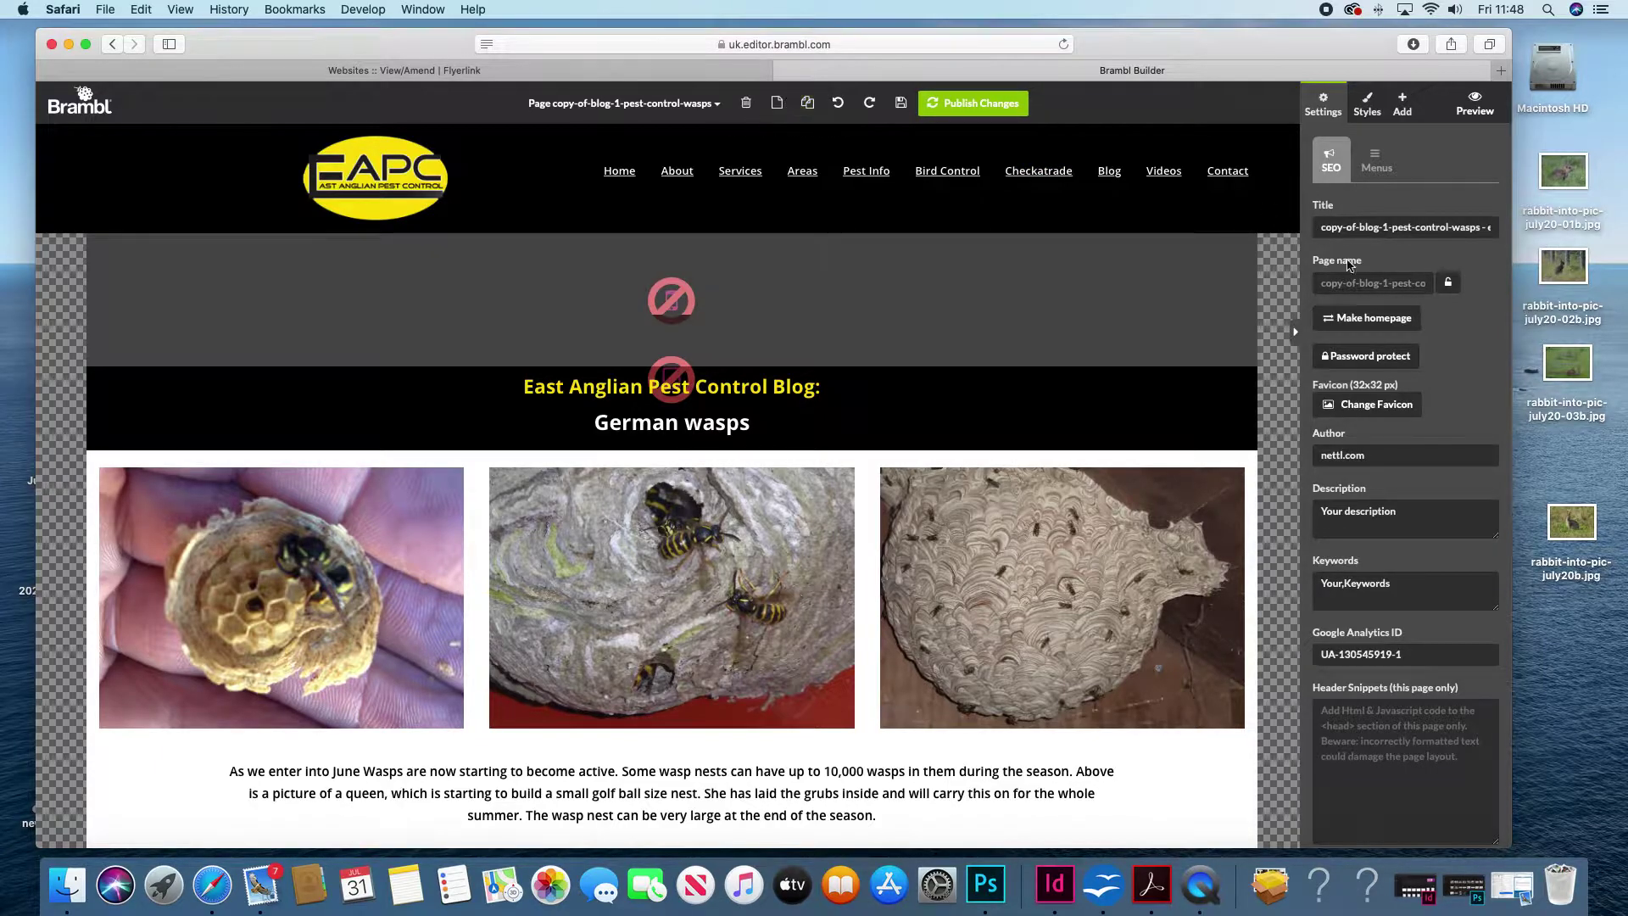
left_click(1449, 285)
left_click(1448, 283)
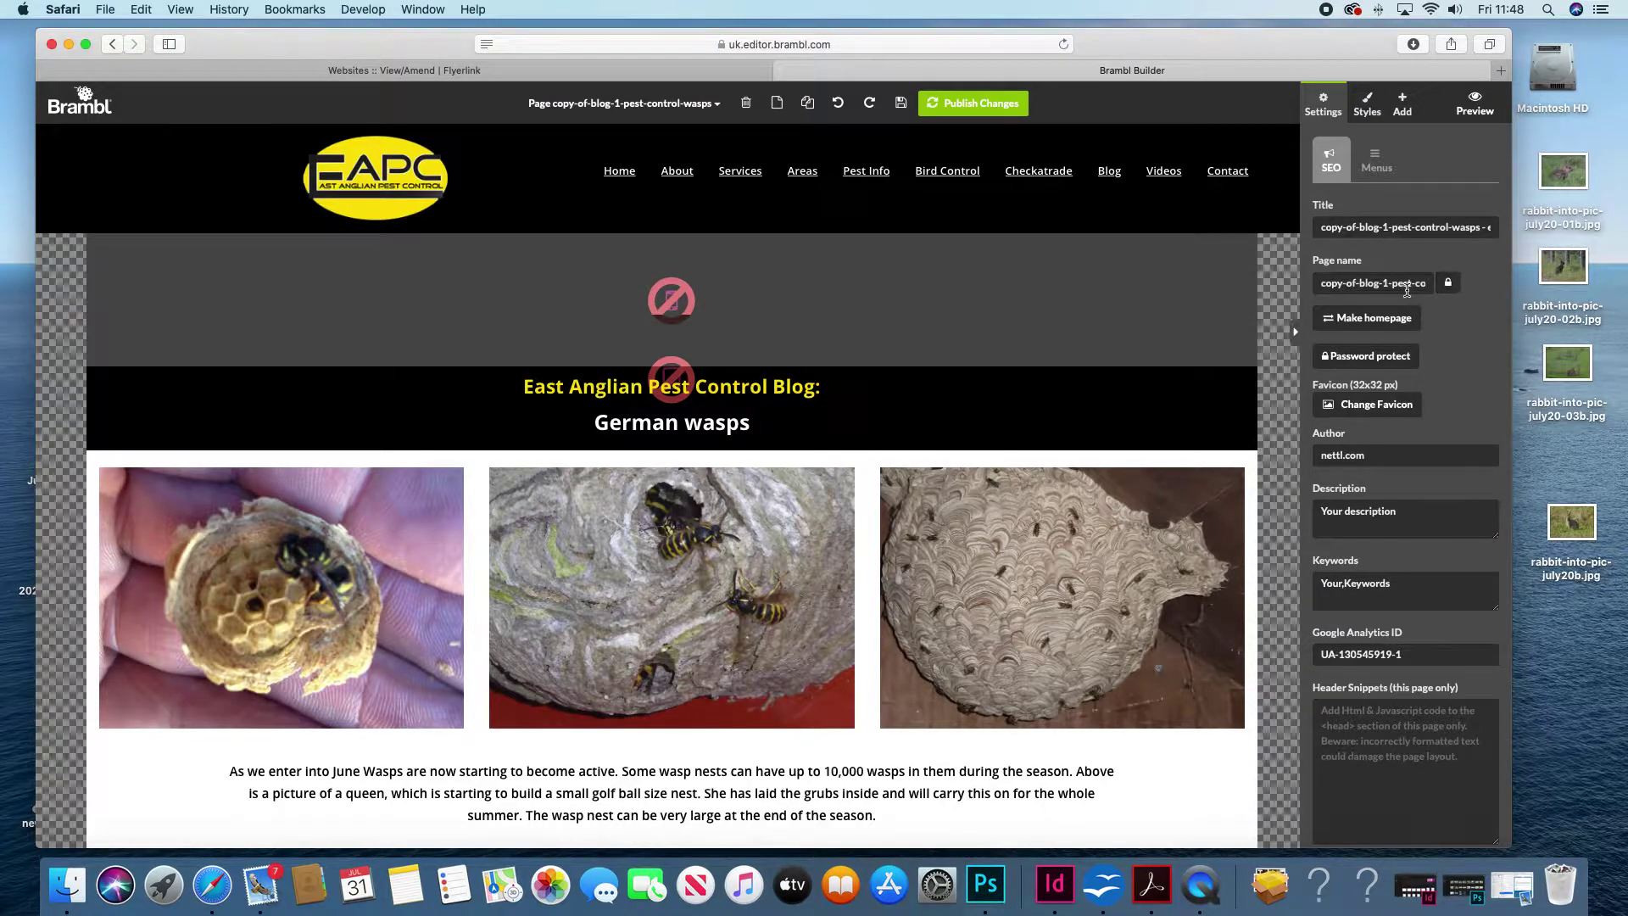
key("super+a")
type("tee")
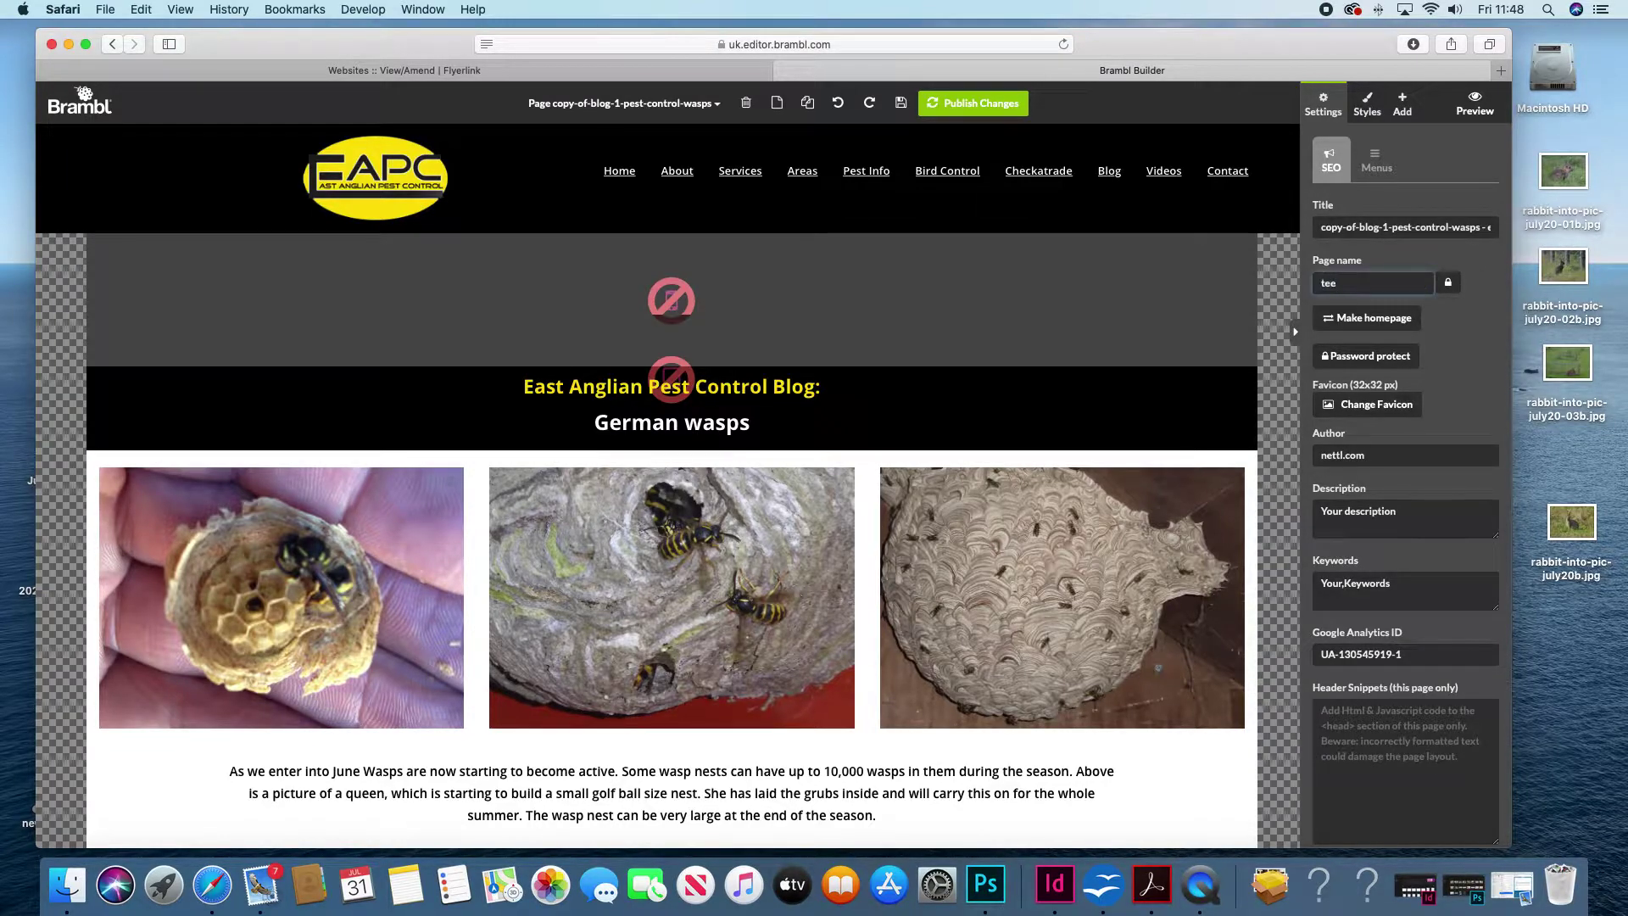
key("BackSpace")
type("st-blog-july")
left_click(1442, 292)
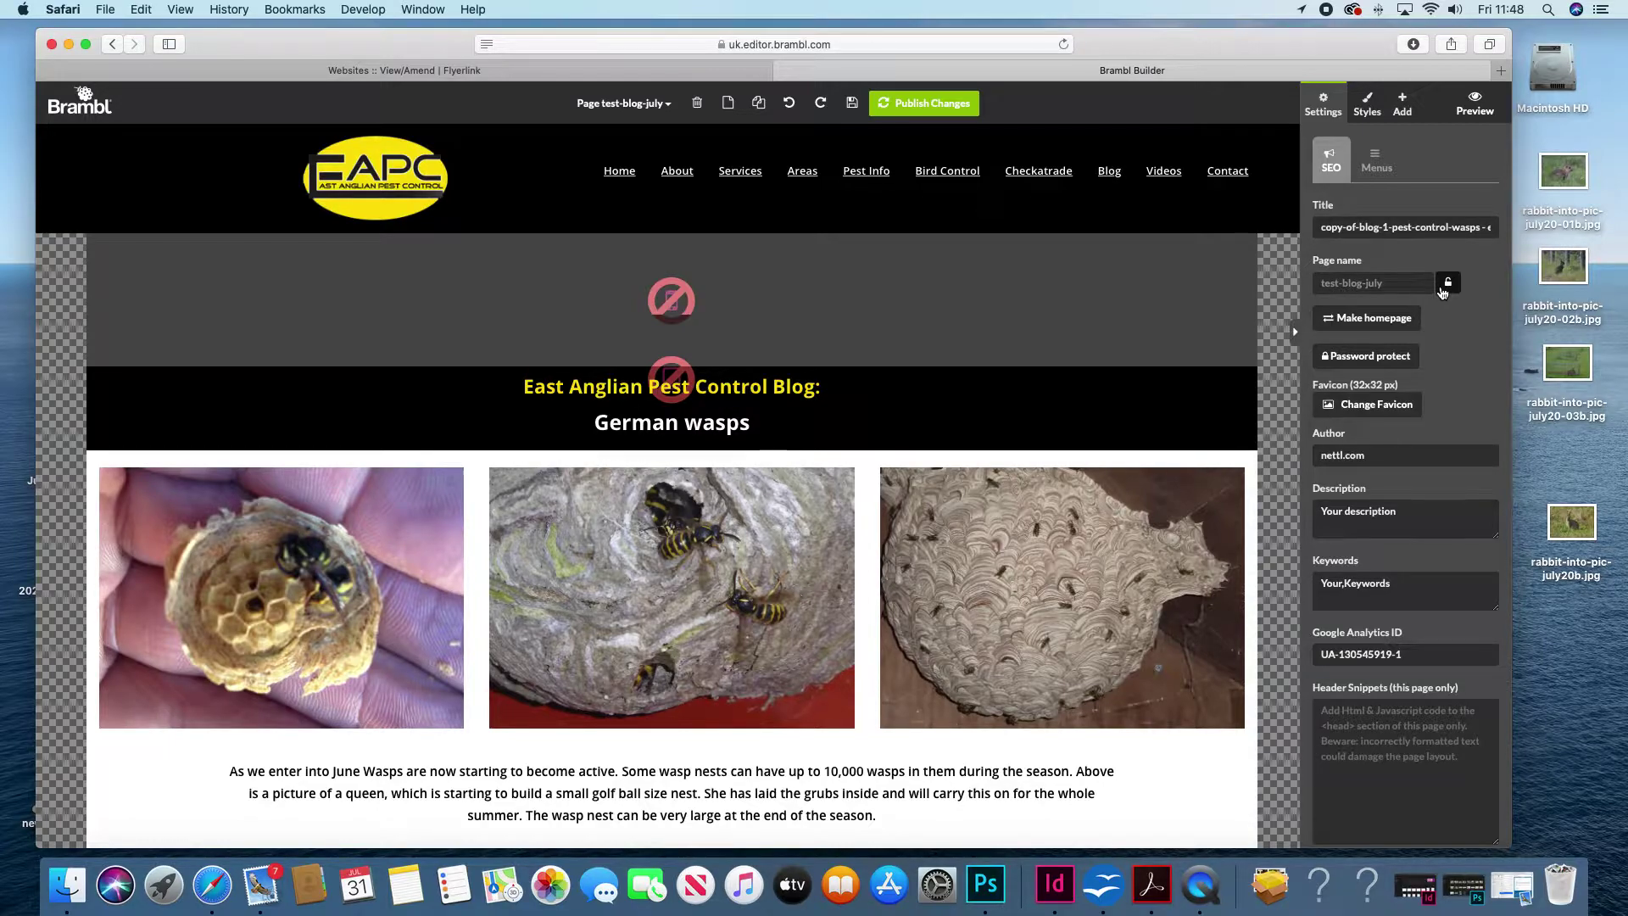
Replace the German wasps heading with the placeholder '???????'.
left_click(799, 407)
left_click(732, 421)
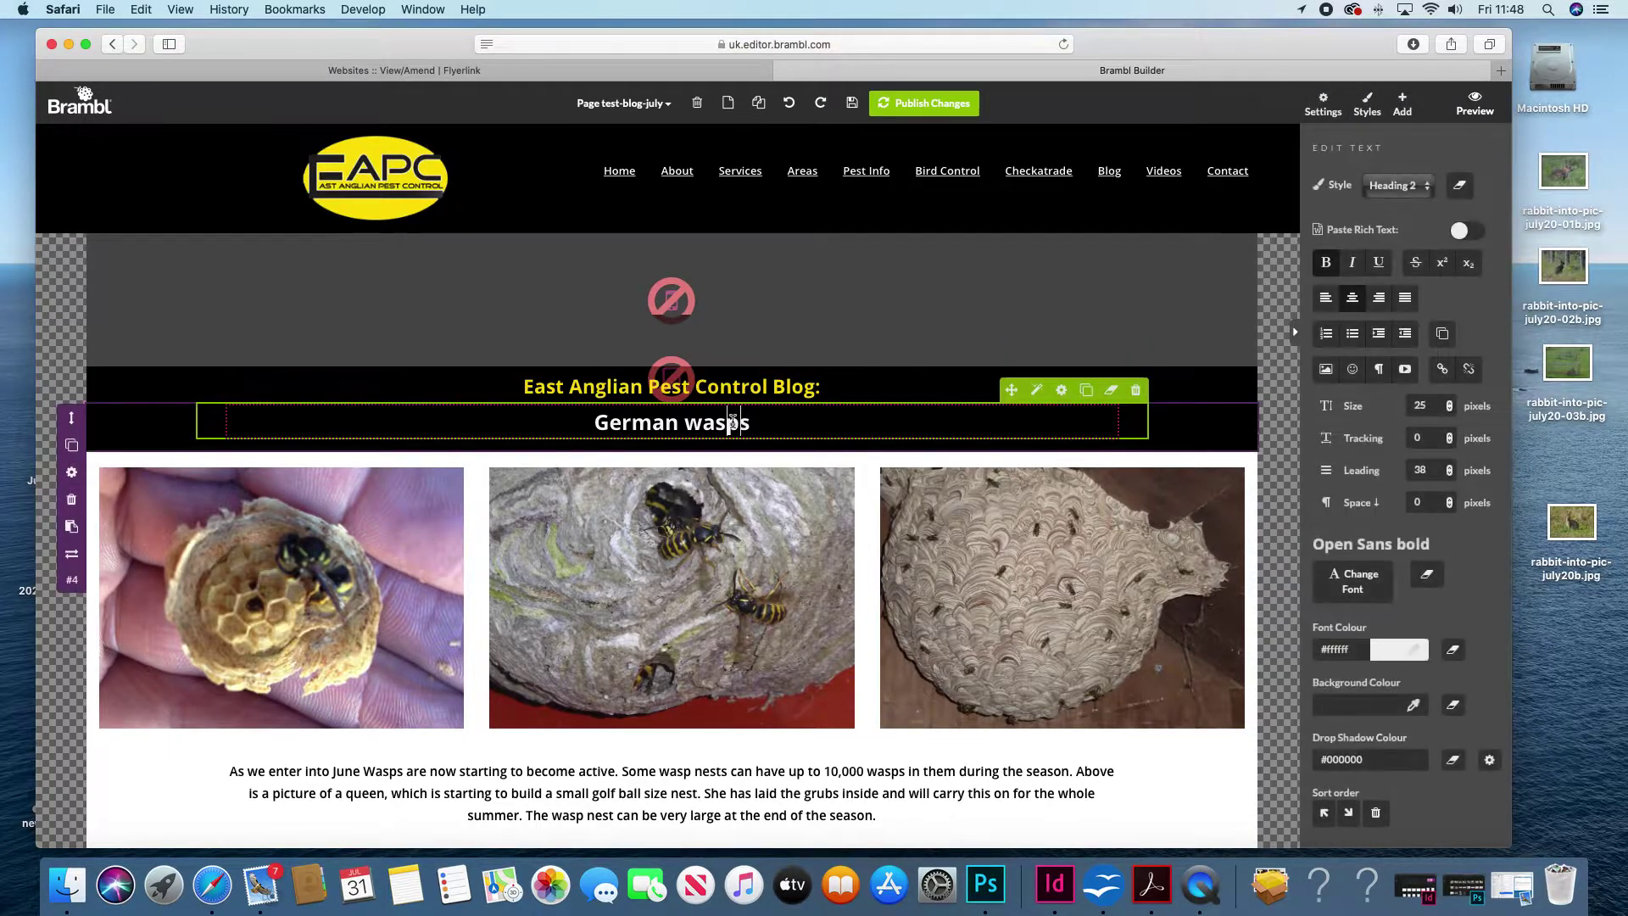
triple_click(733, 422)
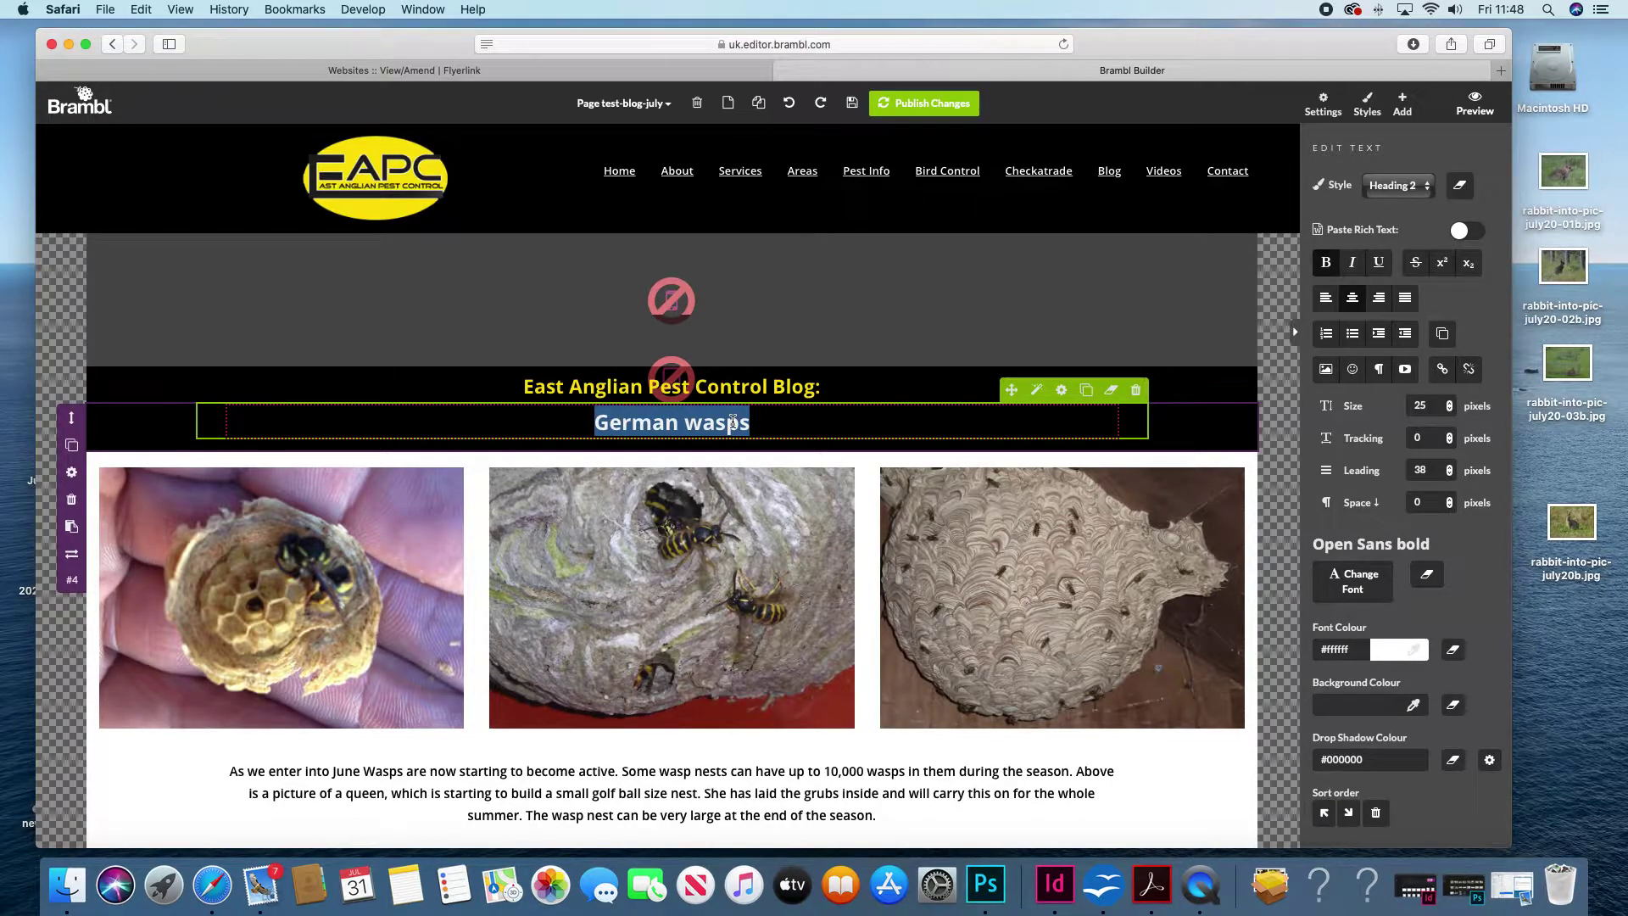
type("???????")
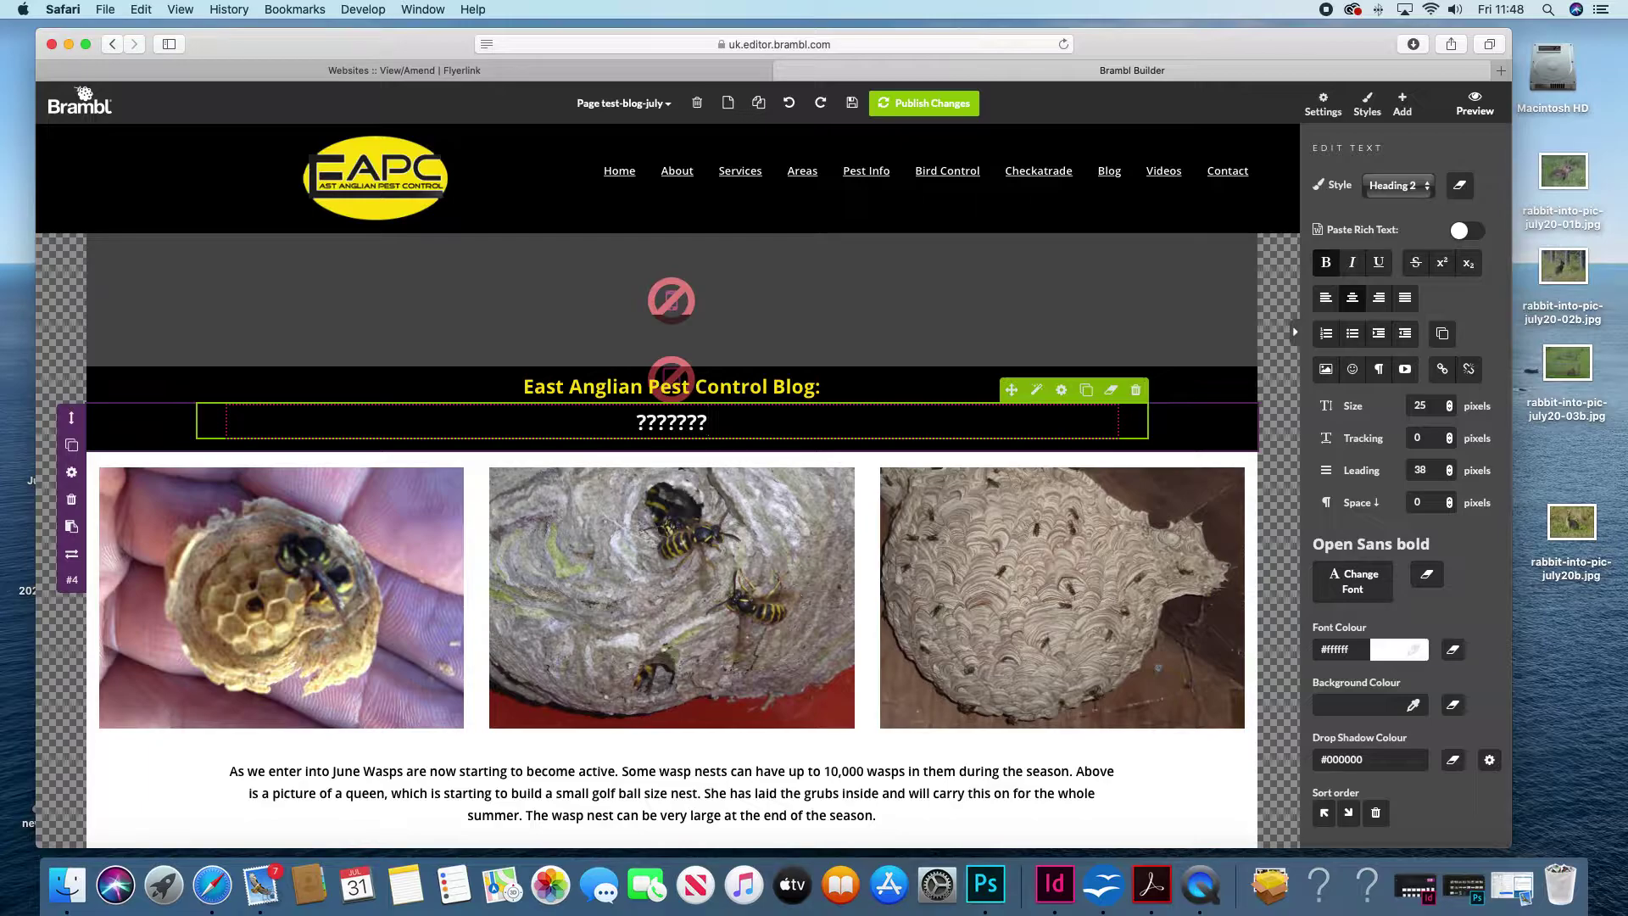
Swap the three wasp photos for rabbit-into-pic-july20-01b.jpg, 02b.jpg and 03b.jpg.
left_click(284, 534)
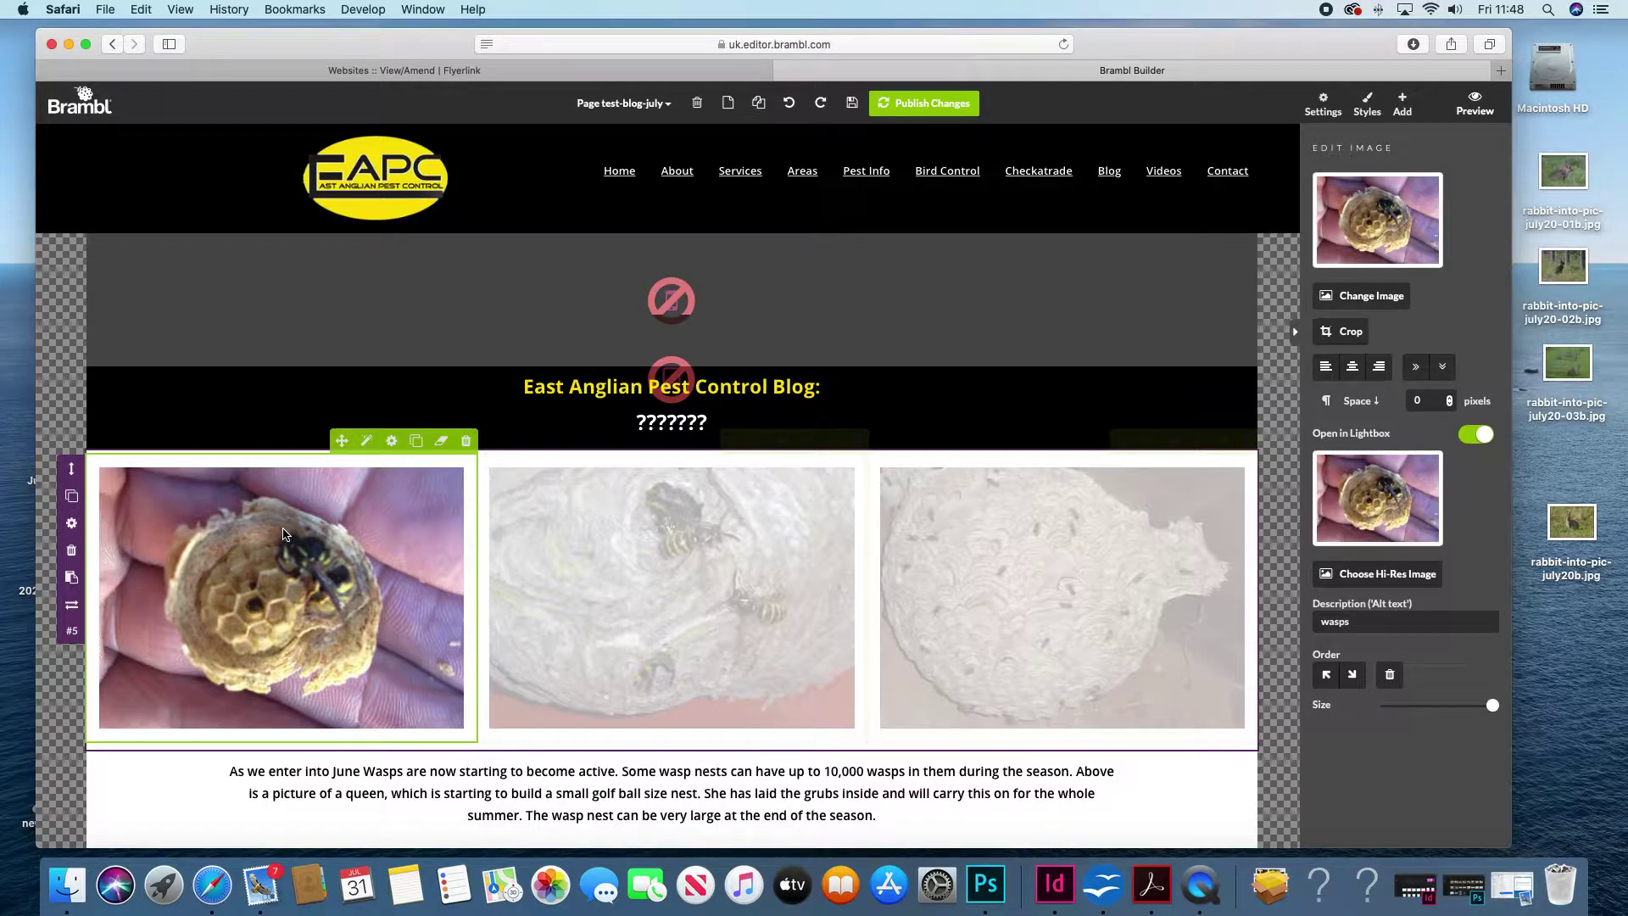
left_click(1369, 295)
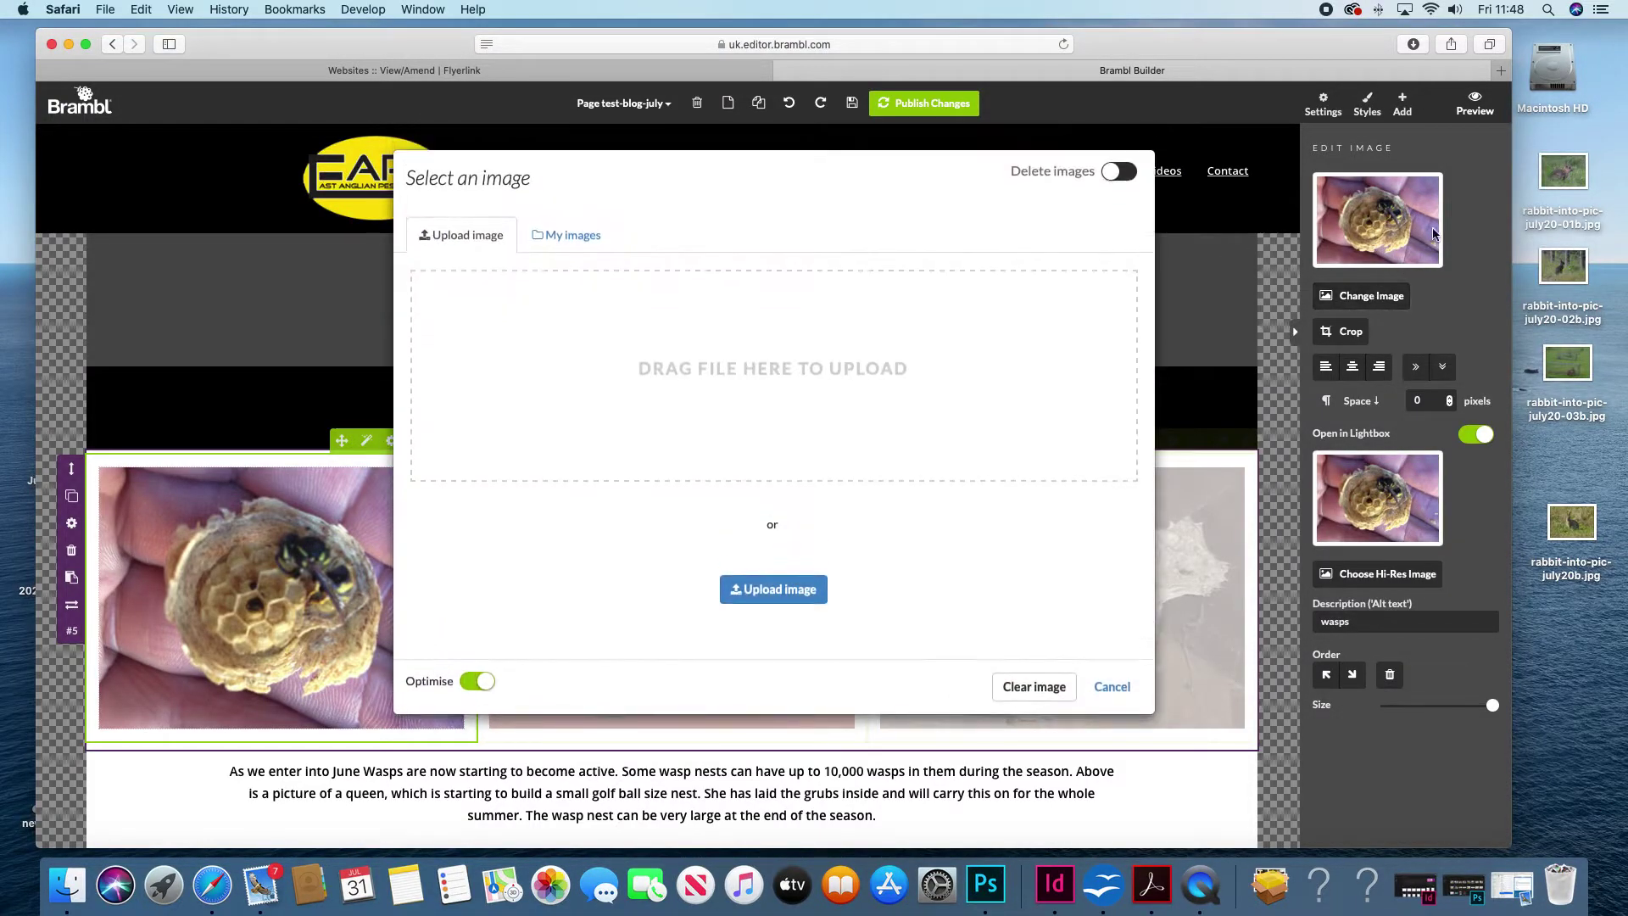
left_click_drag(1569, 173, 995, 310)
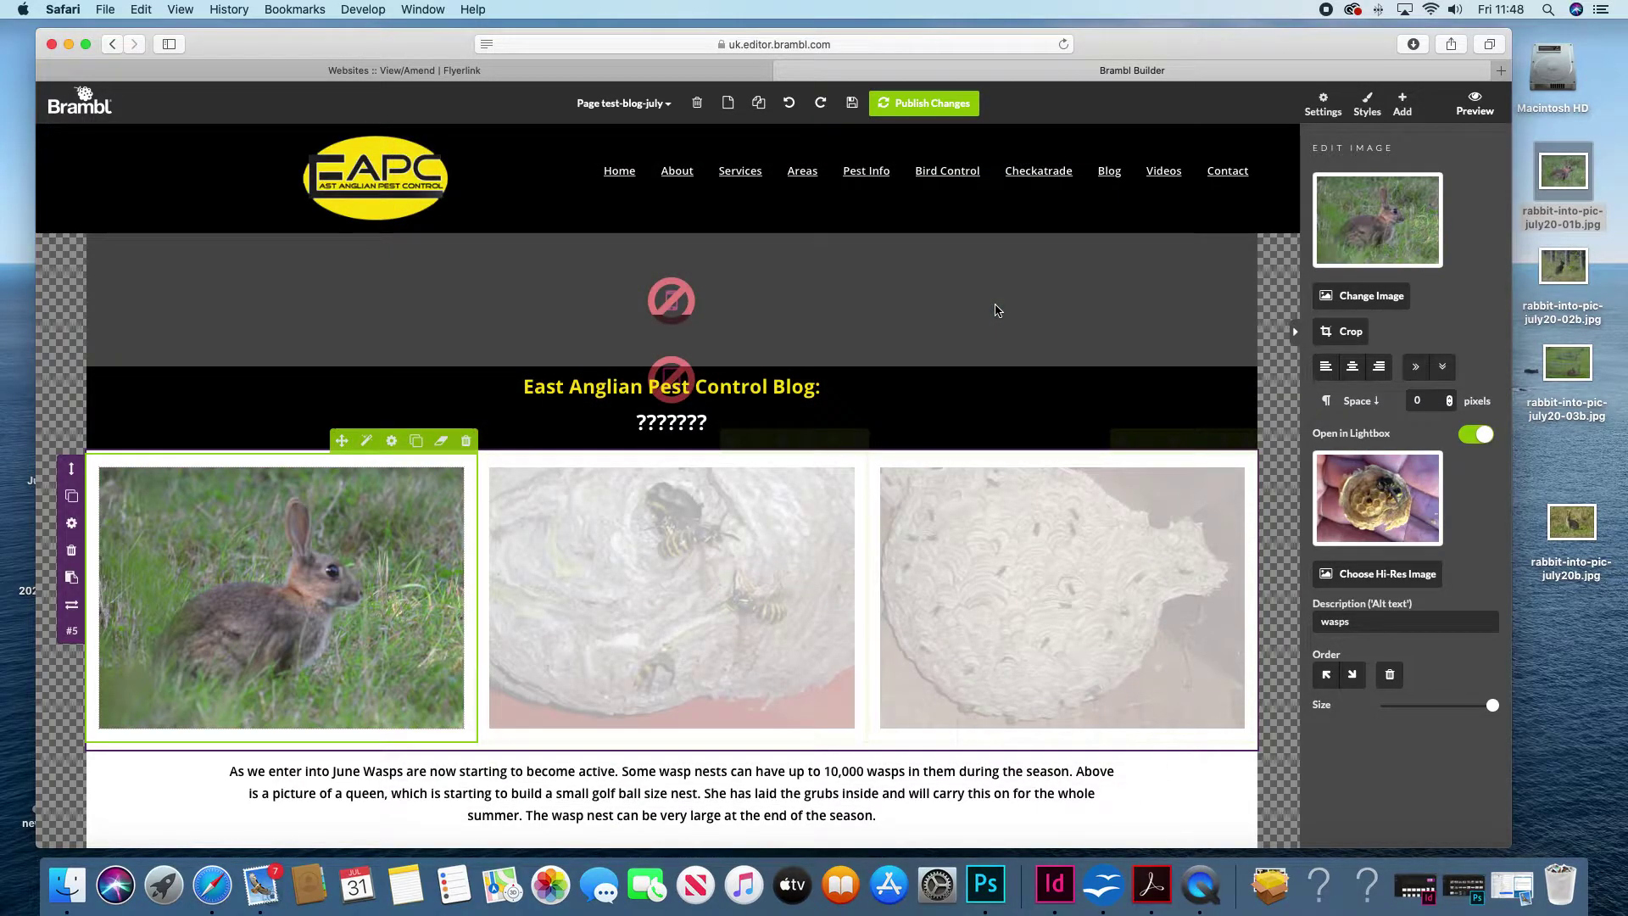
left_click(804, 518)
left_click(1369, 295)
left_click_drag(1563, 267, 997, 331)
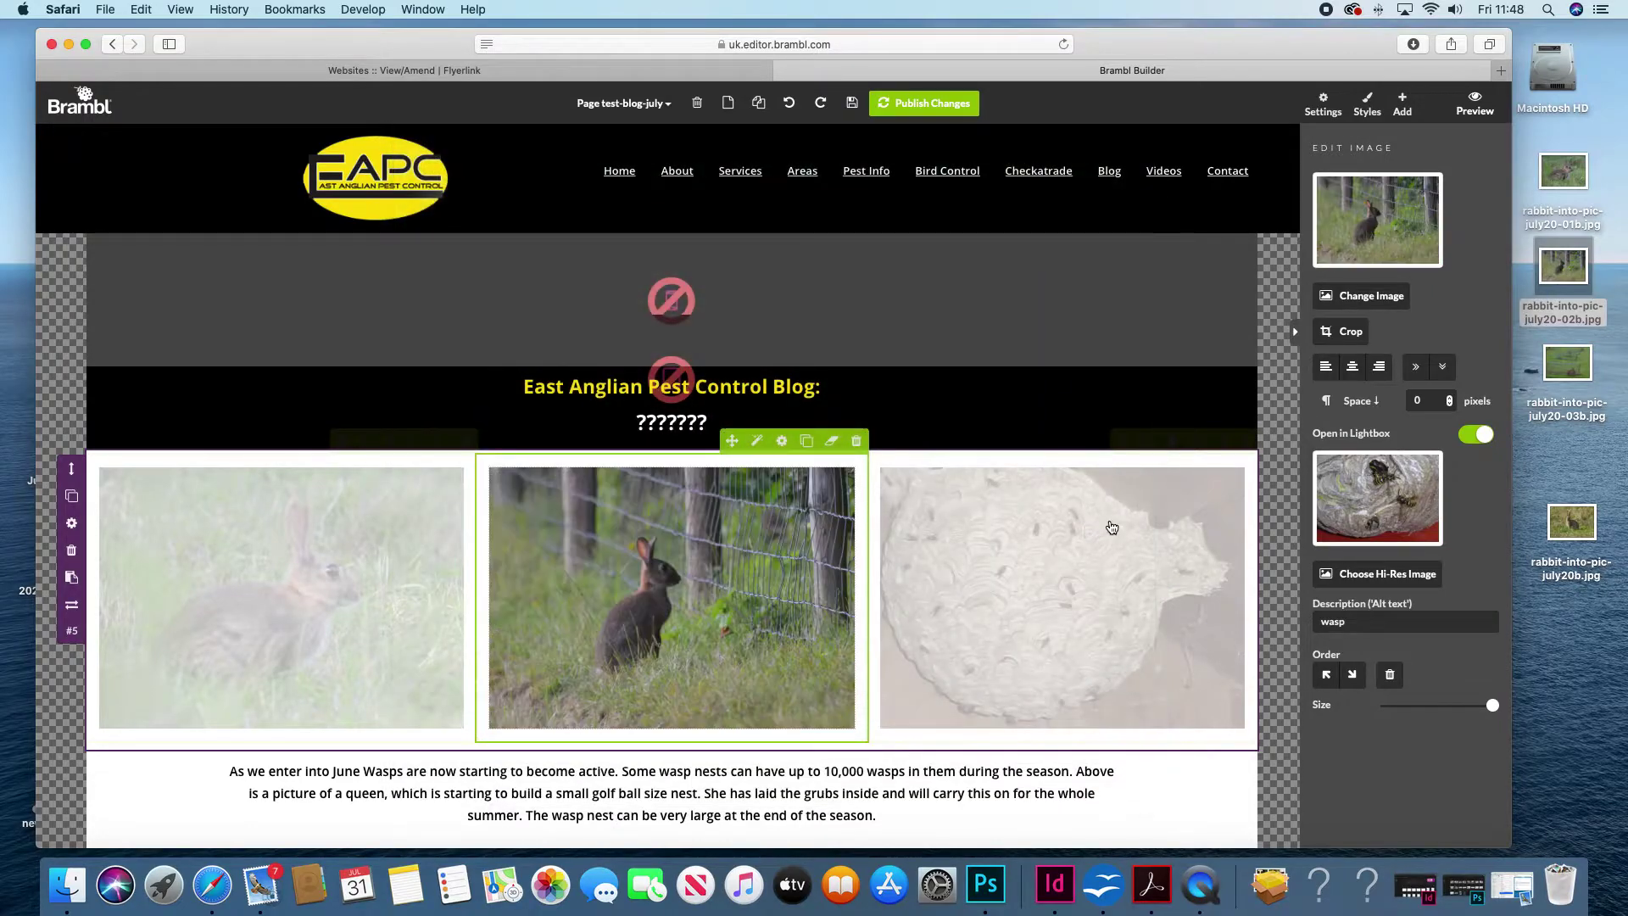
left_click(1107, 525)
left_click(1371, 295)
left_click_drag(1563, 368, 959, 372)
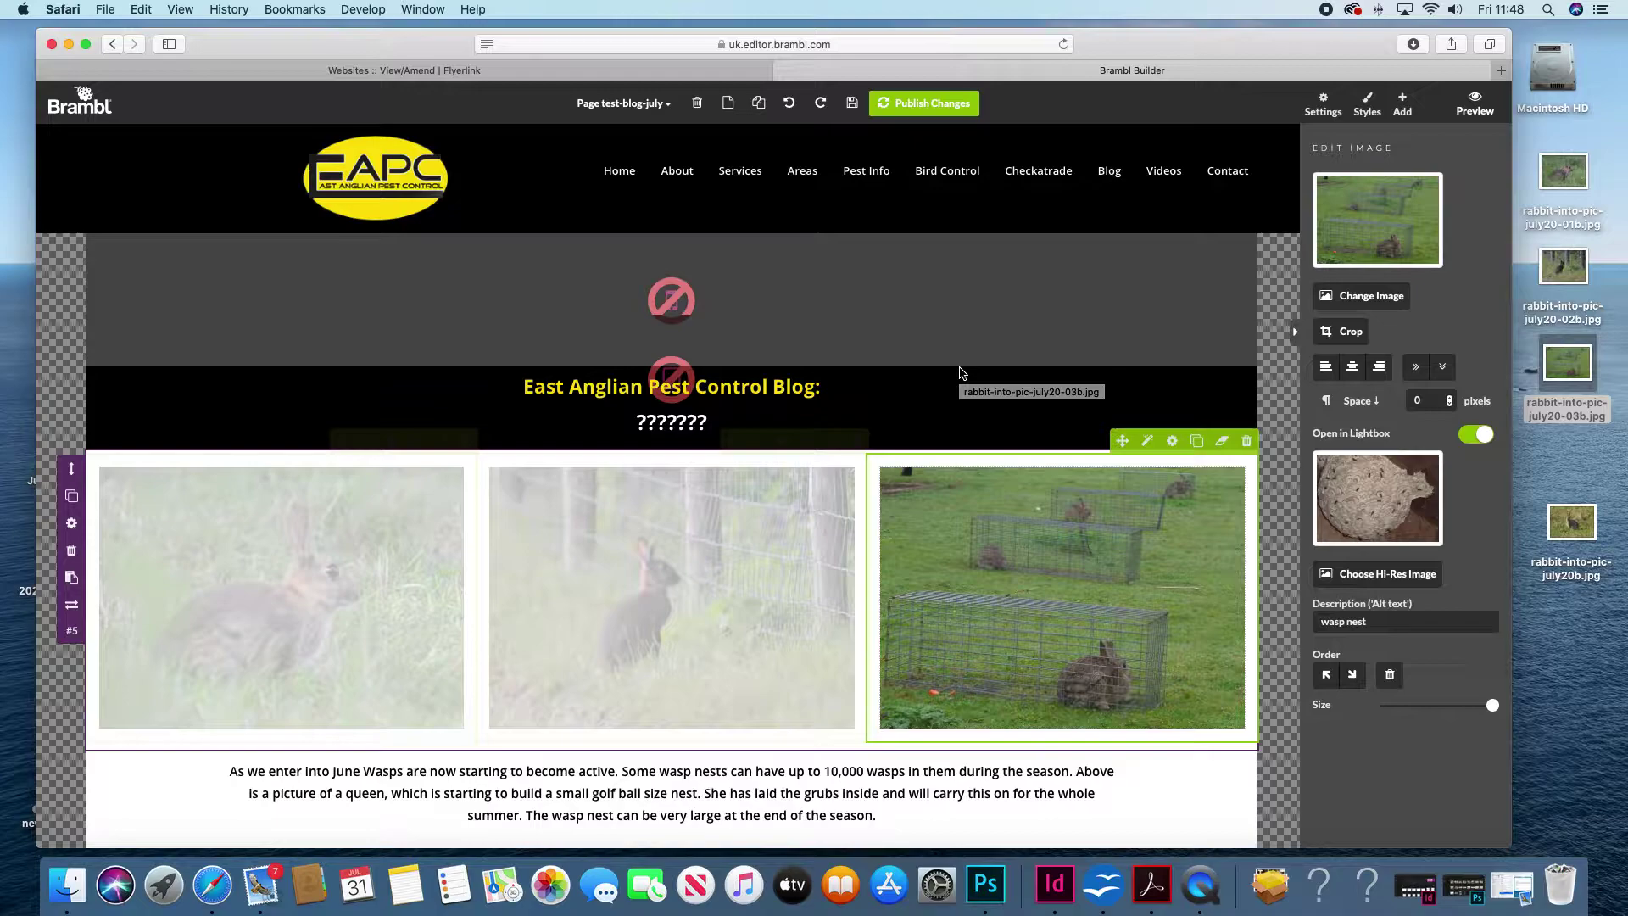
Change the placeholder heading to 'Rabbits'.
left_click(645, 422)
double_click(644, 421)
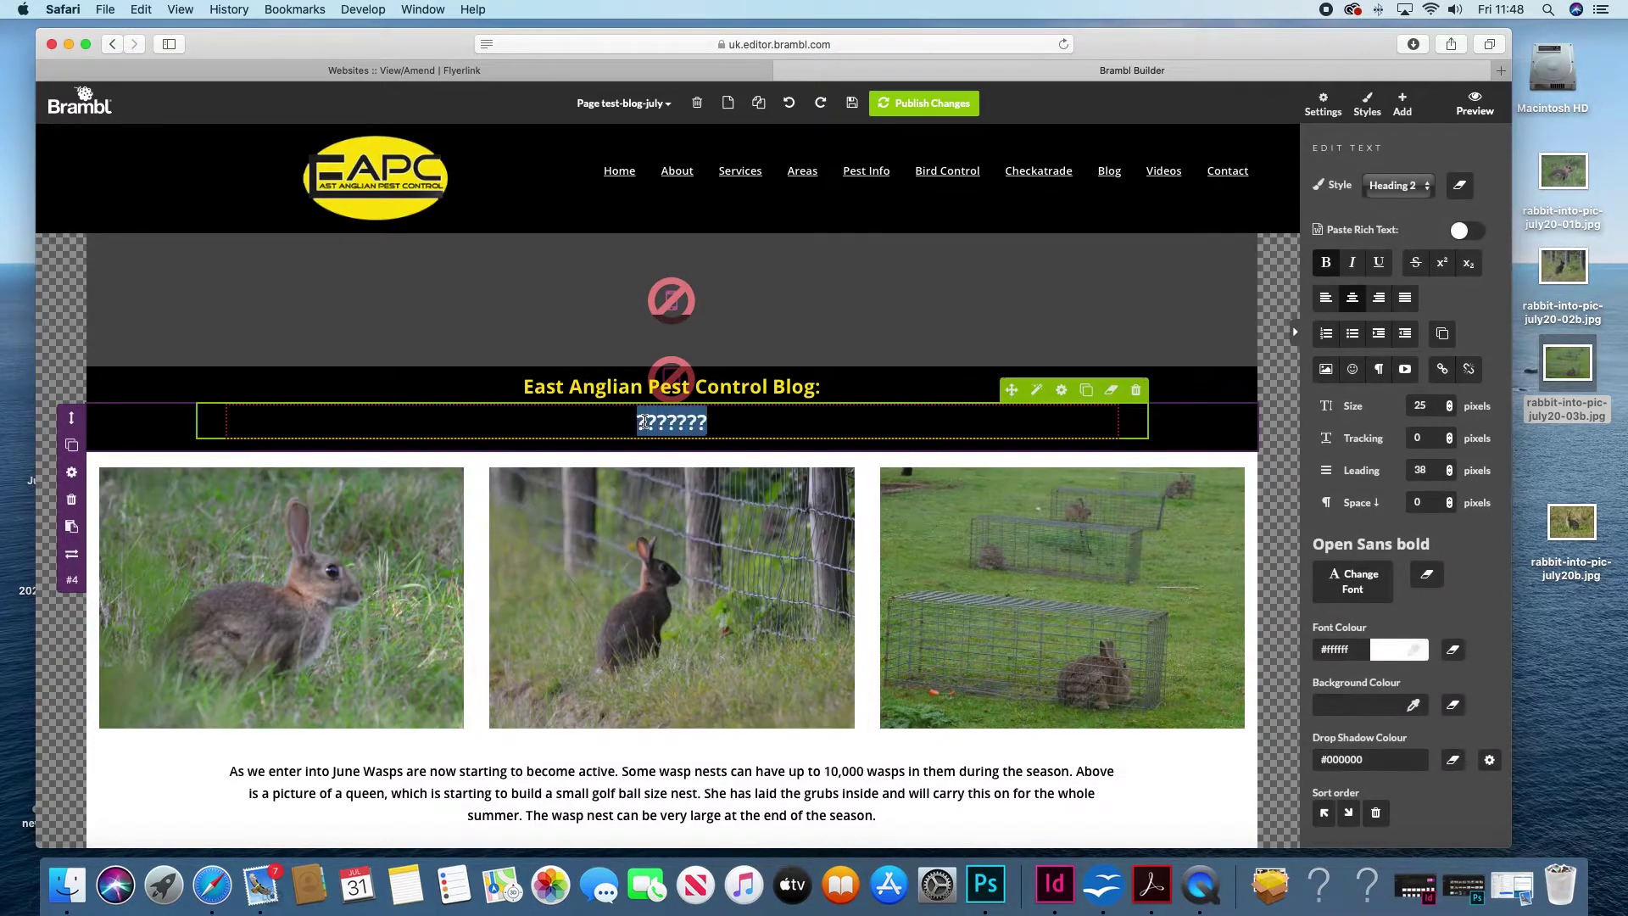
type("Rabbit")
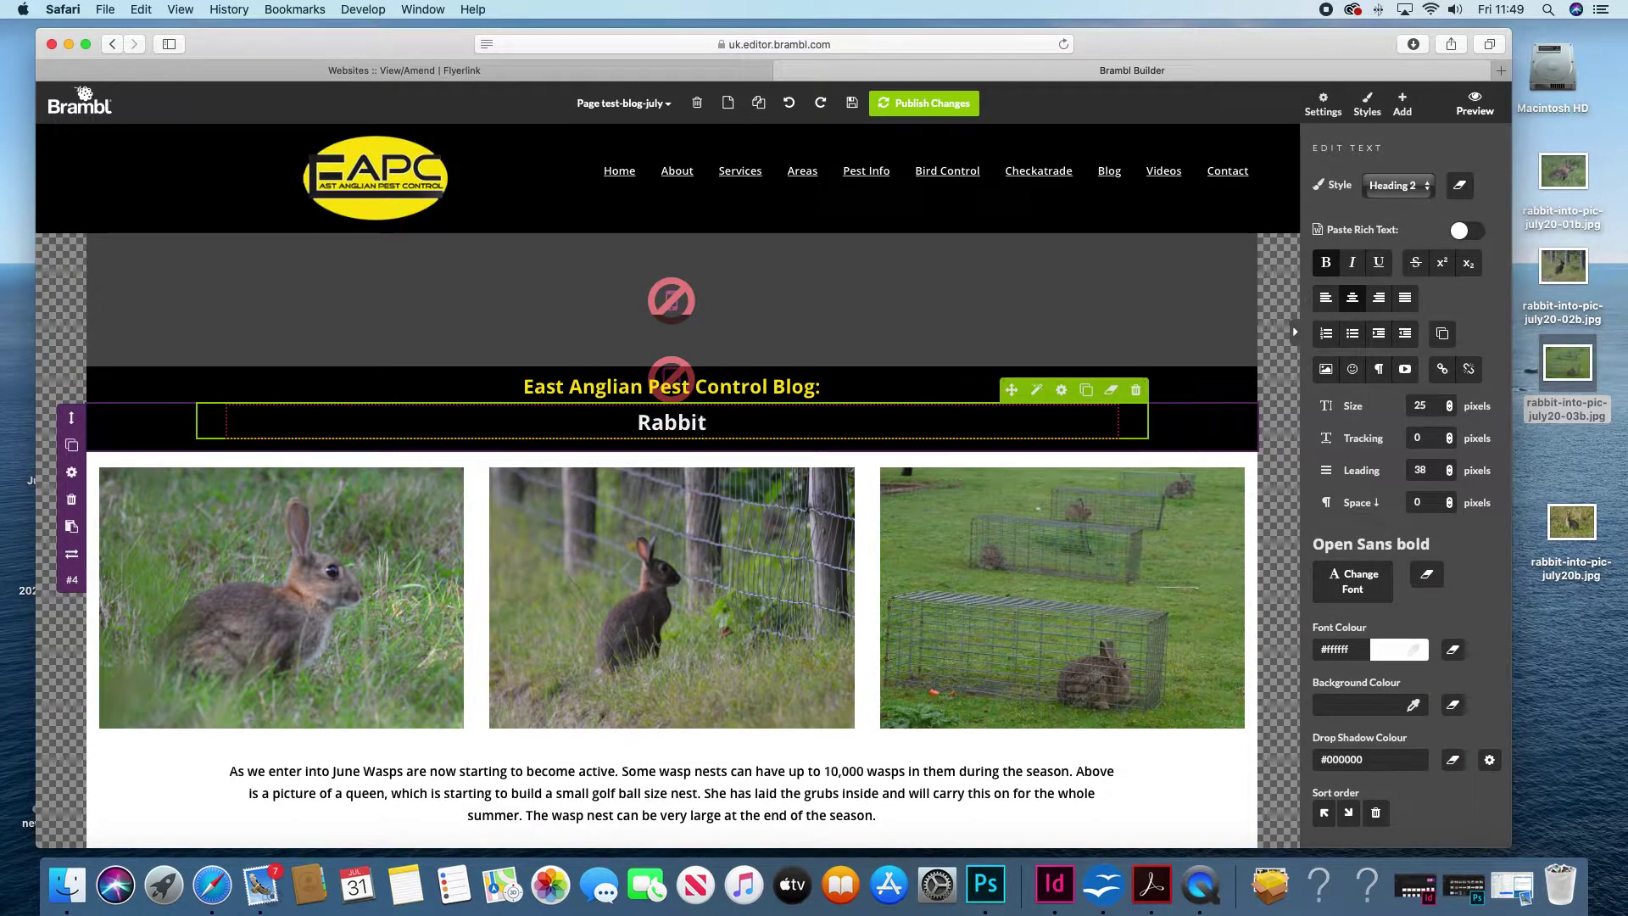
type("a")
key("BackSpace")
type("s")
Replace the old wasp body text with one line of placeholder text.
scroll(687, 600, "down", 2)
left_click(687, 600)
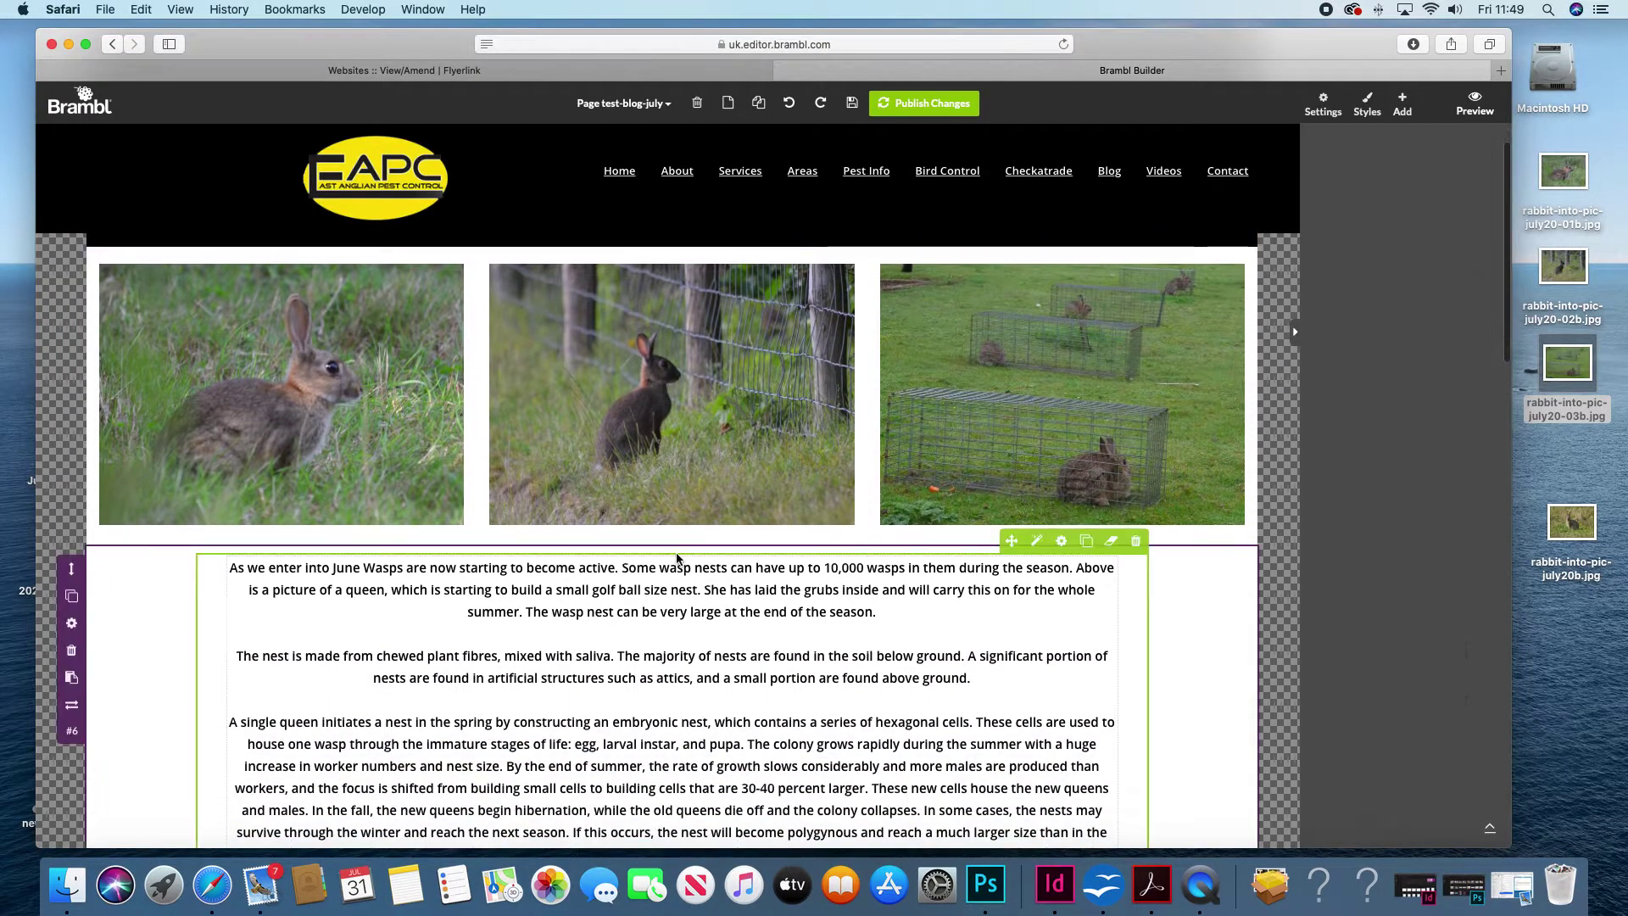
left_click(687, 600)
scroll(674, 576, "down", 3)
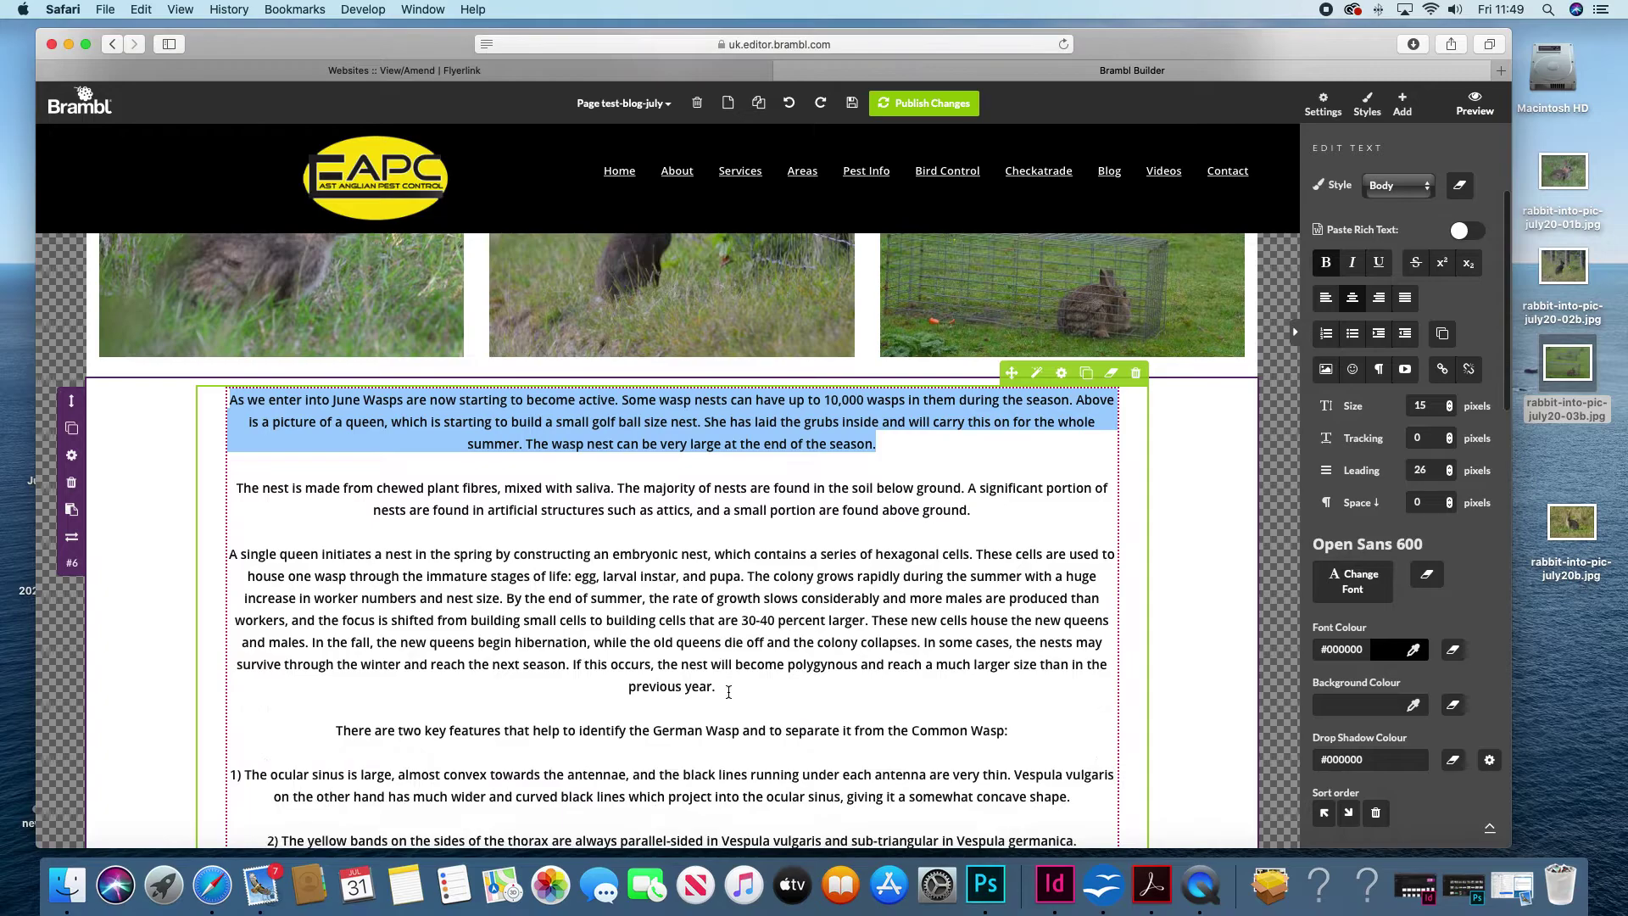
left_click(636, 400, "shift")
key("BackSpace")
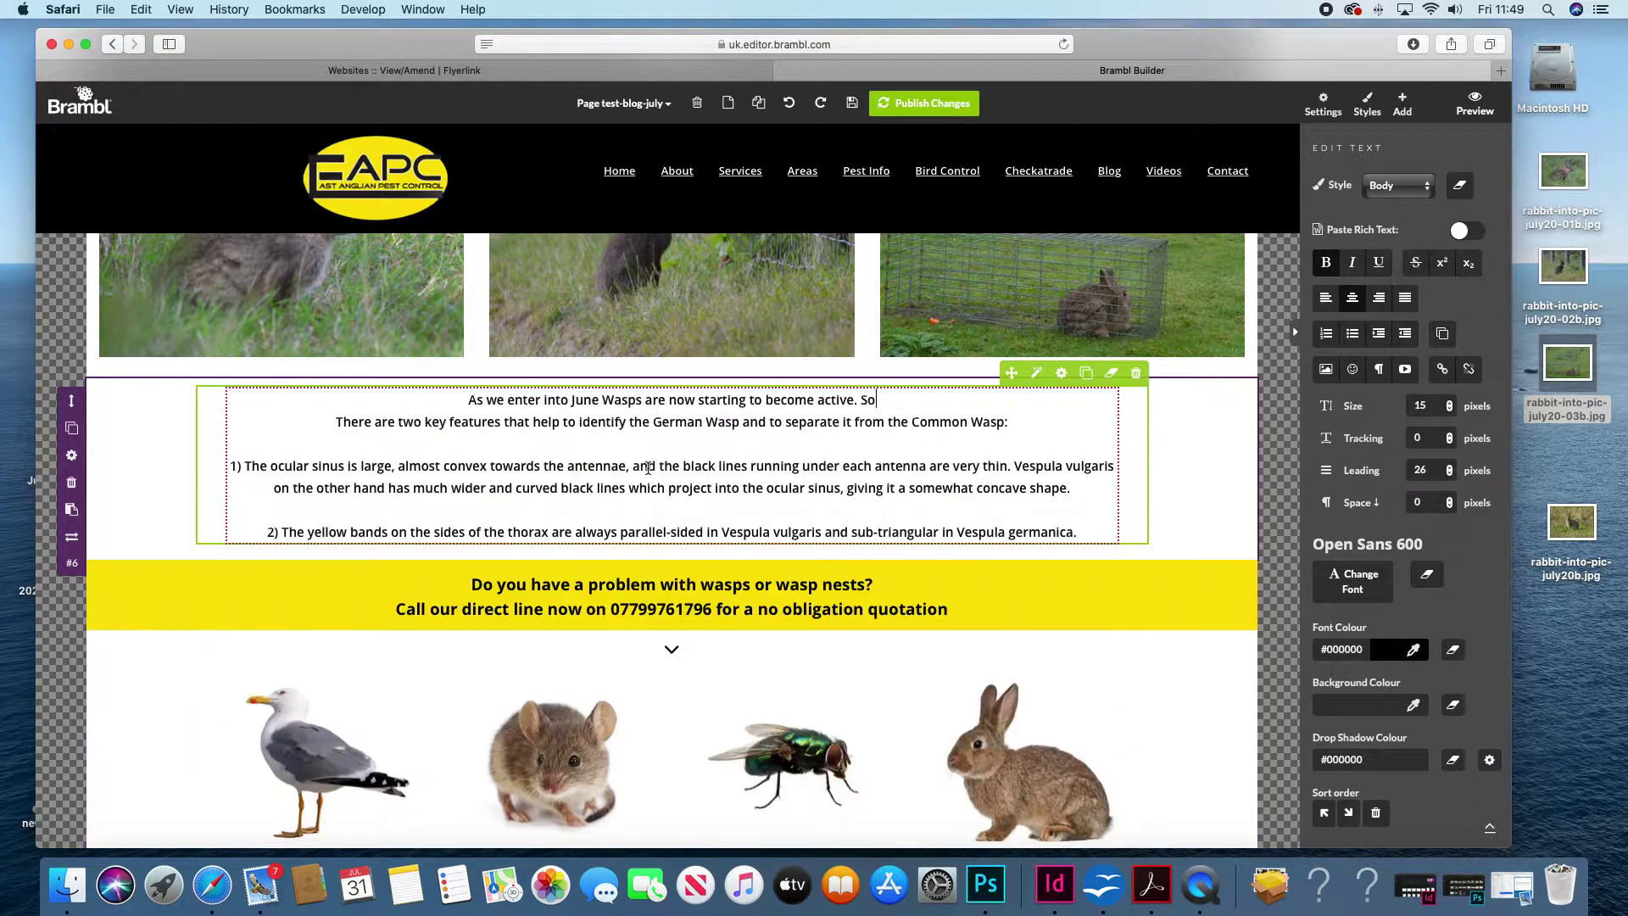
left_click_drag(419, 400, 1091, 530)
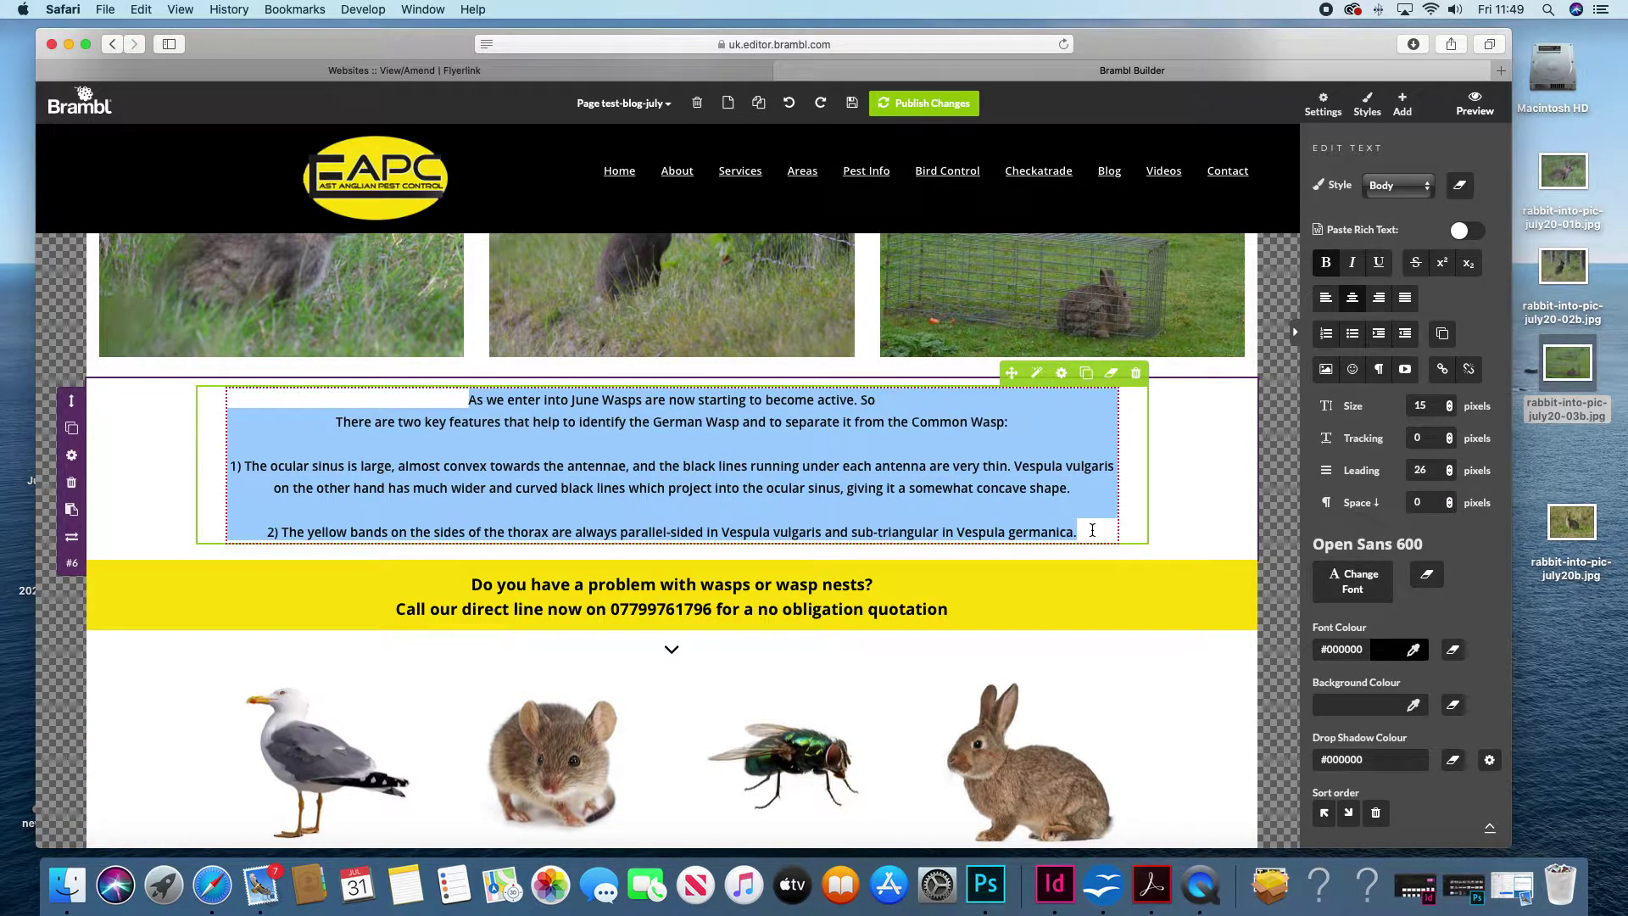
type("b")
key("BackSpace")
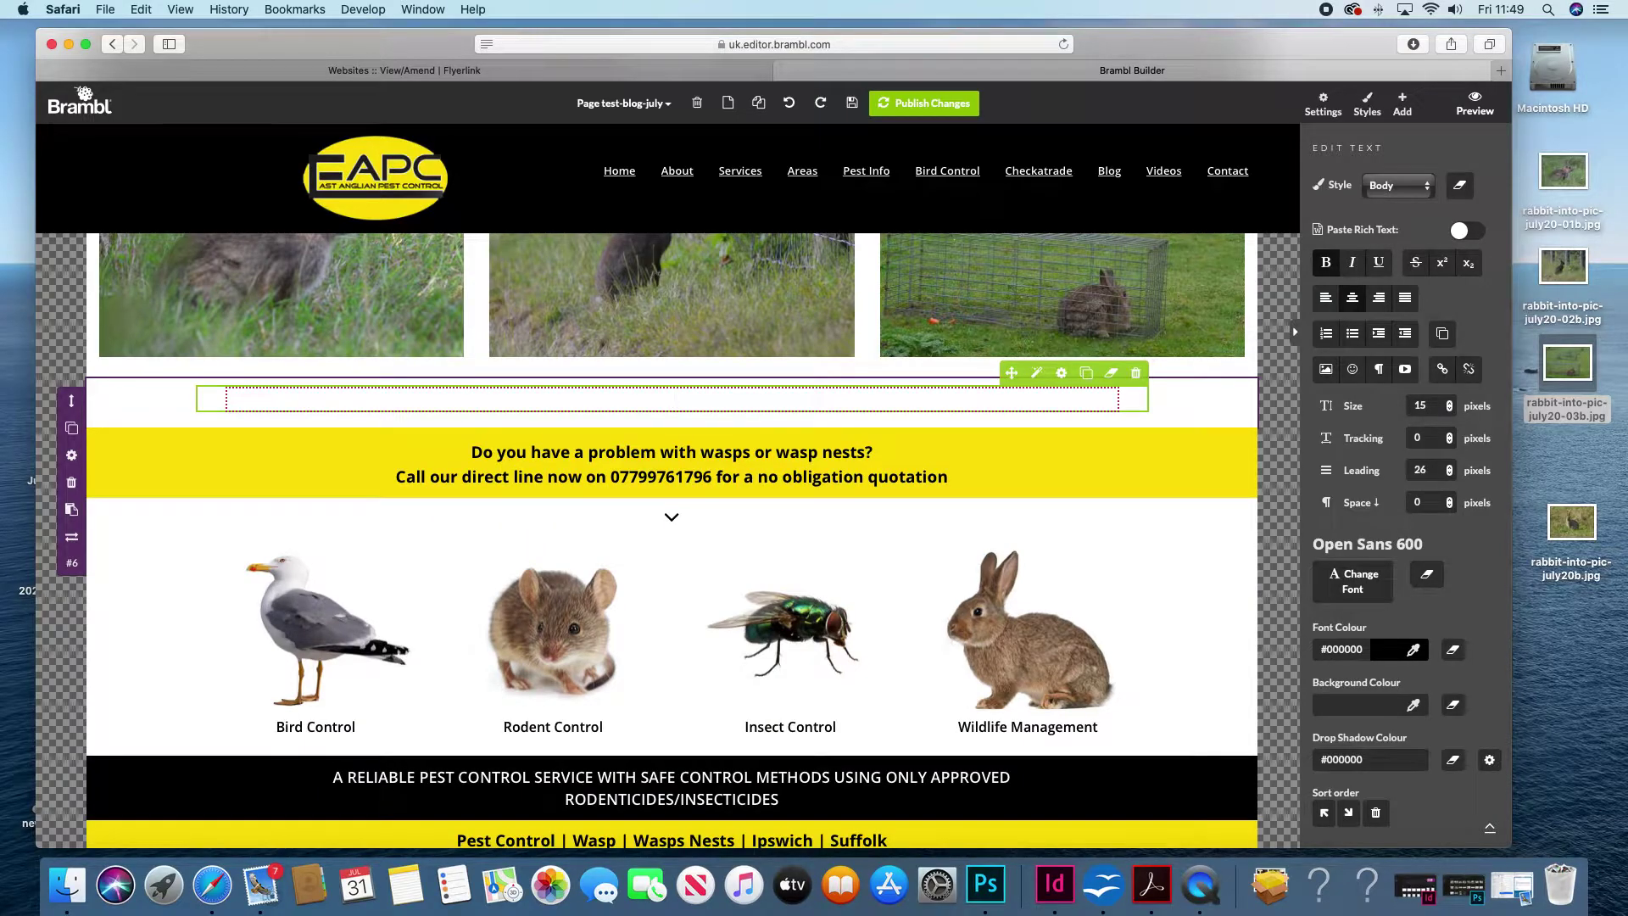
type("fhdjhdfjfhdfjdhfdjfhdjfhdfdfdj")
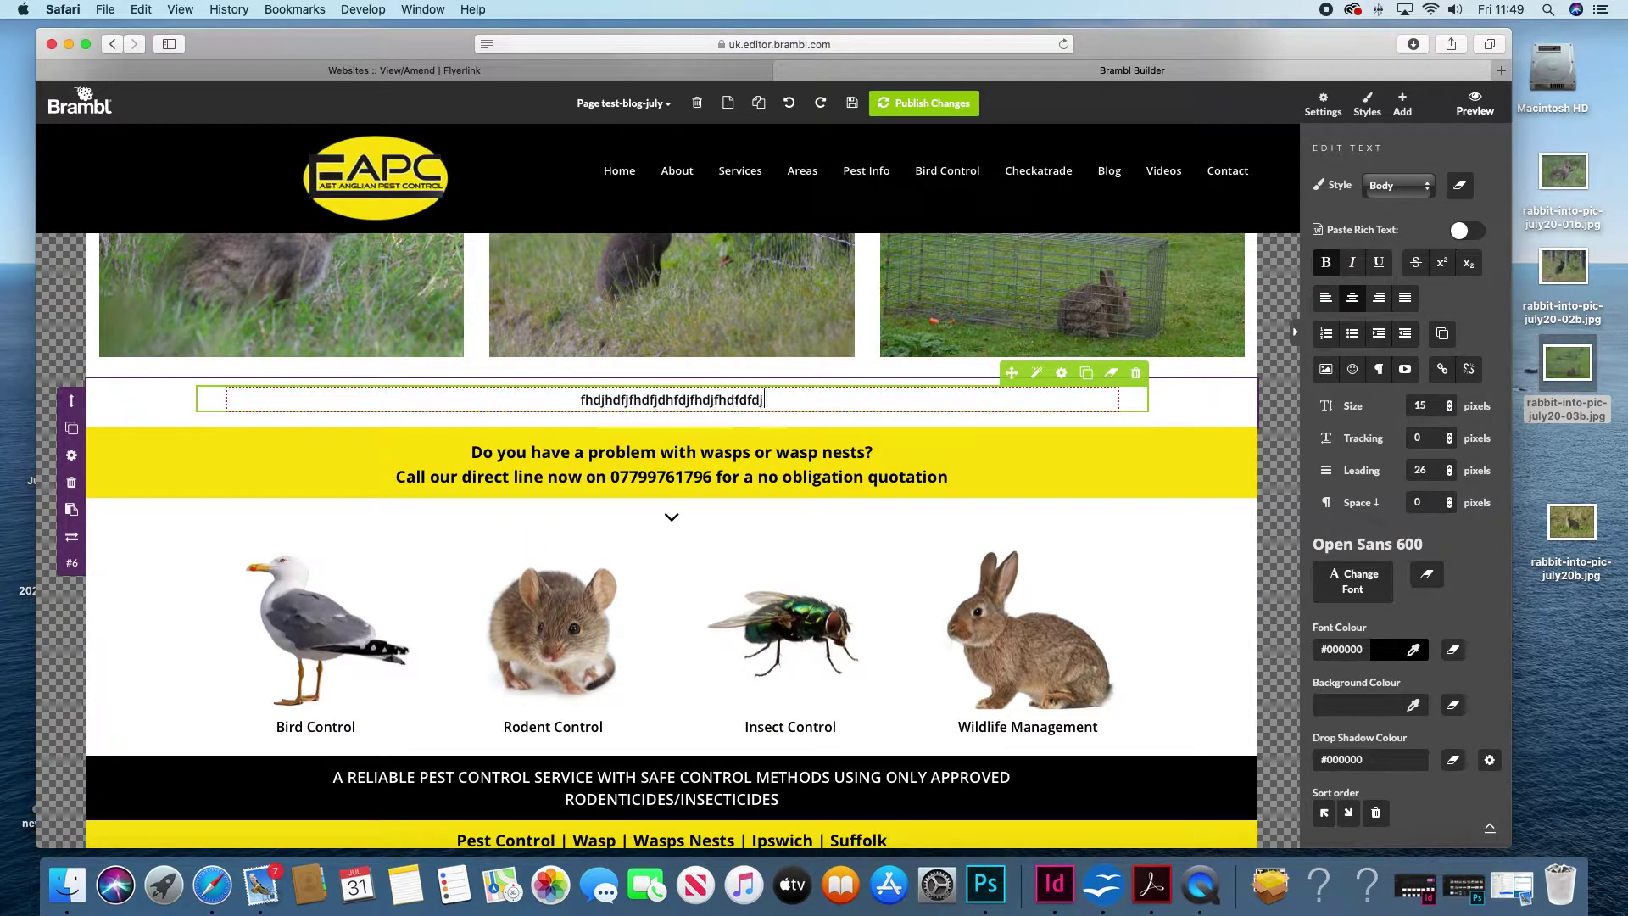
key("Return")
key("Return")
key("Return")
key("Return")
Scroll through the test-blog-july page to the footer and back to check the text.
scroll(102, 380, "up", 4)
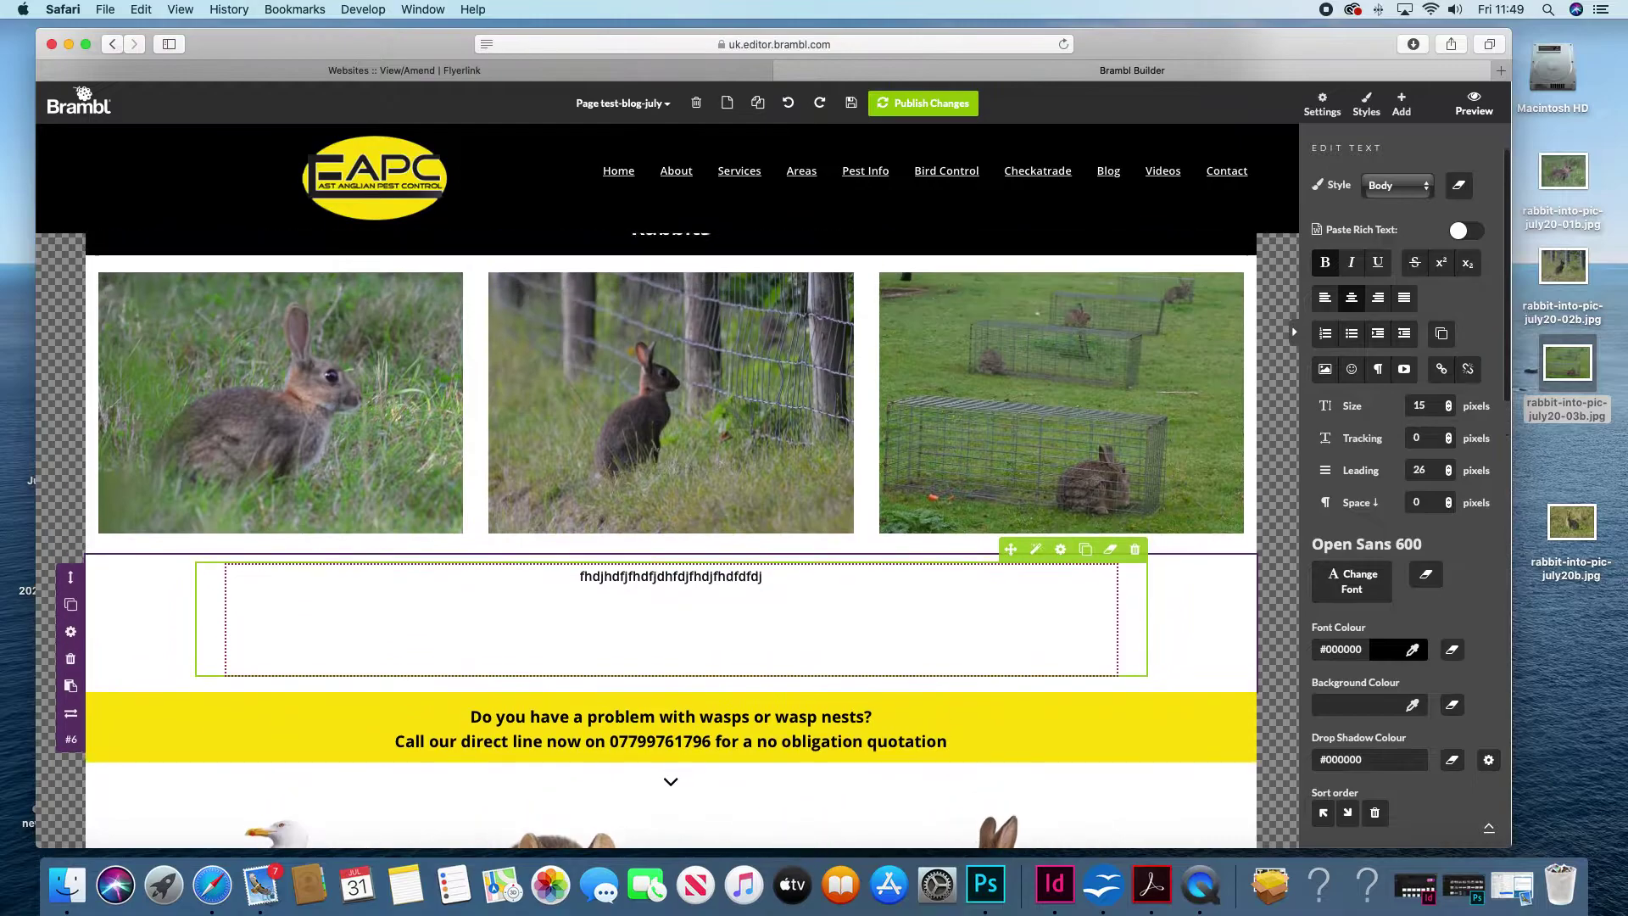
scroll(670, 542, "up", 5)
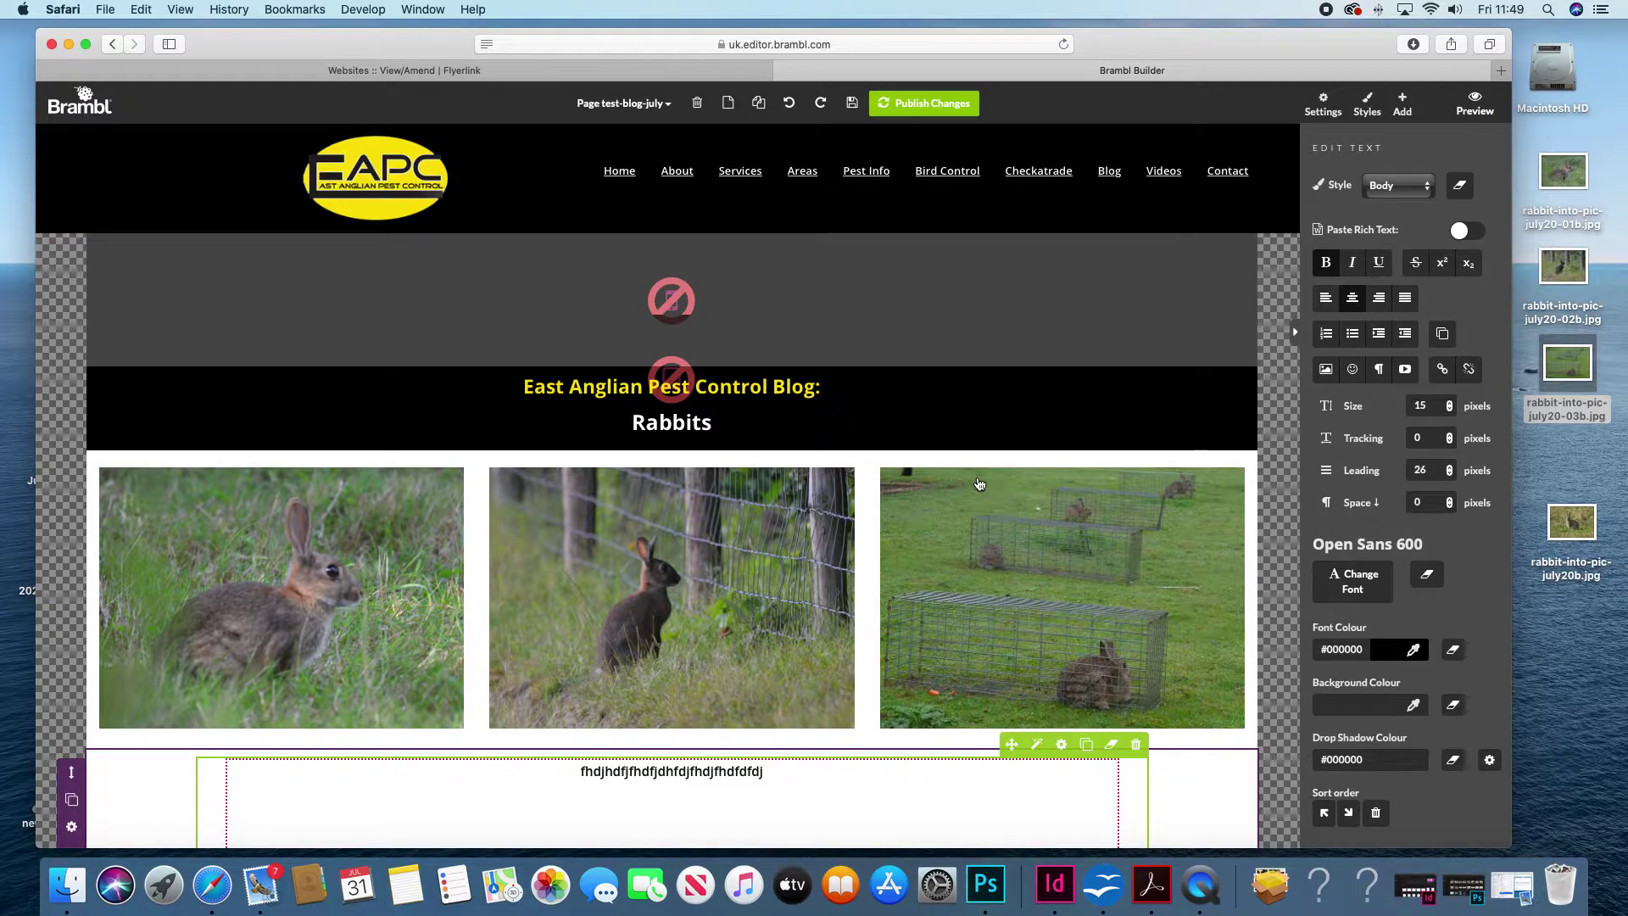
scroll(797, 472, "down", 7)
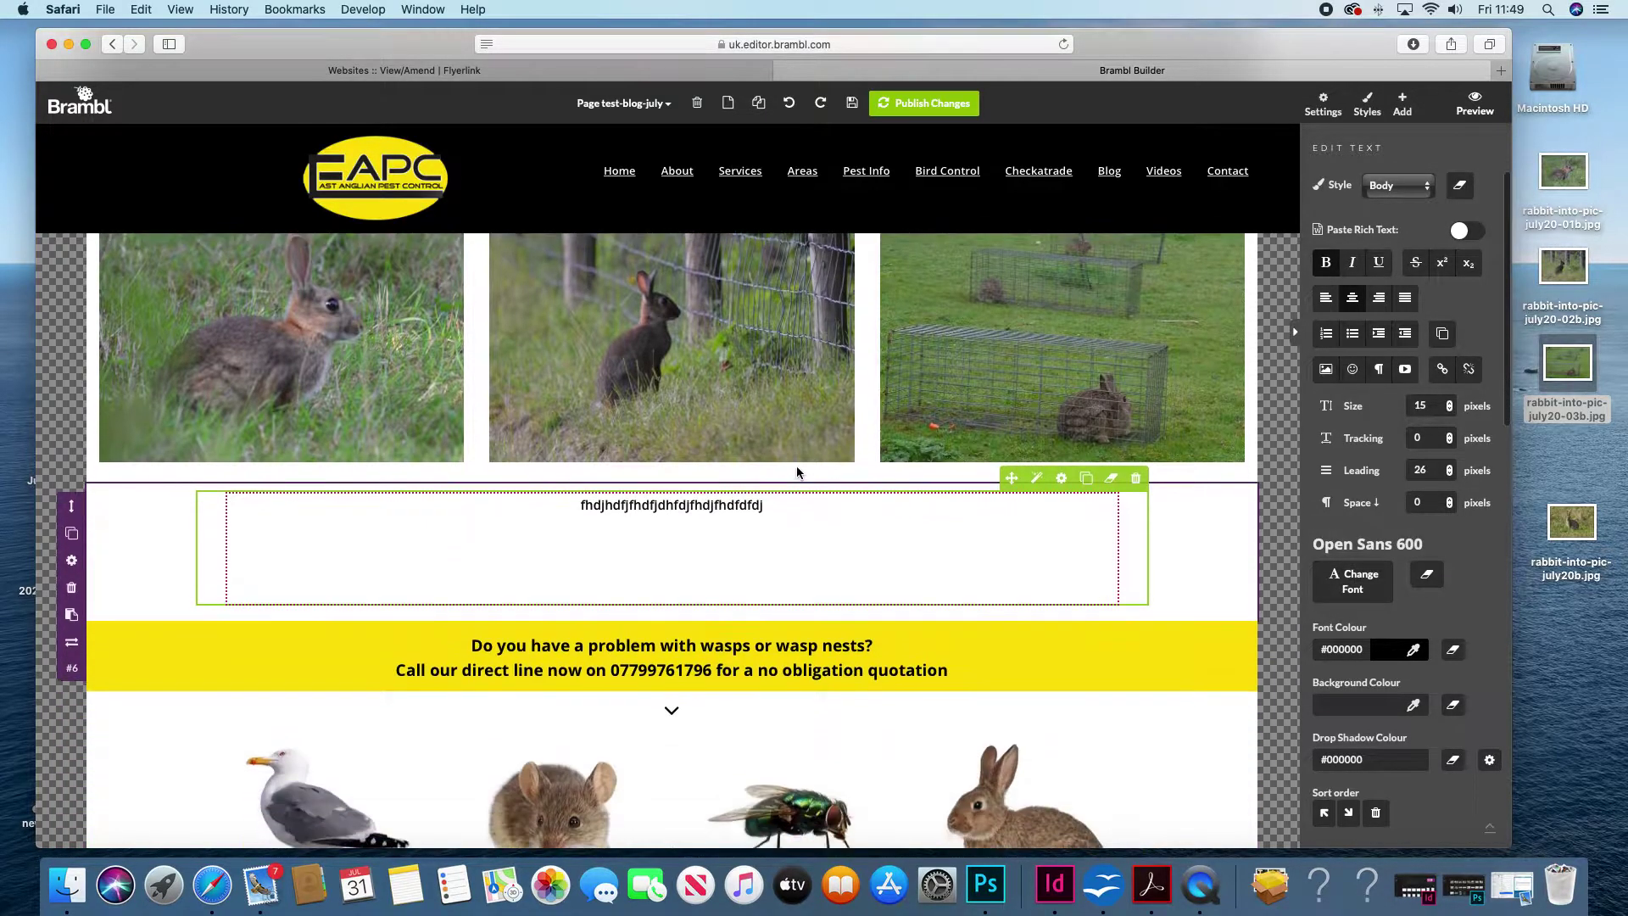
scroll(797, 472, "down", 2)
scroll(769, 483, "down", 5)
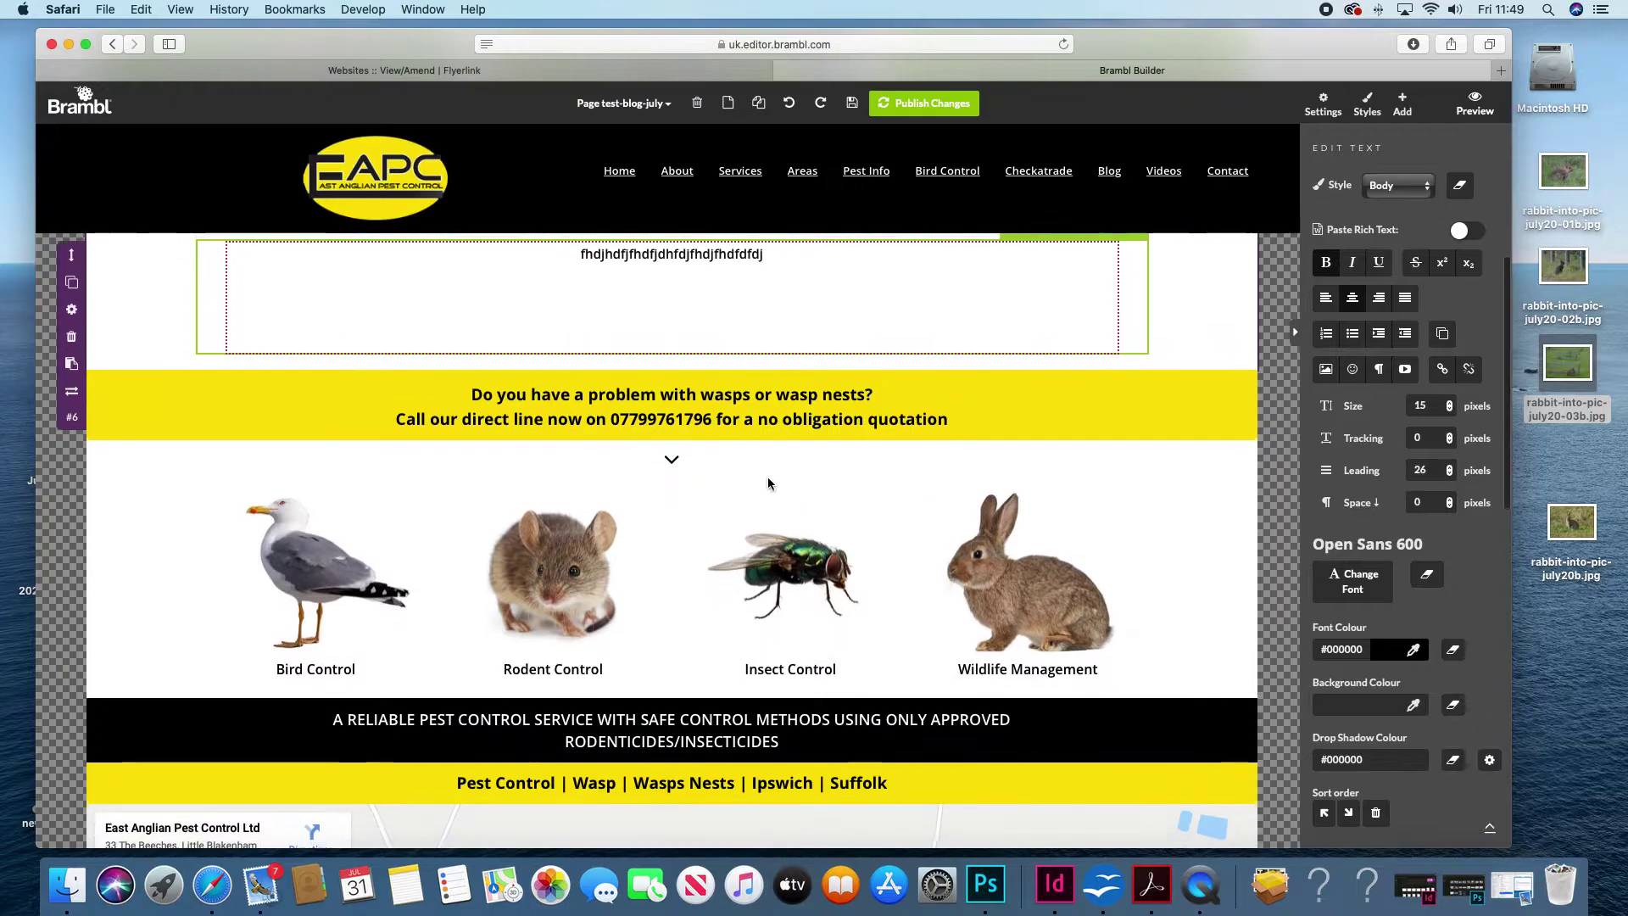
scroll(678, 634, "down", 20)
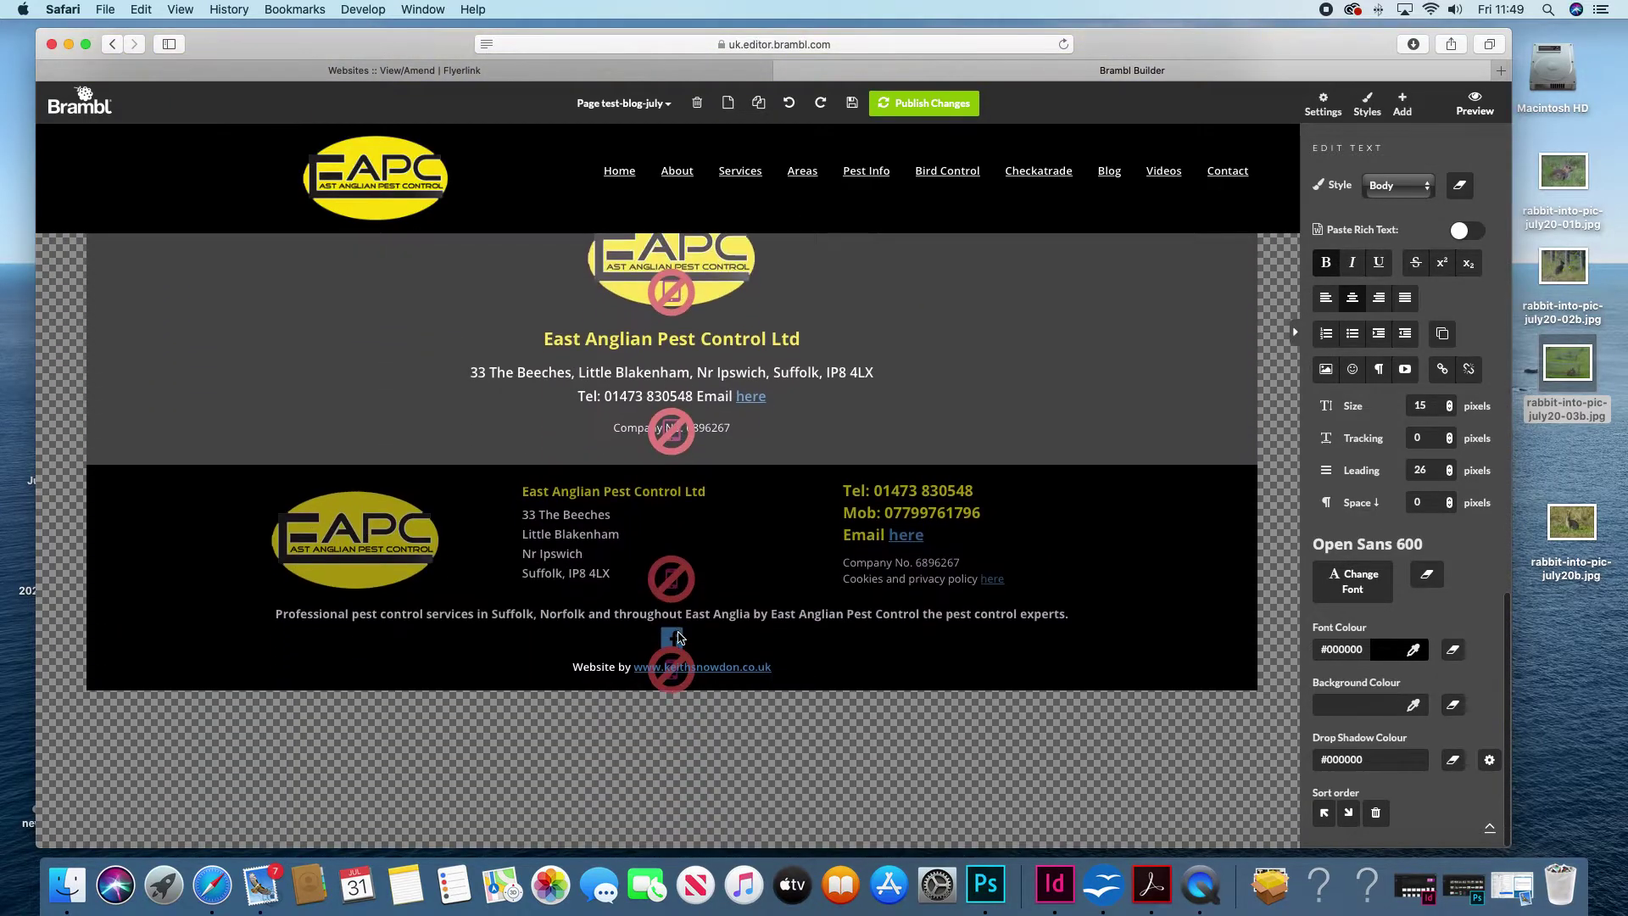
scroll(678, 637, "up", 20)
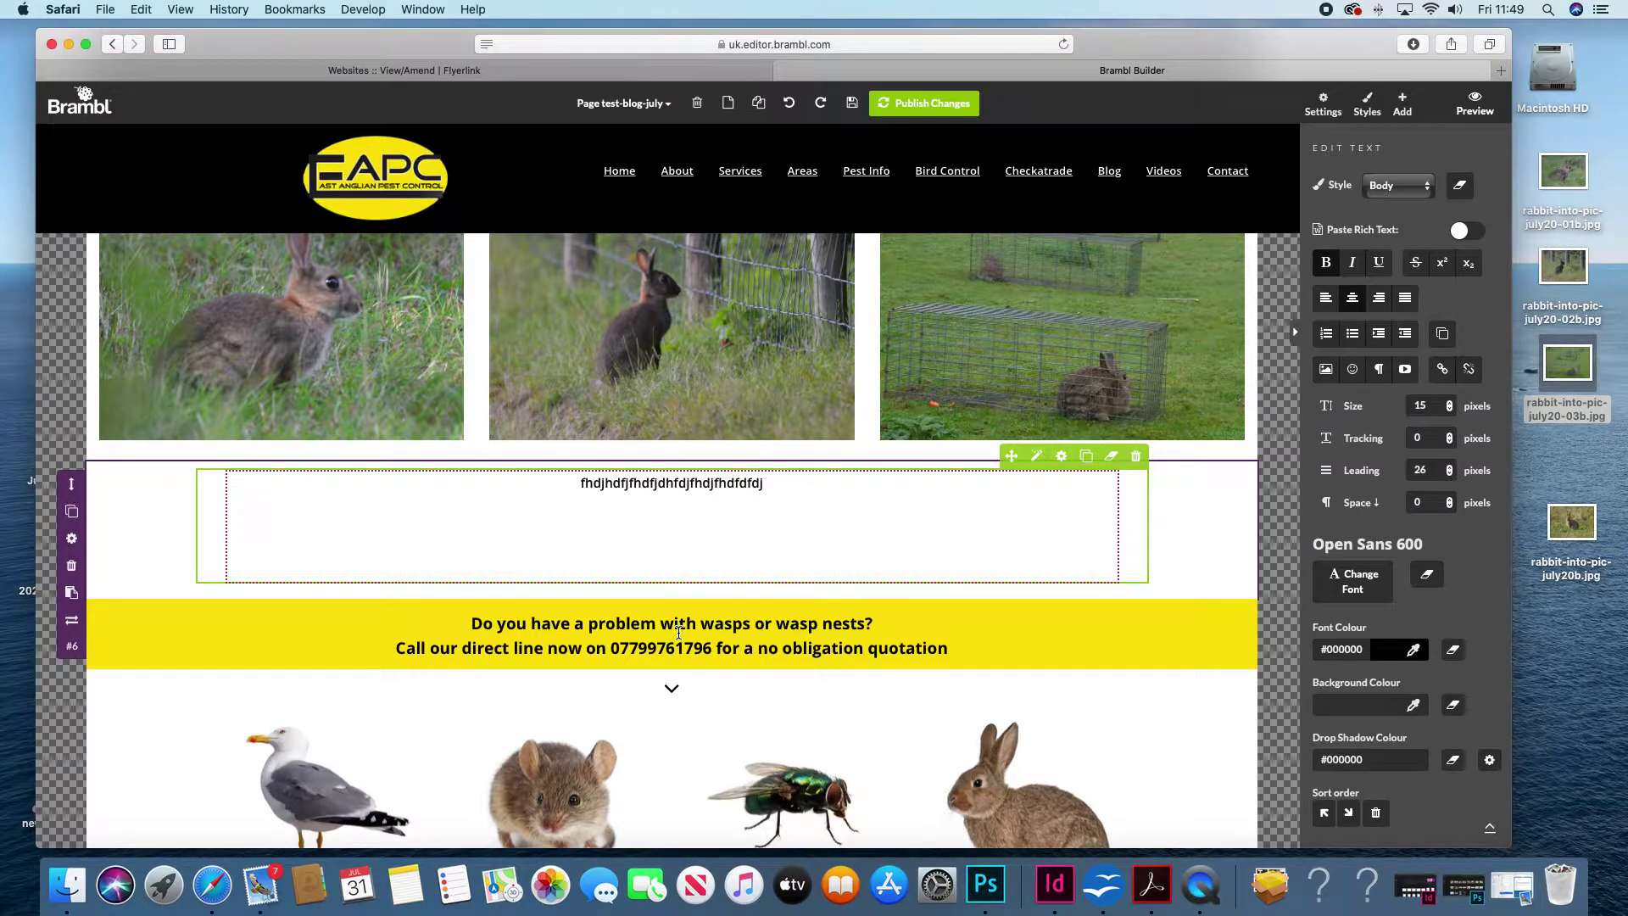
Publish all site changes to the live website and confirm the update.
scroll(679, 632, "up", 4)
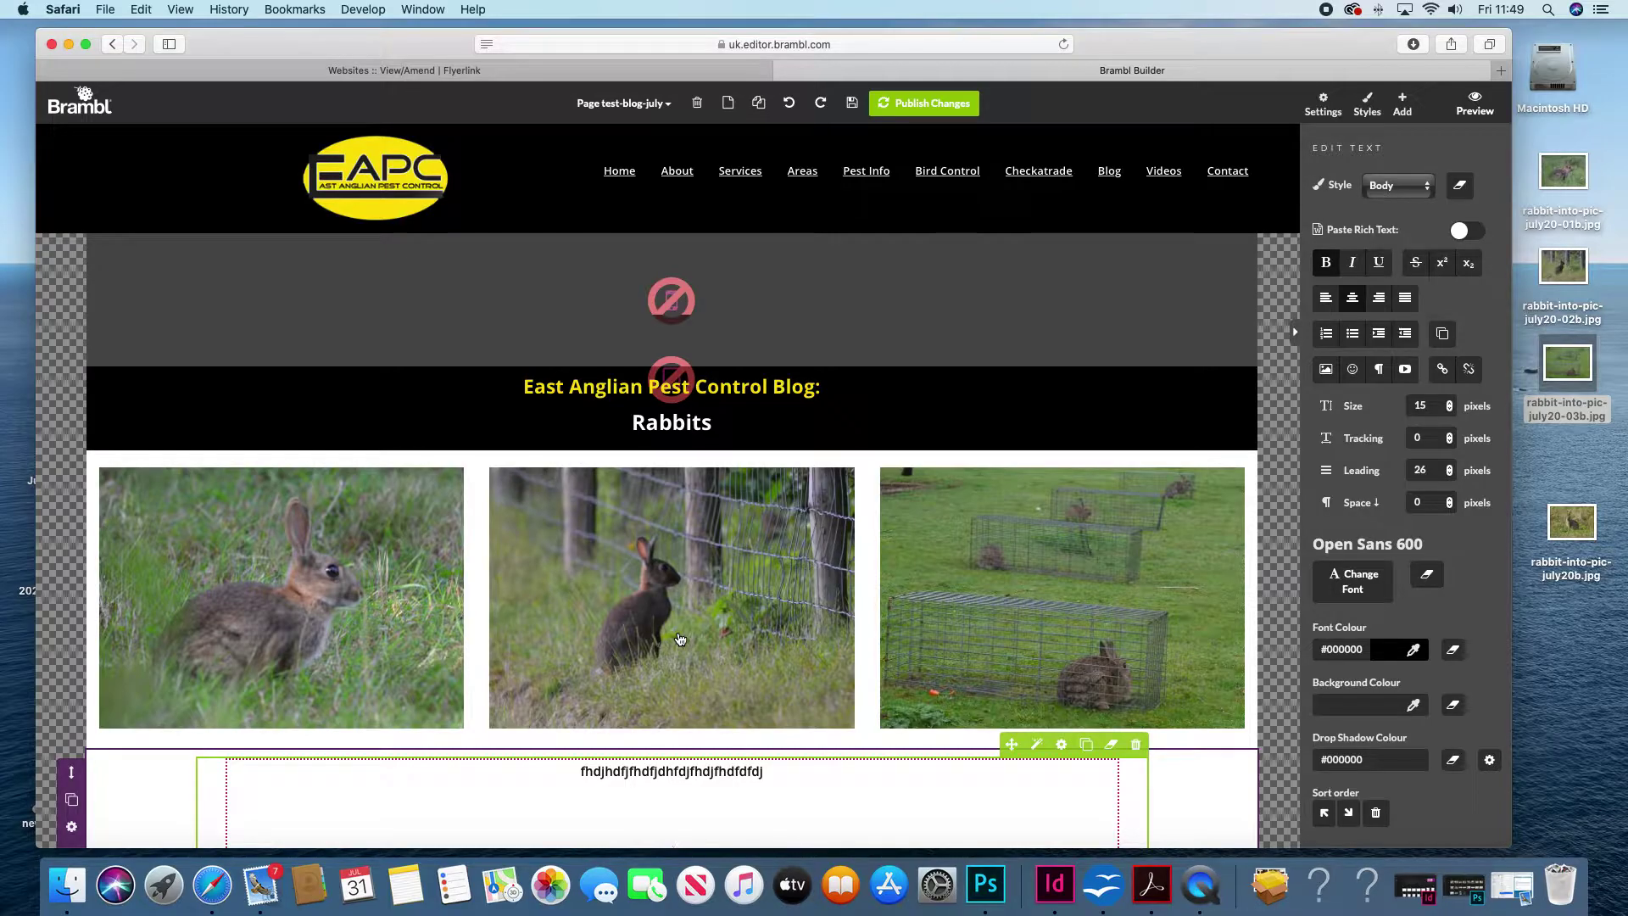
left_click(941, 106)
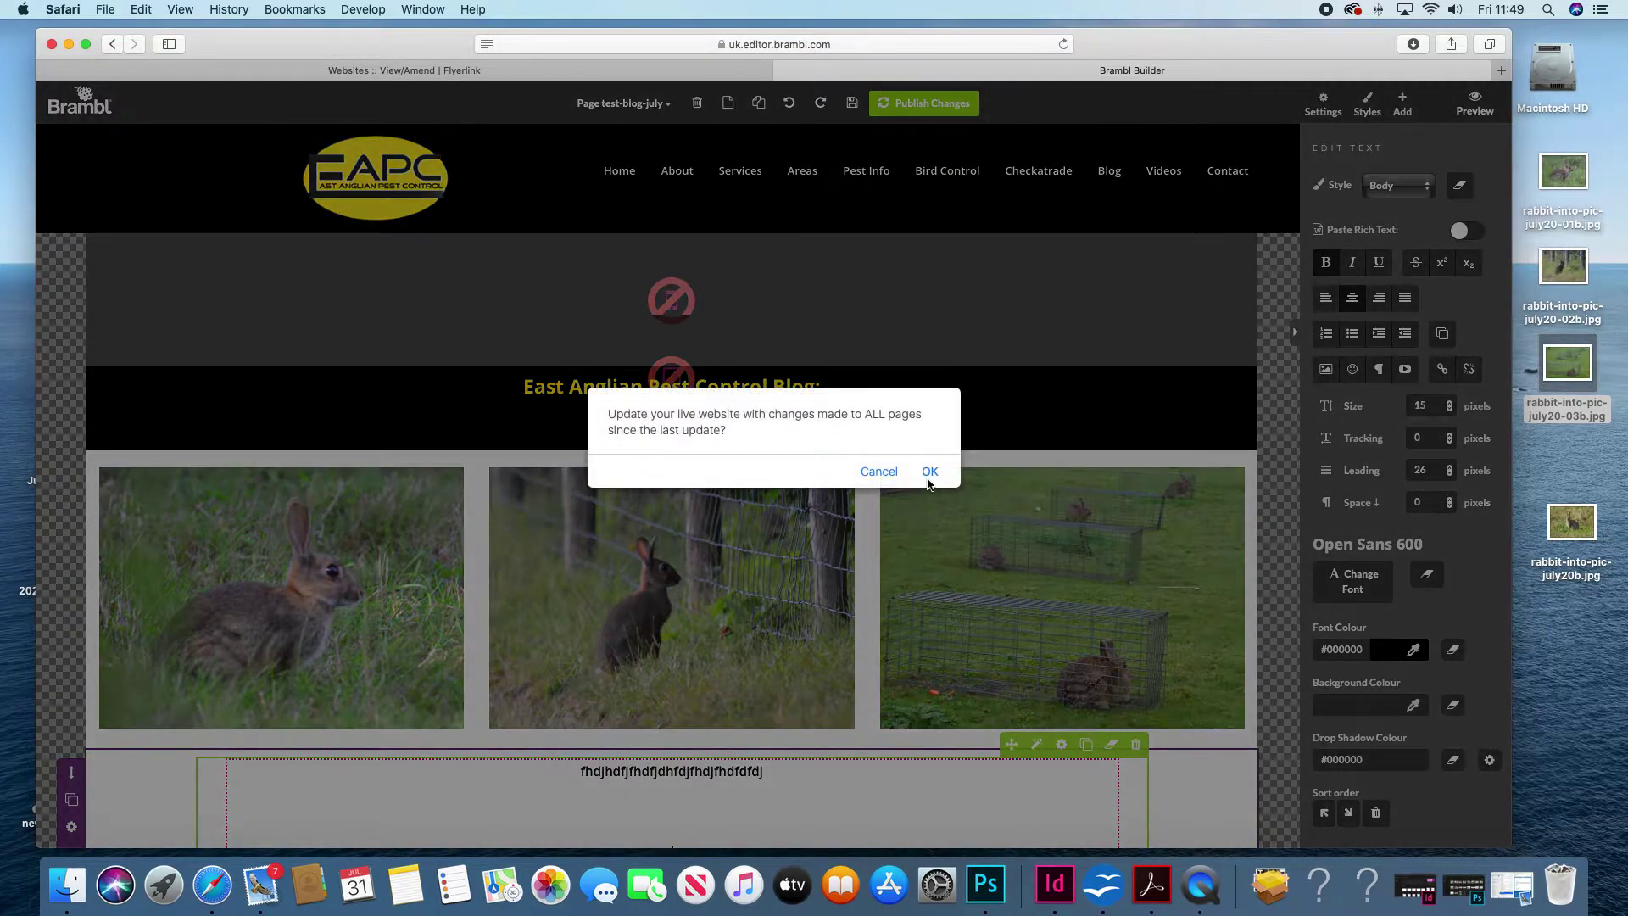
left_click(930, 472)
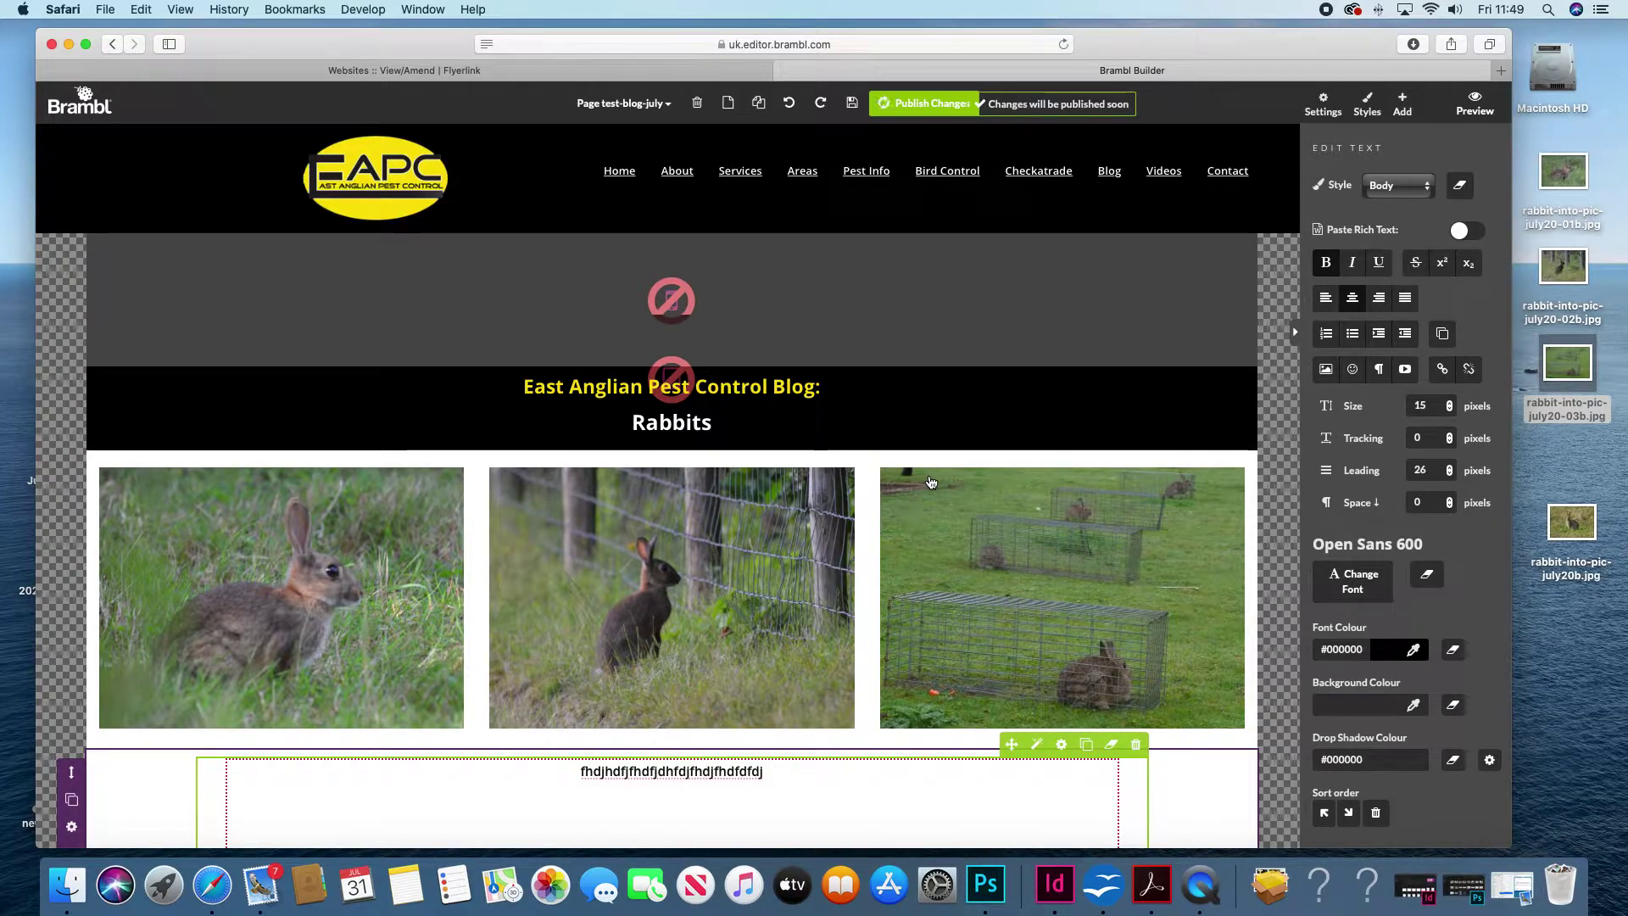
Switch to the blog-menu page.
left_click(623, 103)
scroll(670, 271, "down", 1)
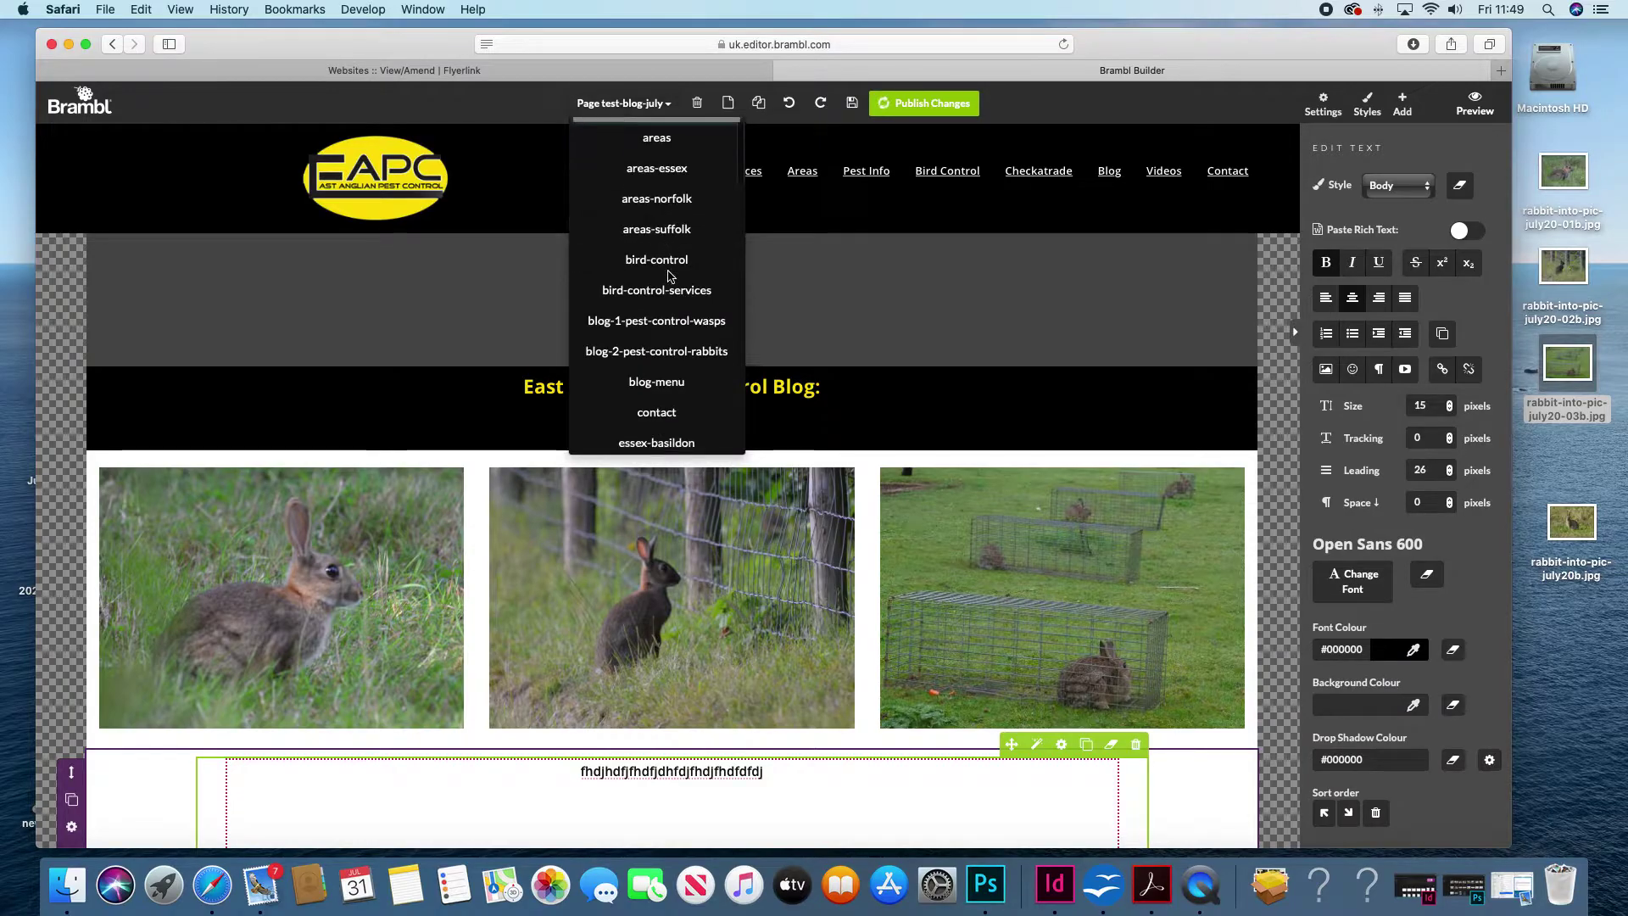
scroll(679, 375, "down", 1)
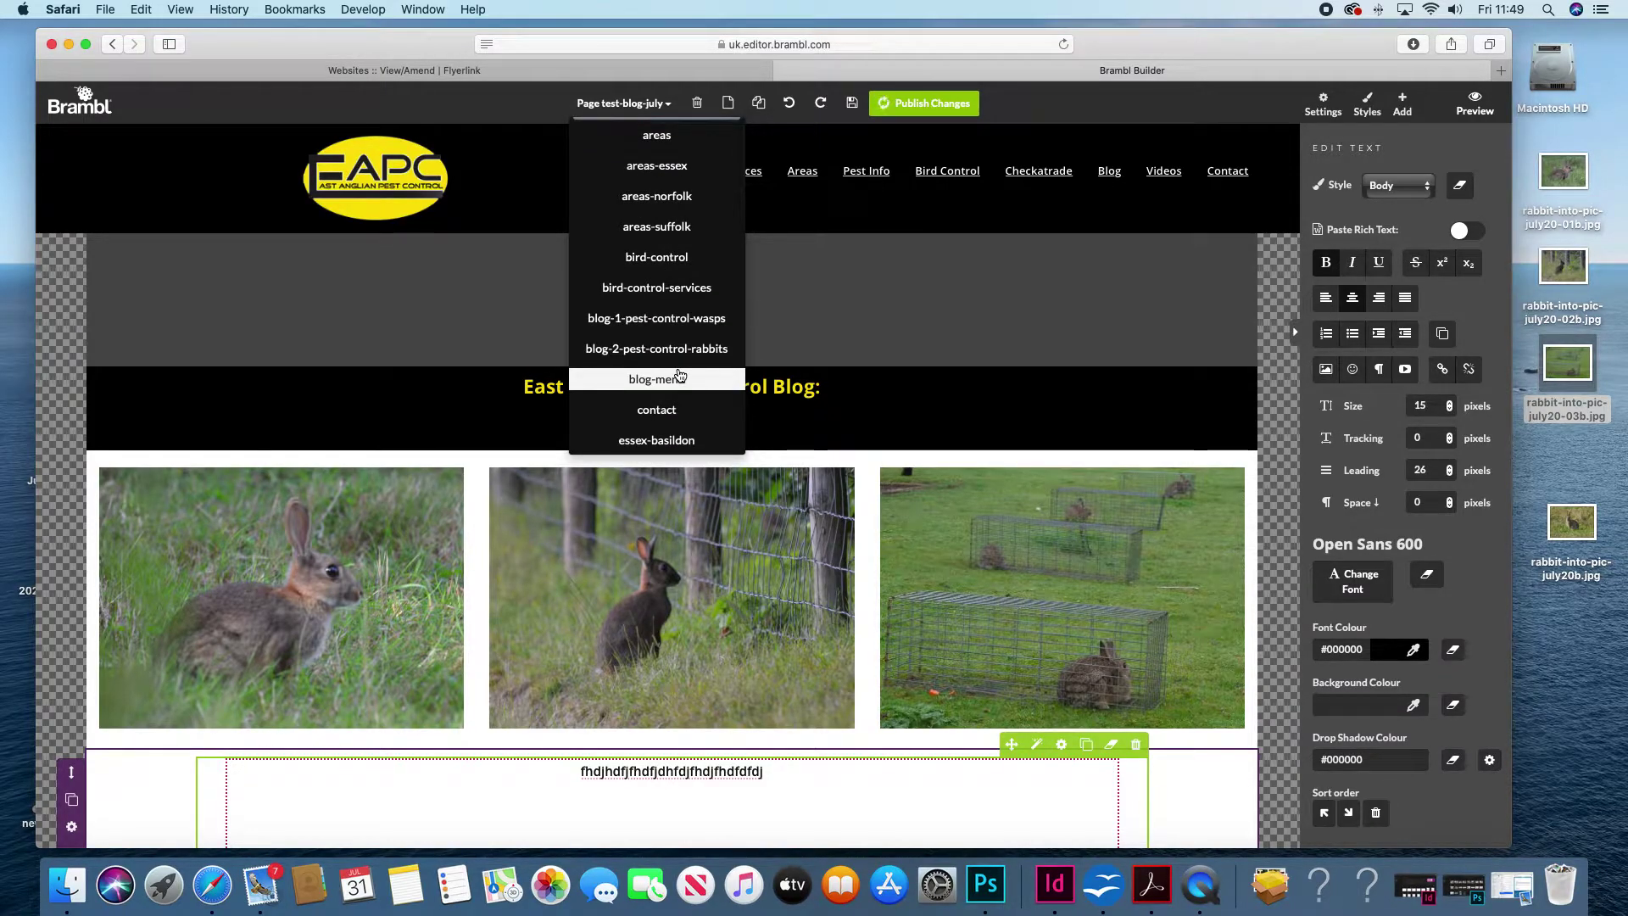
left_click(678, 376)
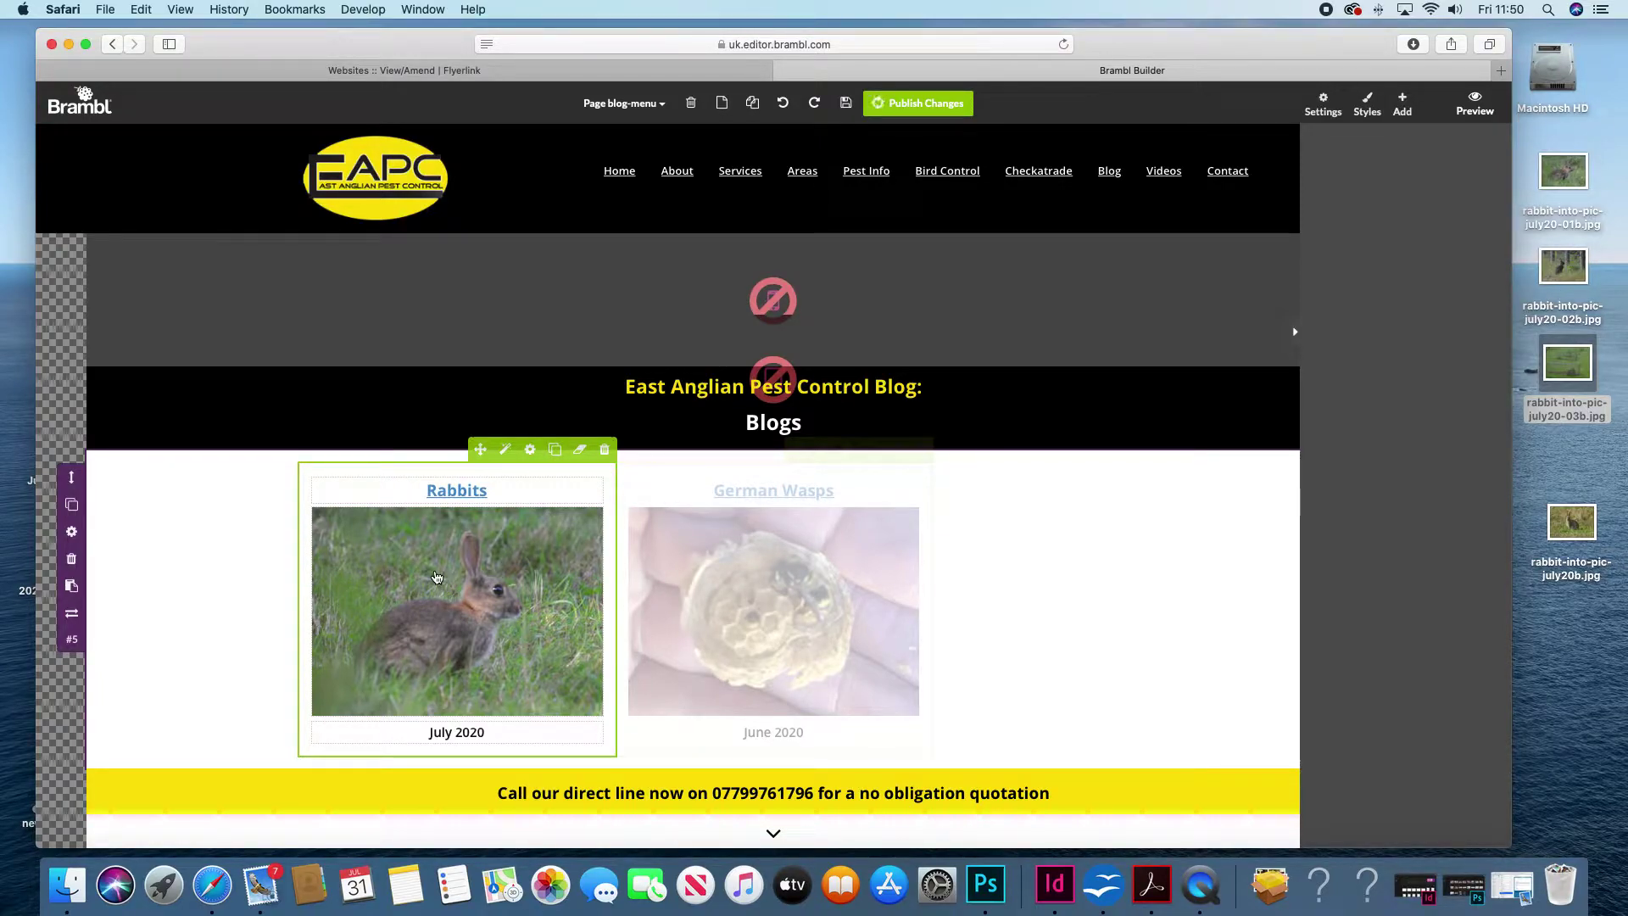
Duplicate the Rabbits card, giving it rabbit-into-pic-july20b.jpg and the date August 2020.
left_click(558, 457)
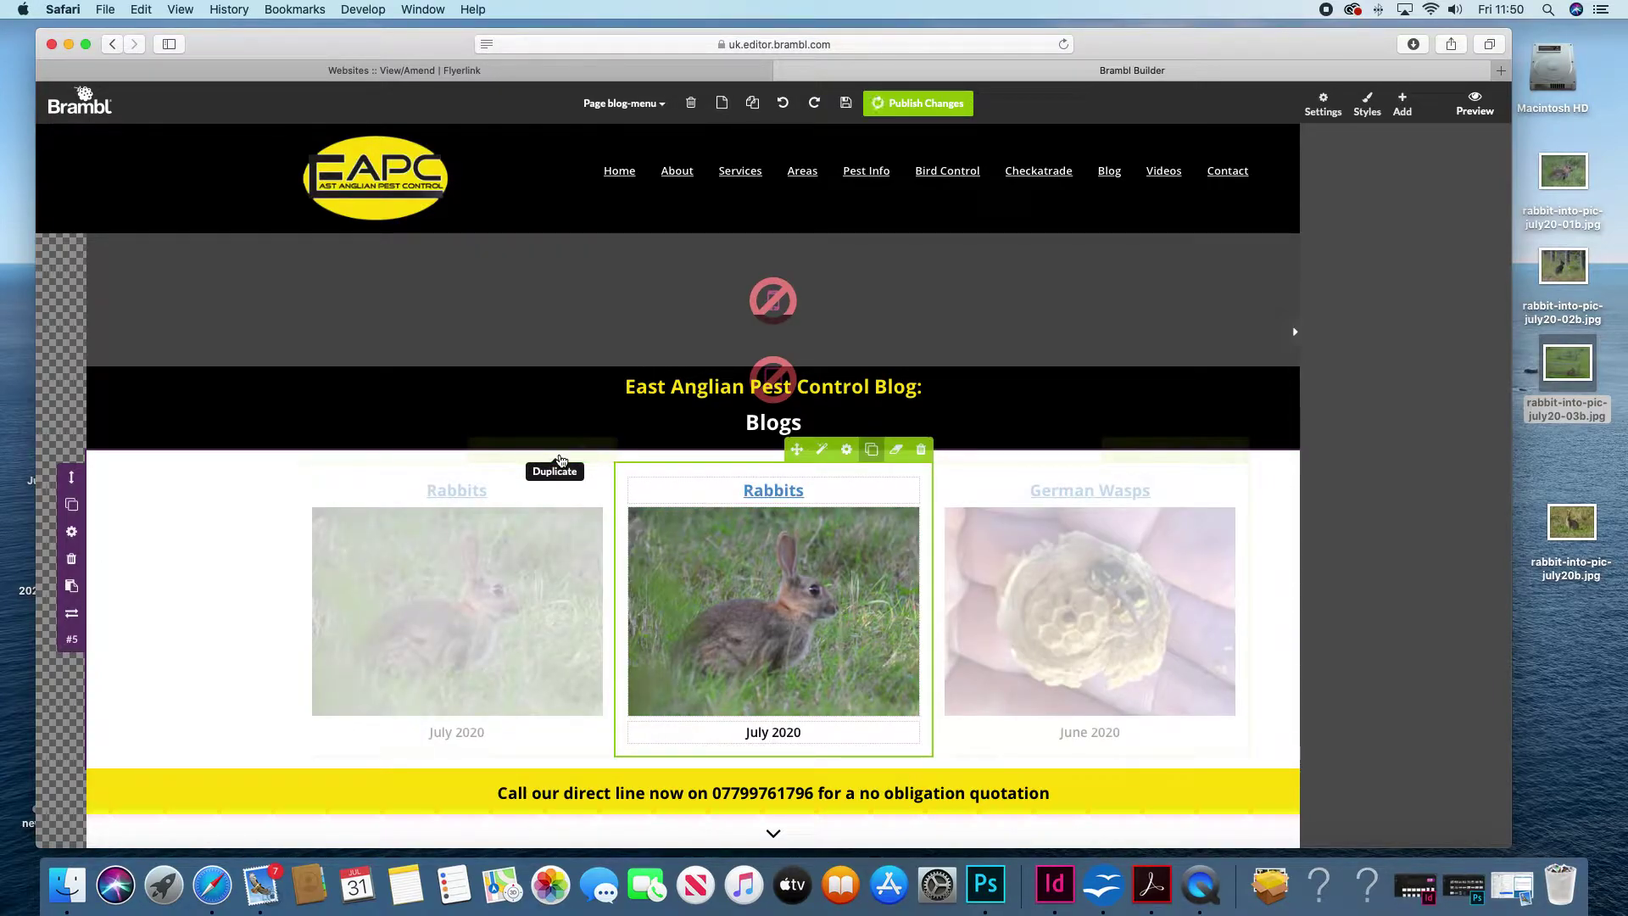
left_click(505, 532)
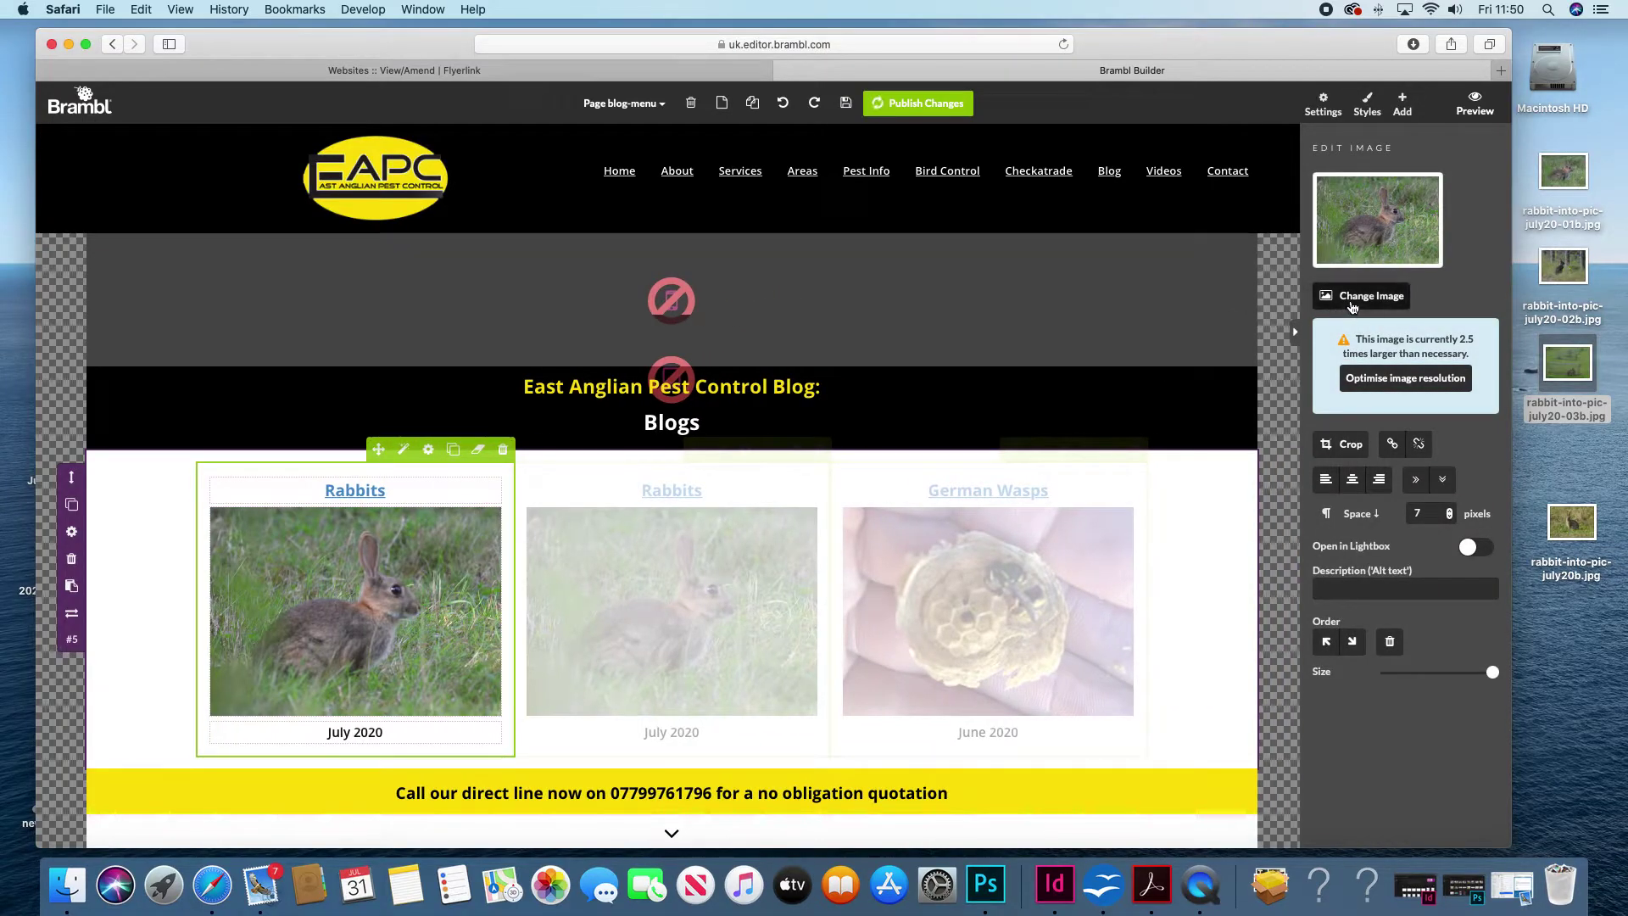
left_click(1361, 295)
left_click_drag(1571, 521, 872, 385)
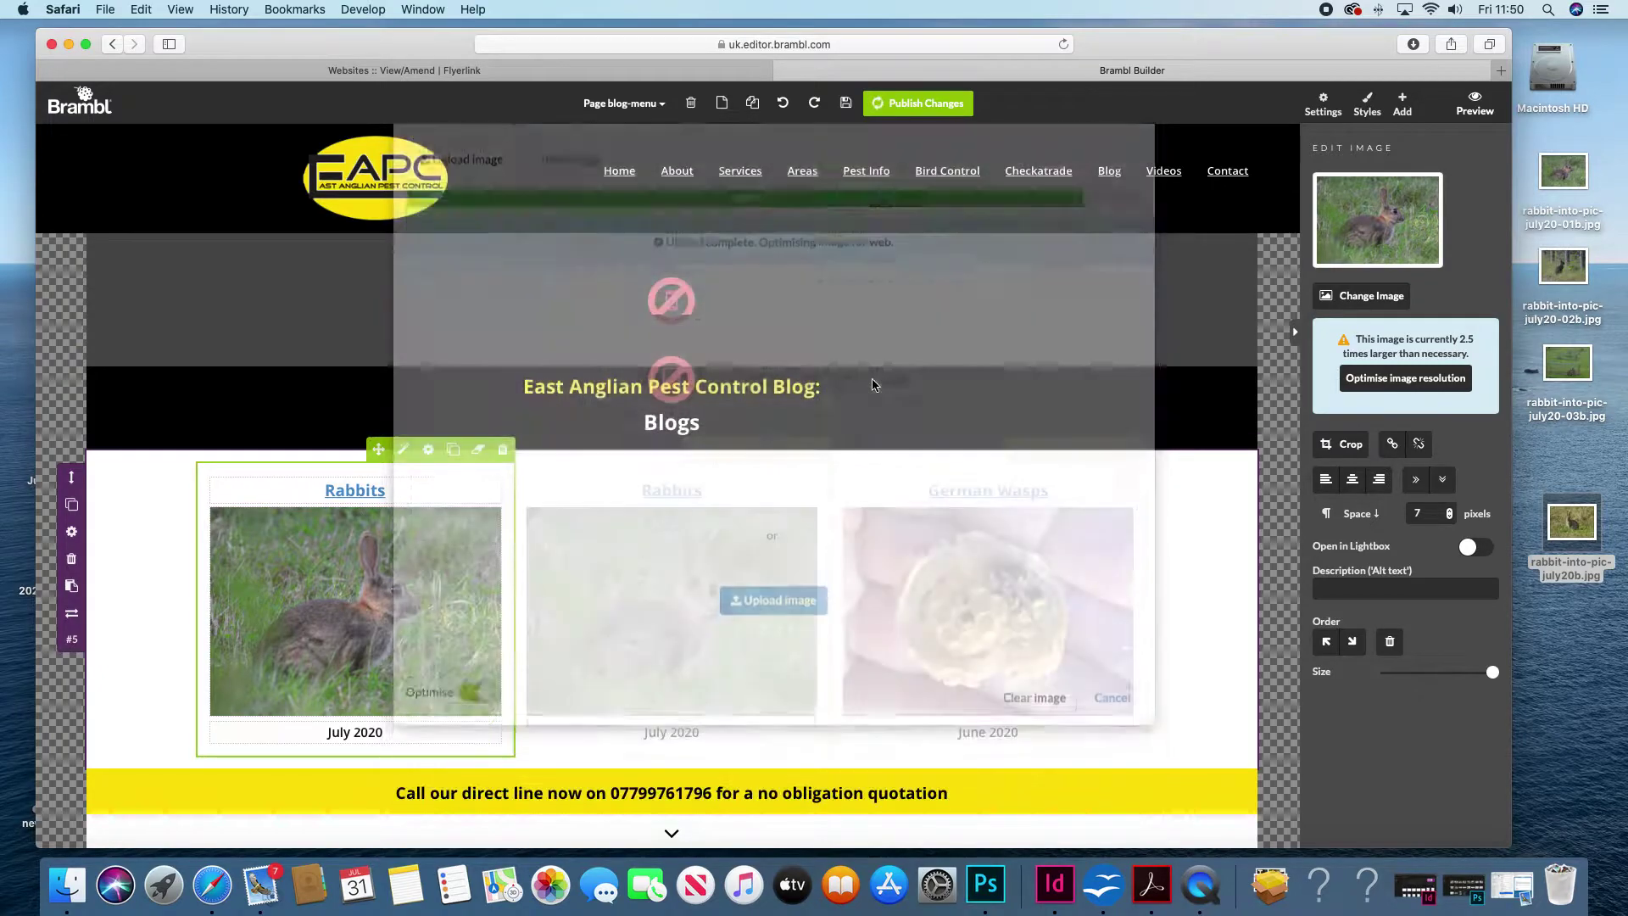
triple_click(314, 735)
type("Au")
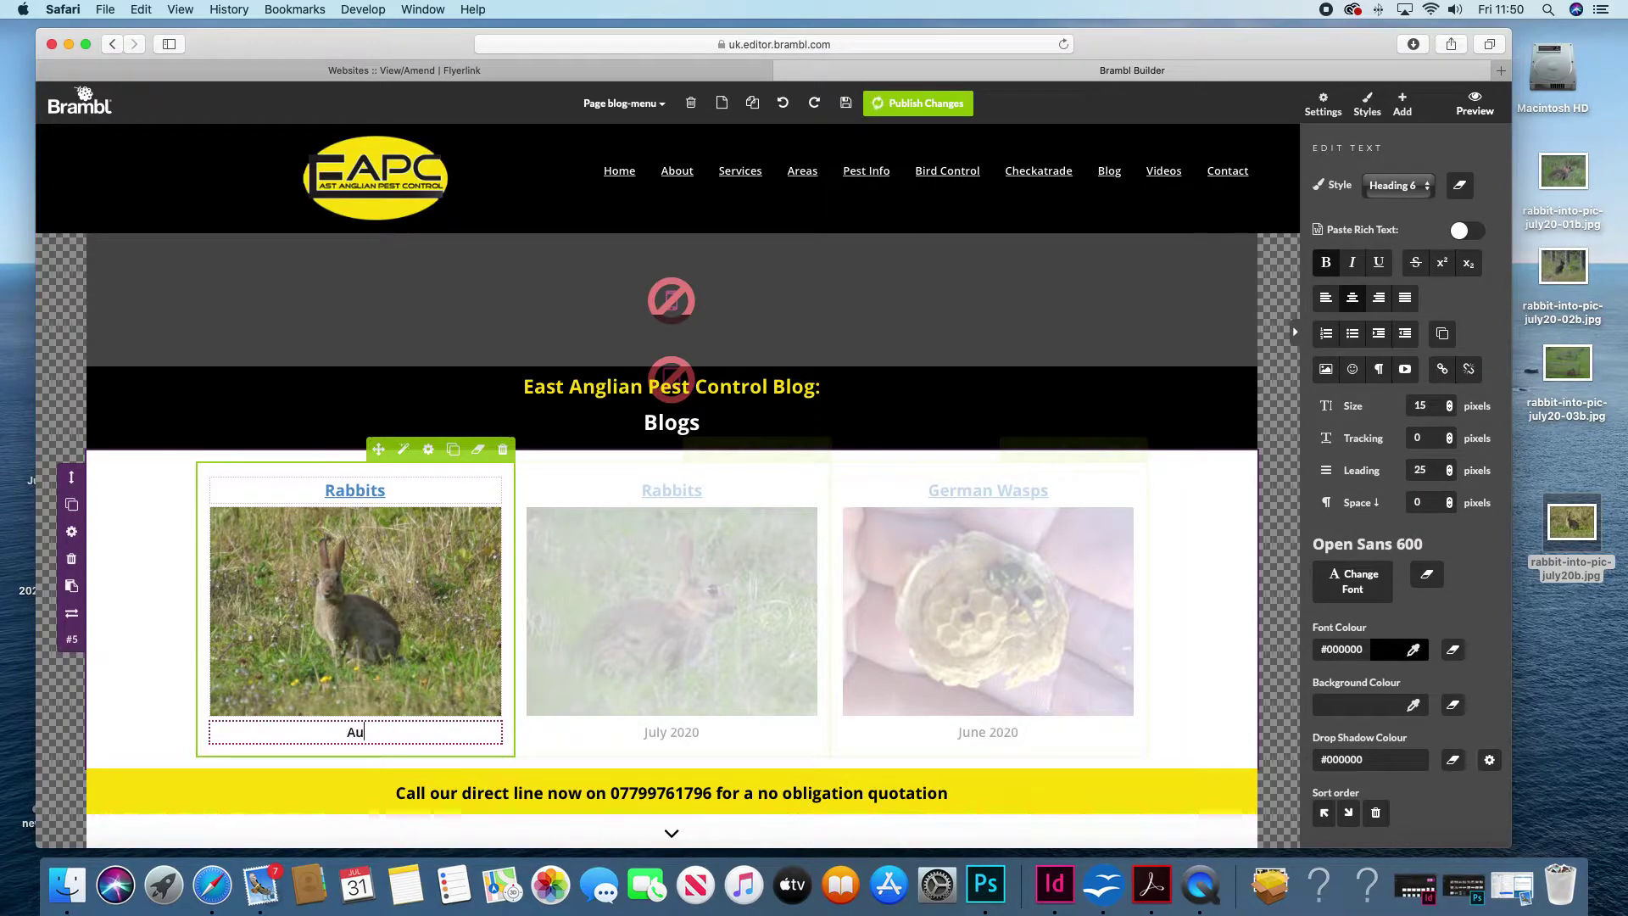
type("gust 2020")
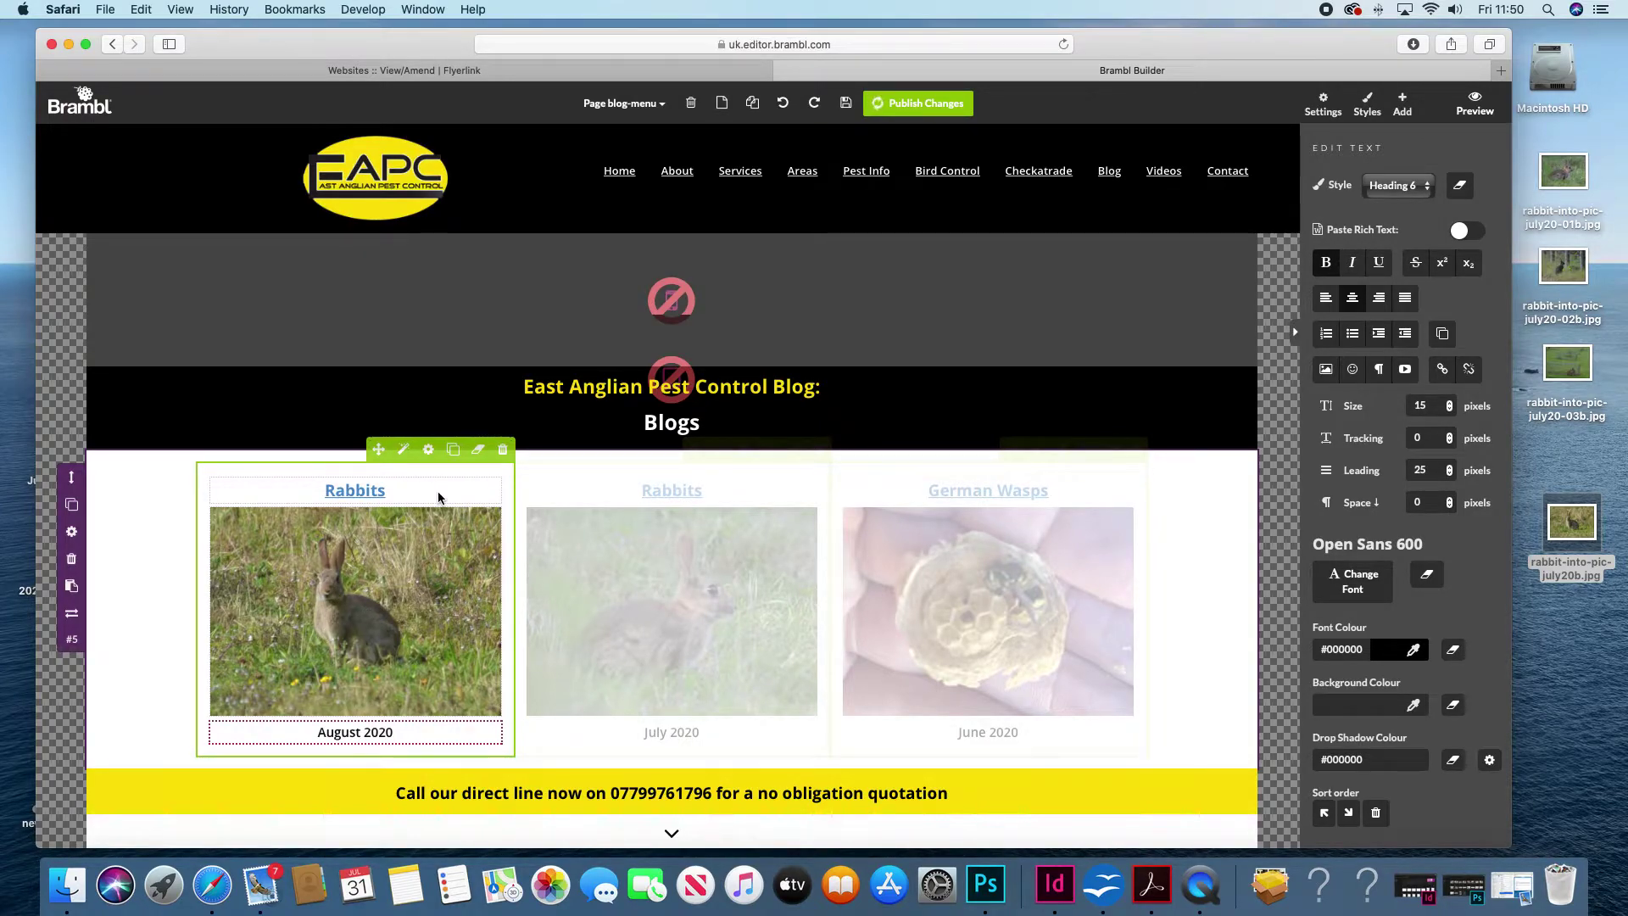
Link the new card's Rabbits heading to the test-blog-july page and save the link.
left_click(395, 491)
left_click(370, 492)
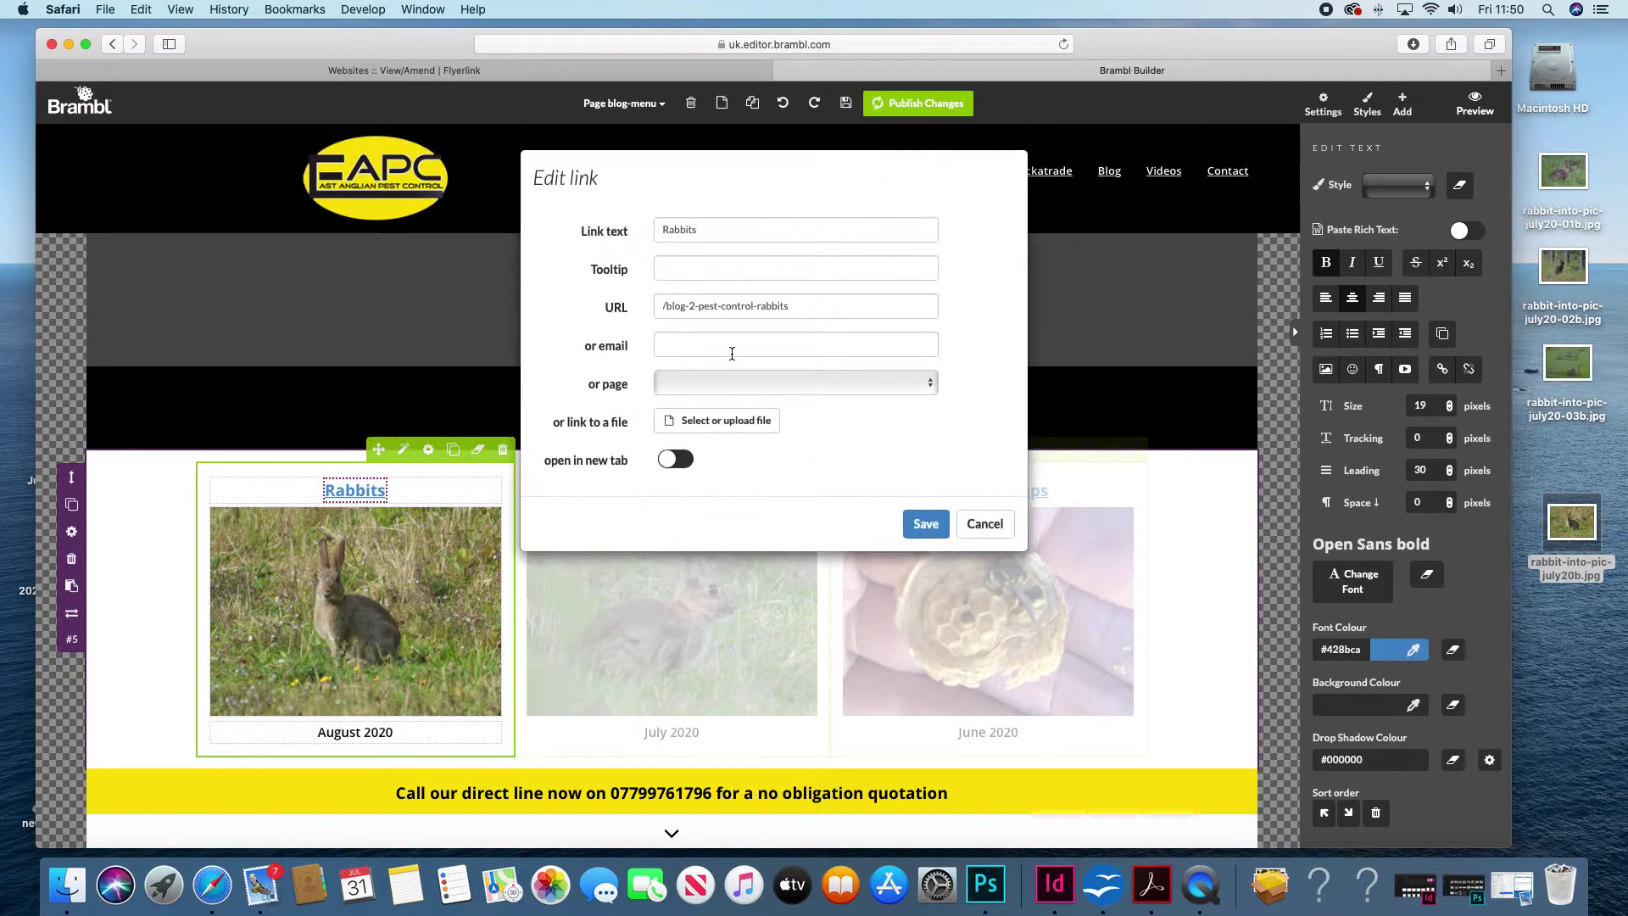
left_click(741, 382)
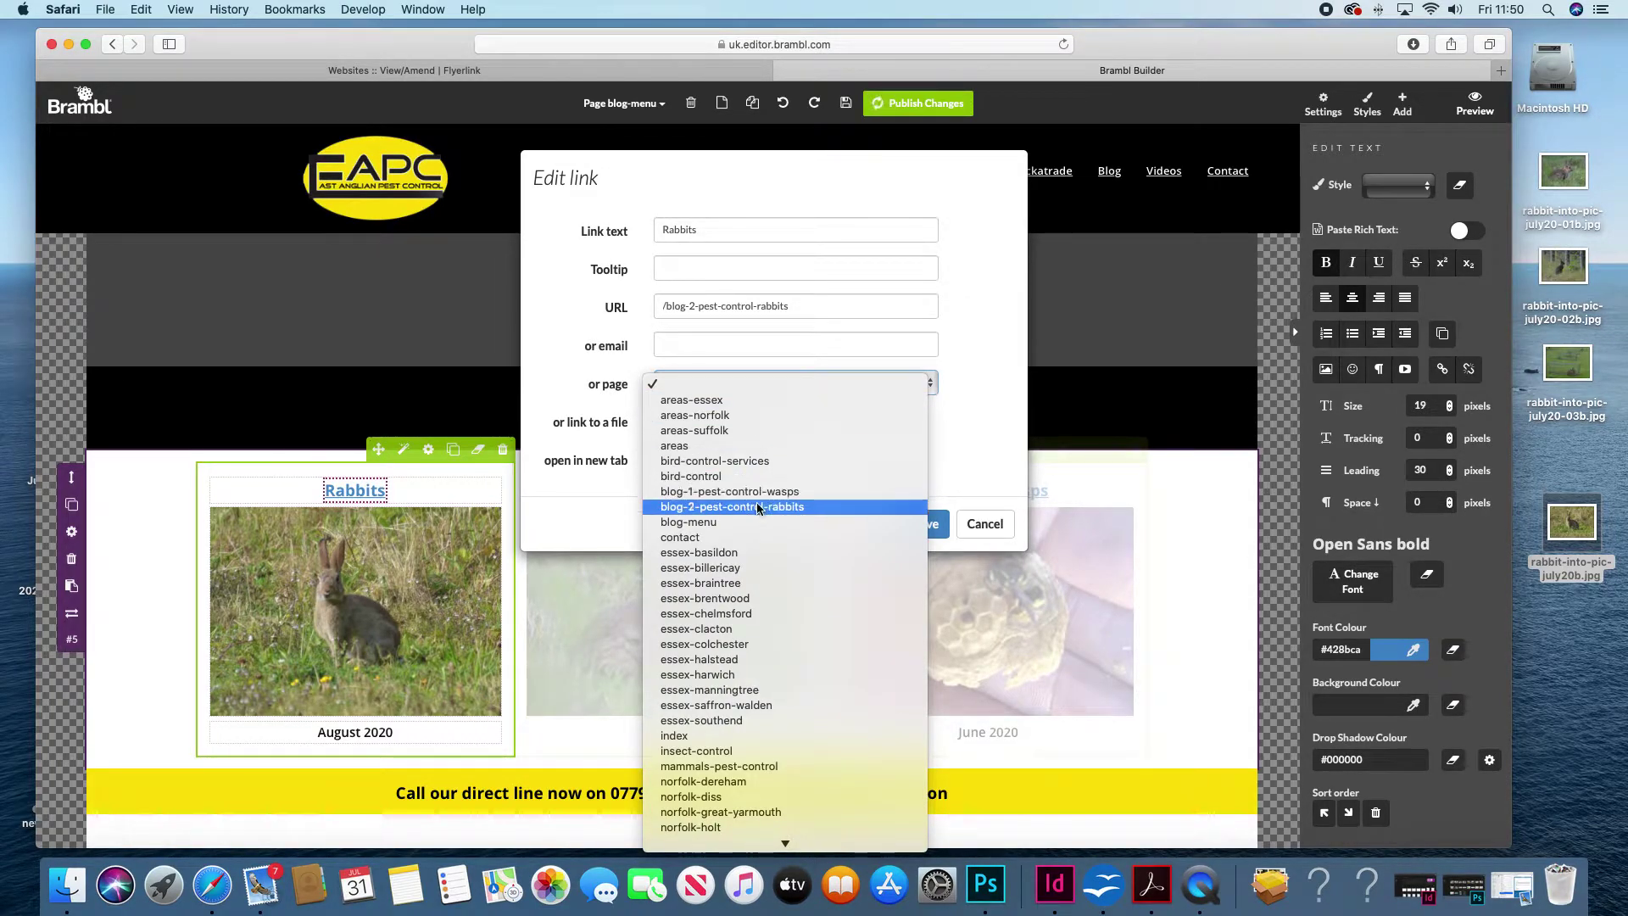
scroll(759, 504, "down", 2)
scroll(760, 504, "down", 5)
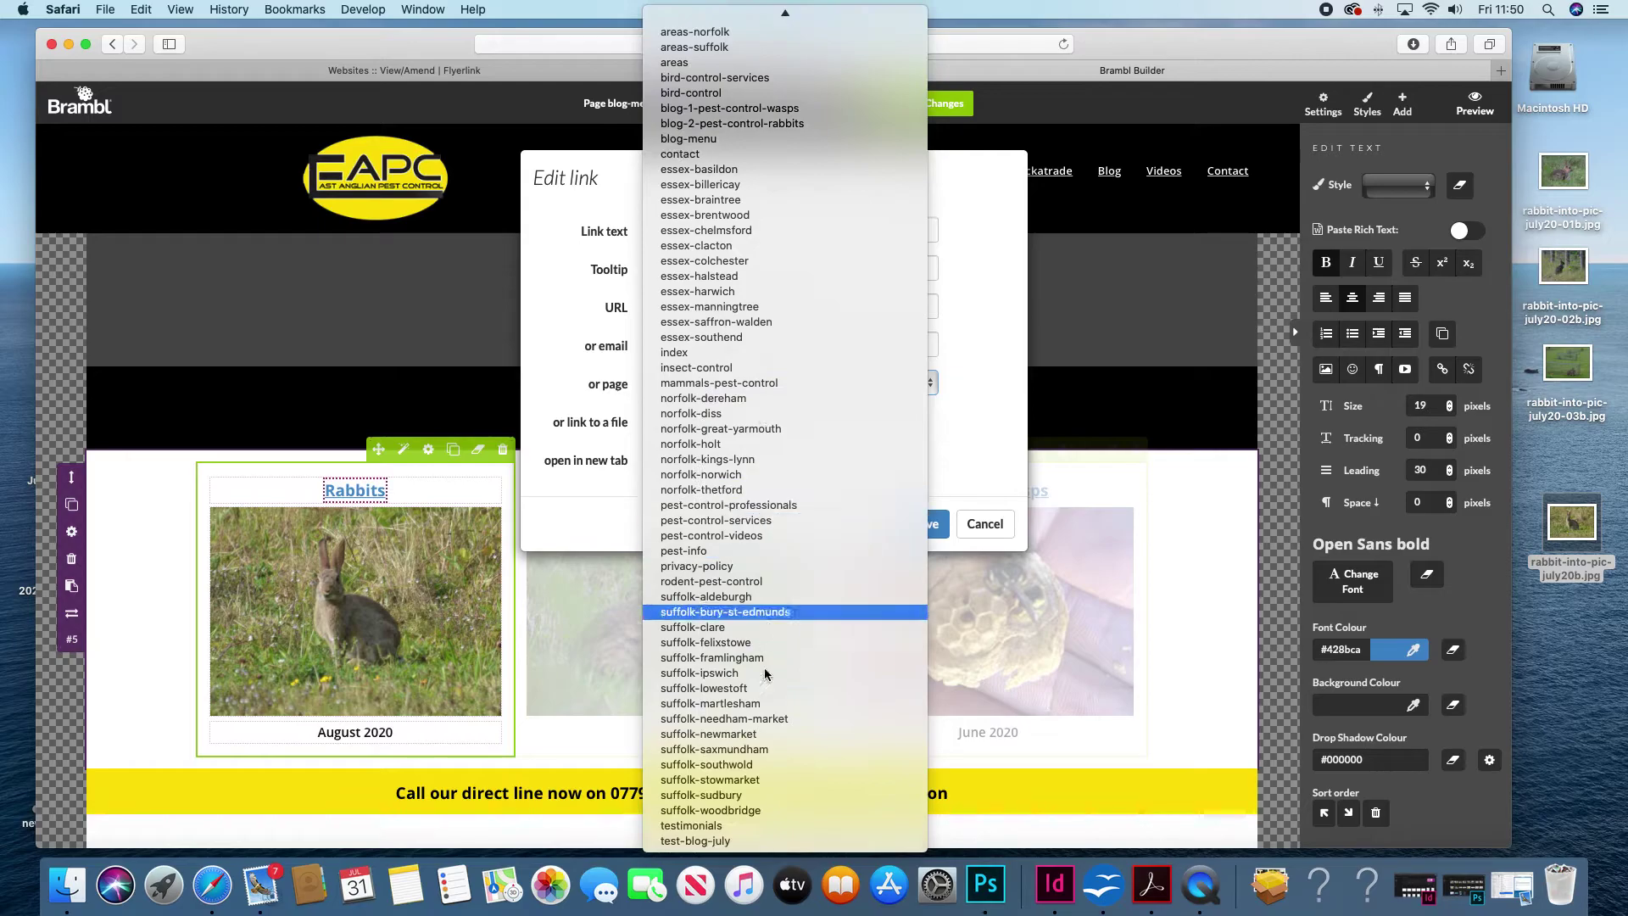
left_click(743, 840)
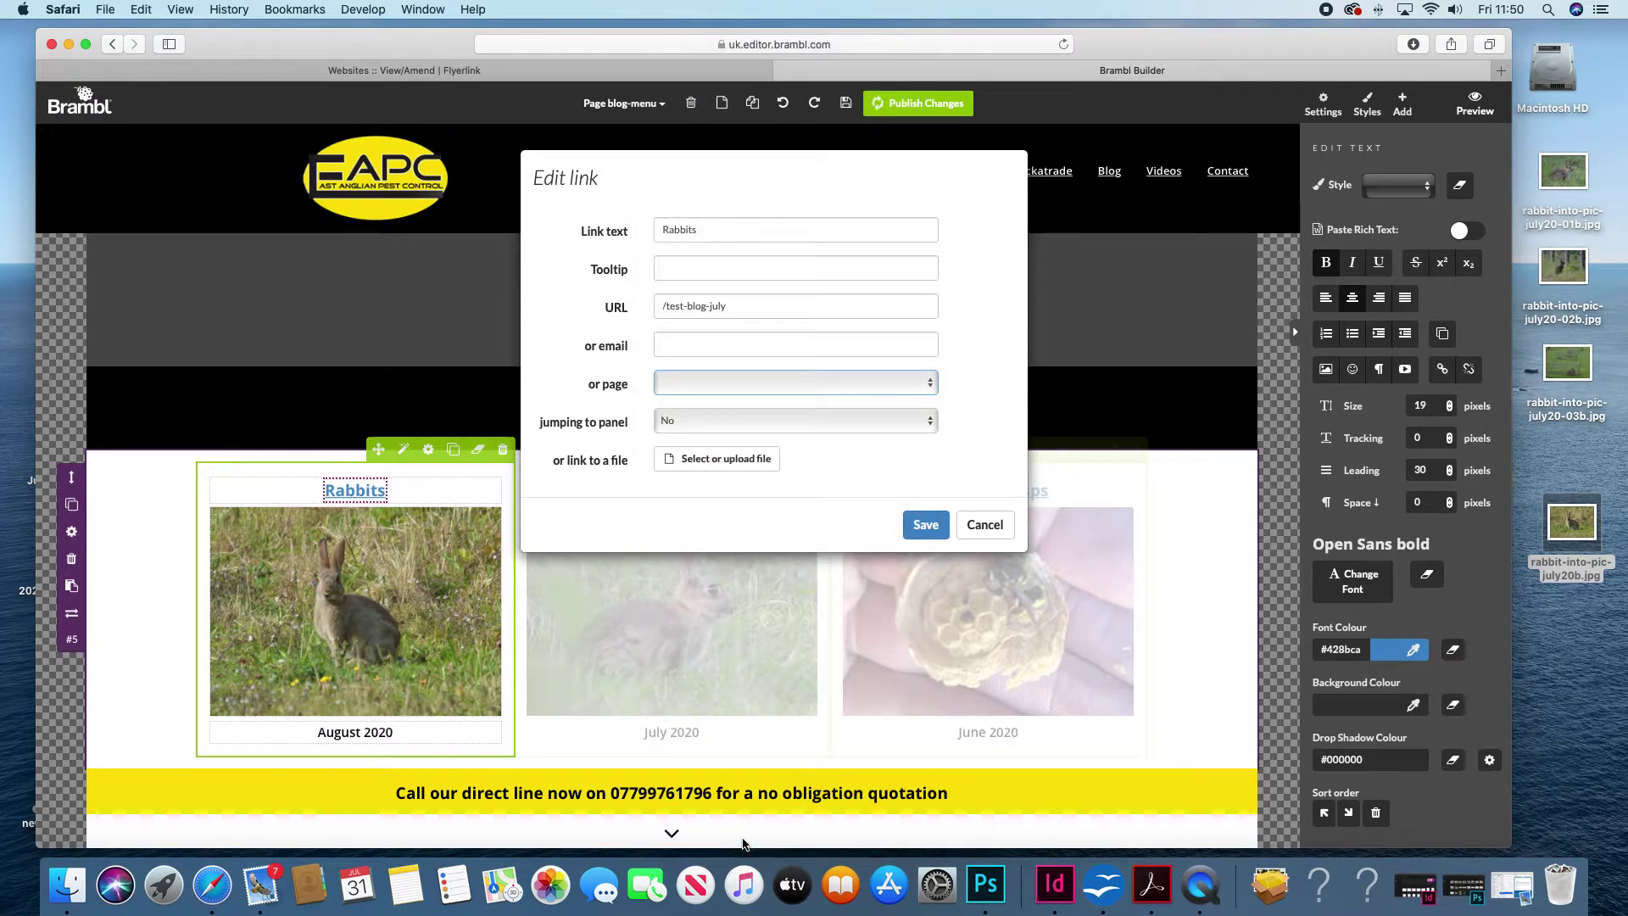
left_click(925, 524)
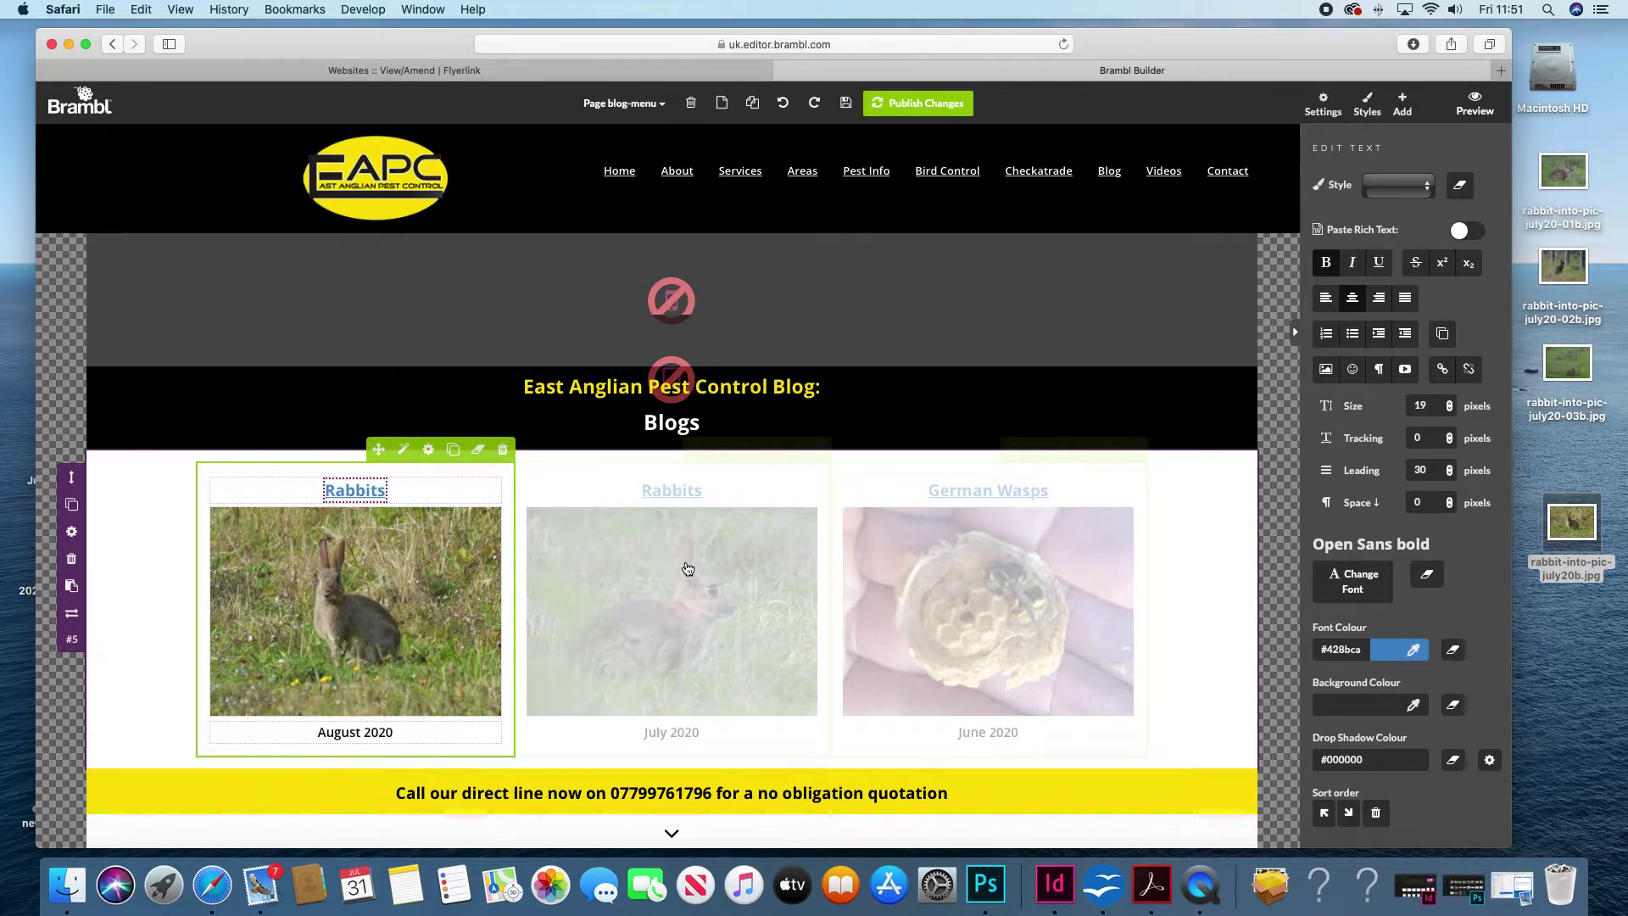
Close the Brambl editor, leave the page, and relaunch site editing from Flyerlink.
left_click(784, 71)
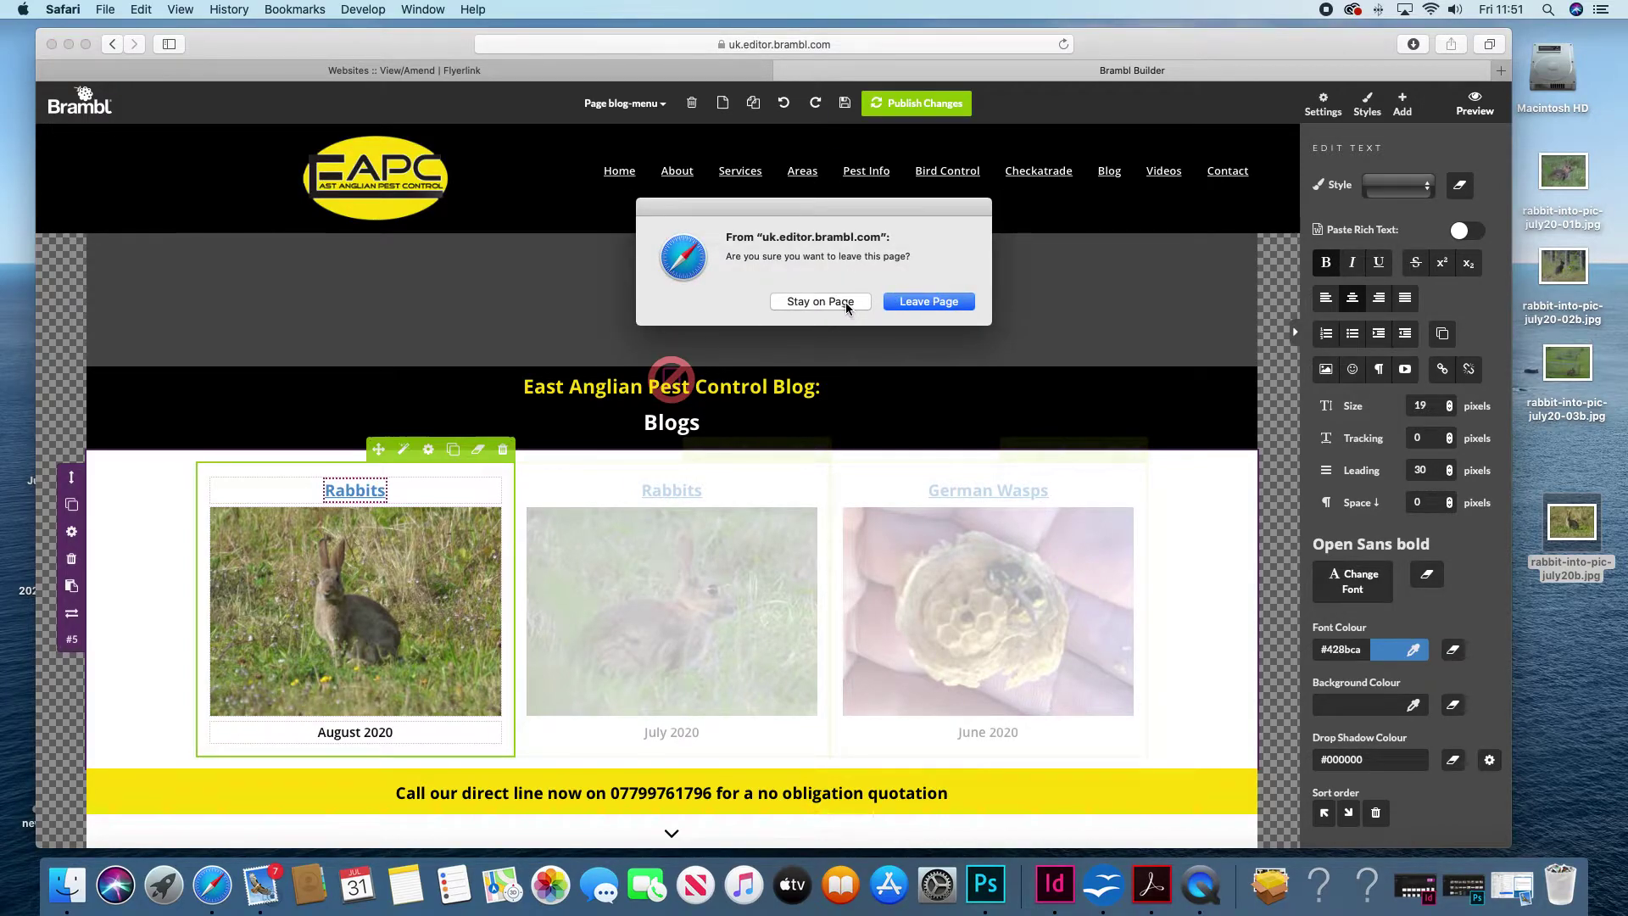
left_click(904, 303)
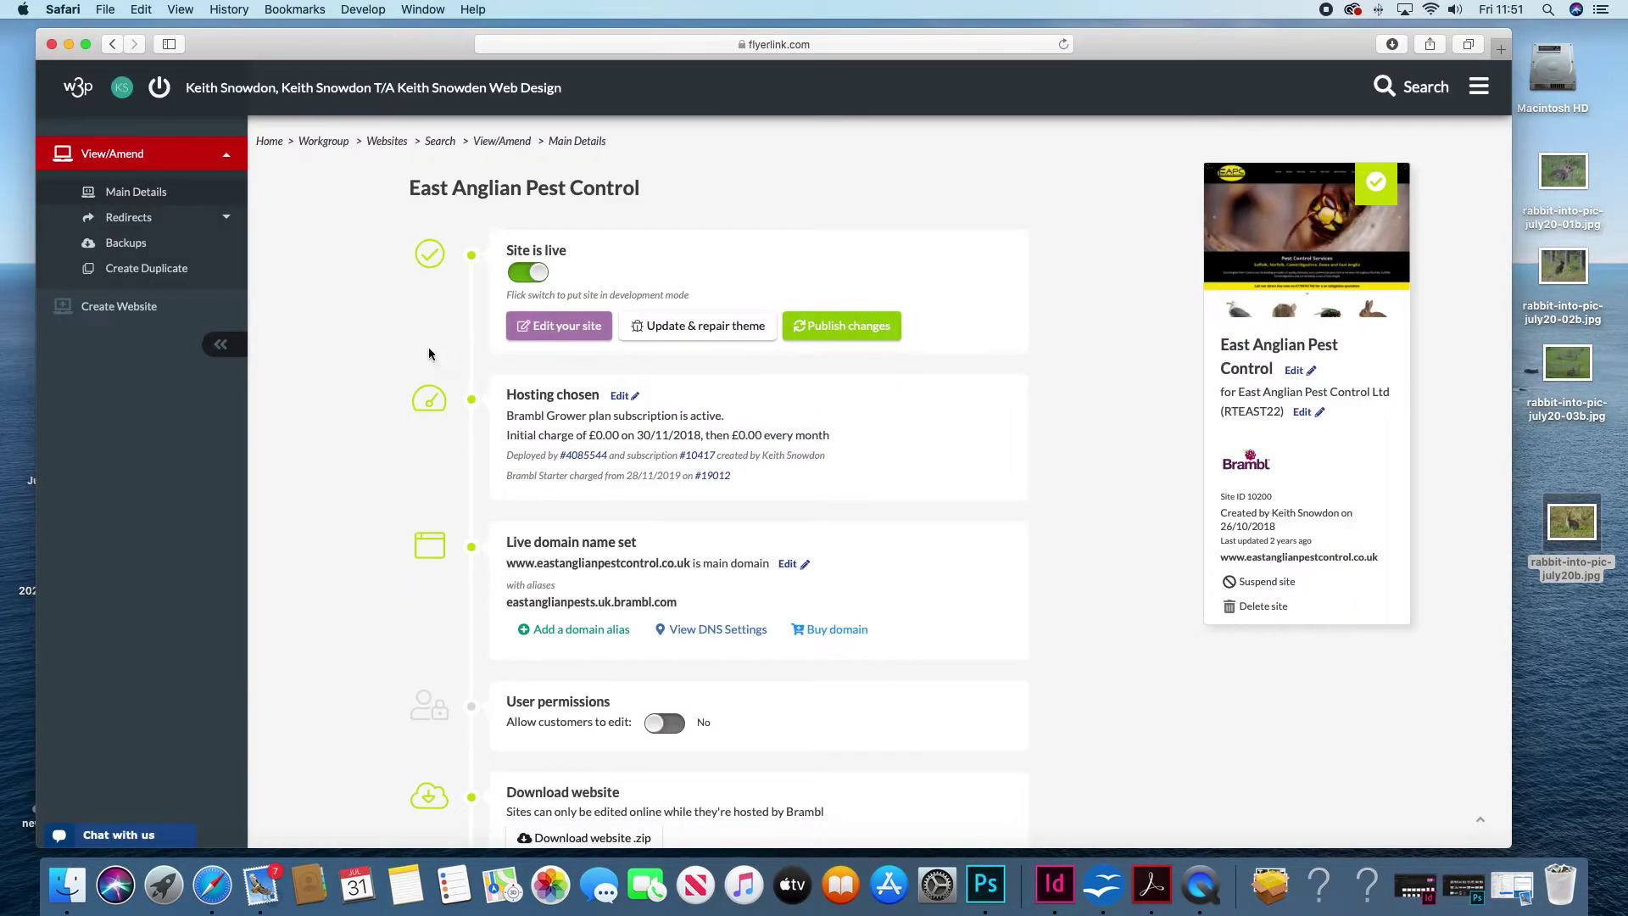
left_click(559, 331)
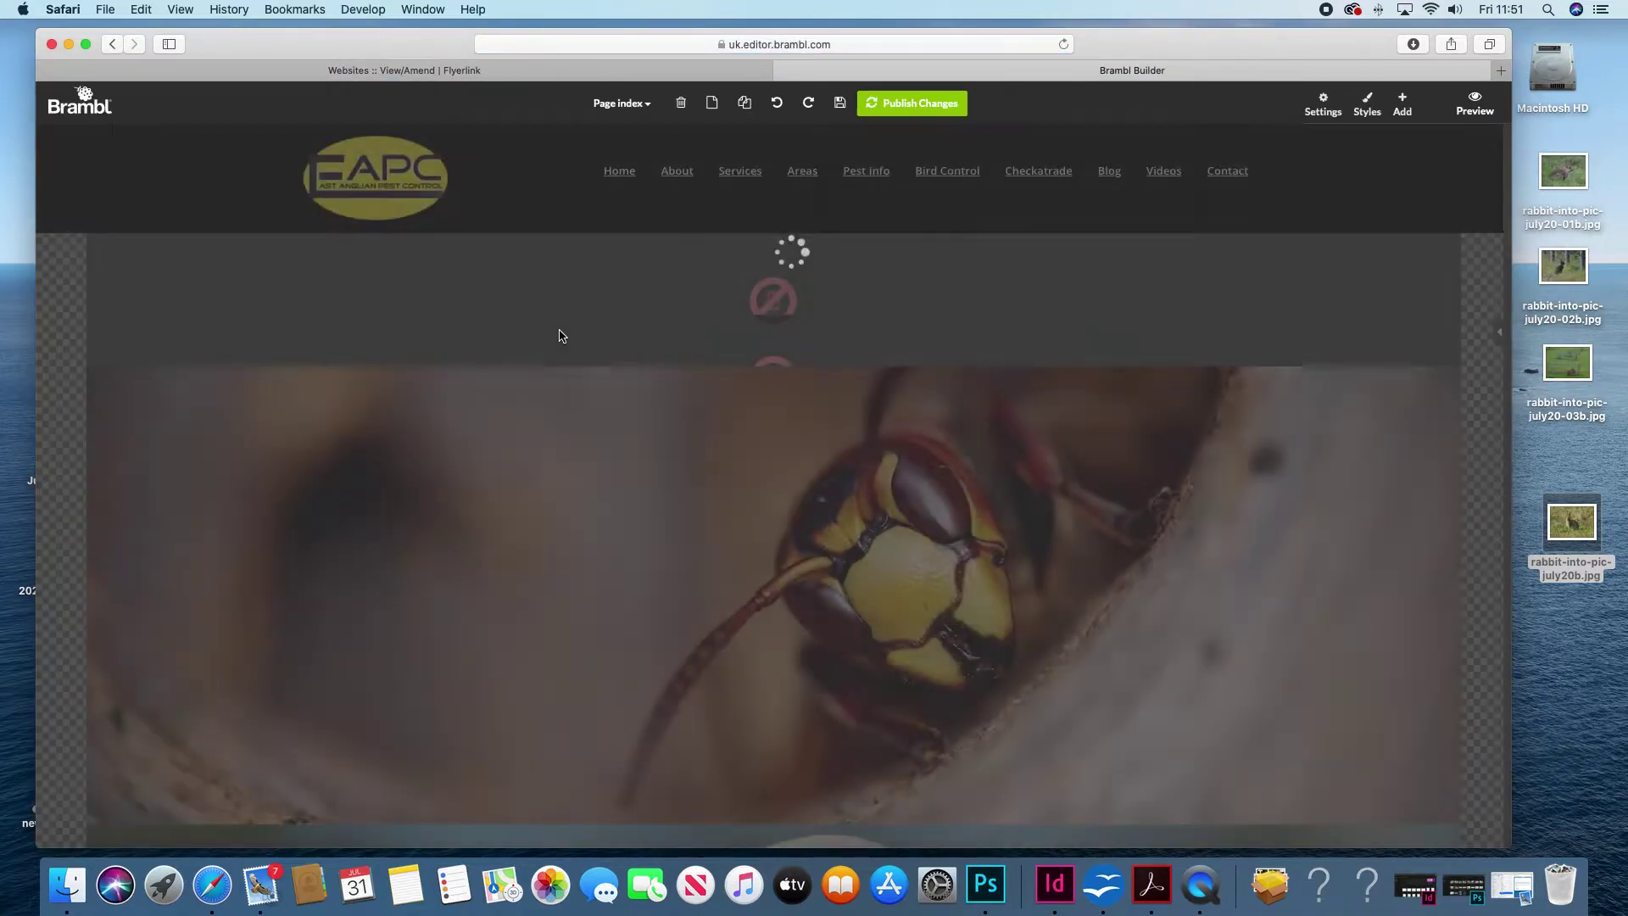
Scroll up and down the homepage to review its sections.
scroll(552, 483, "down", 7)
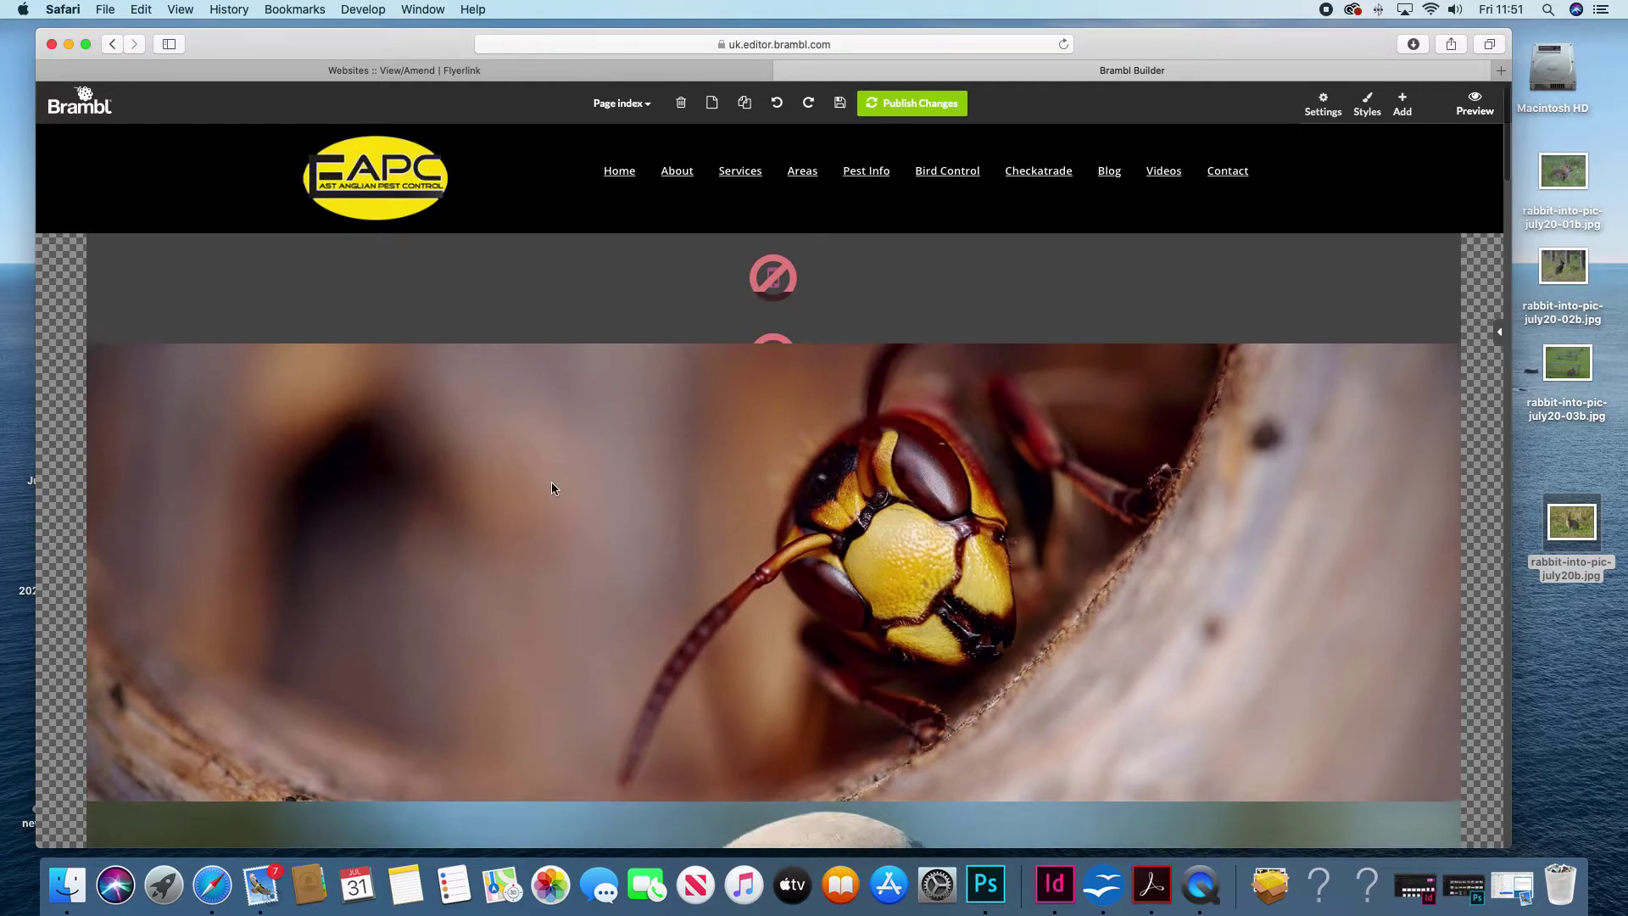
scroll(547, 489, "up", 3)
scroll(547, 489, "up", 5)
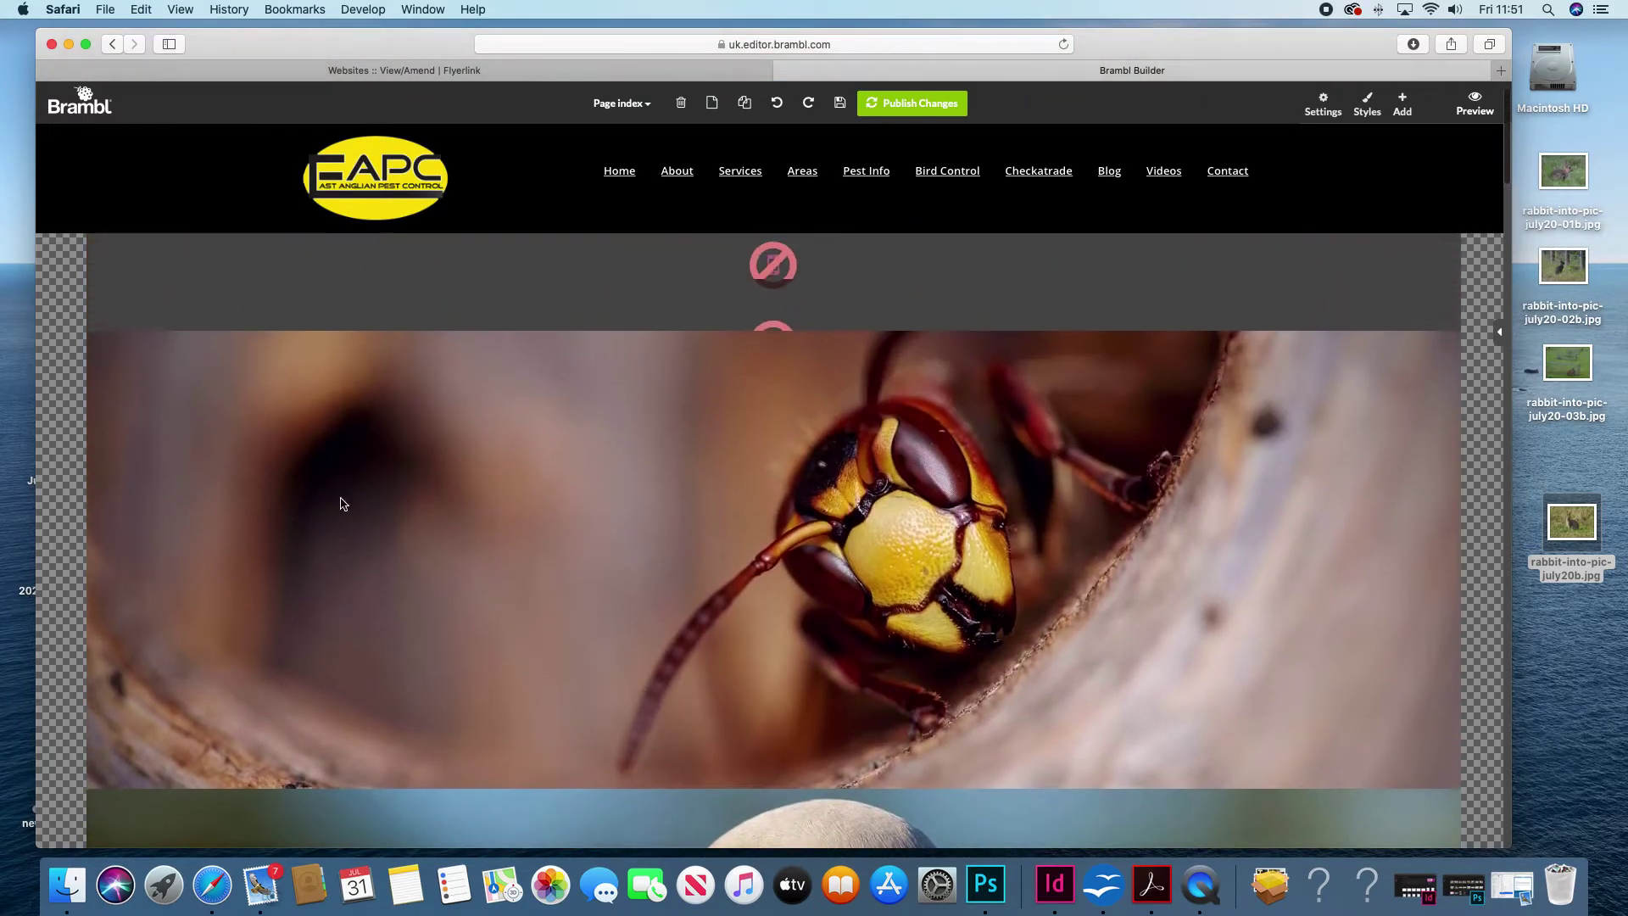
scroll(513, 460, "down", 15)
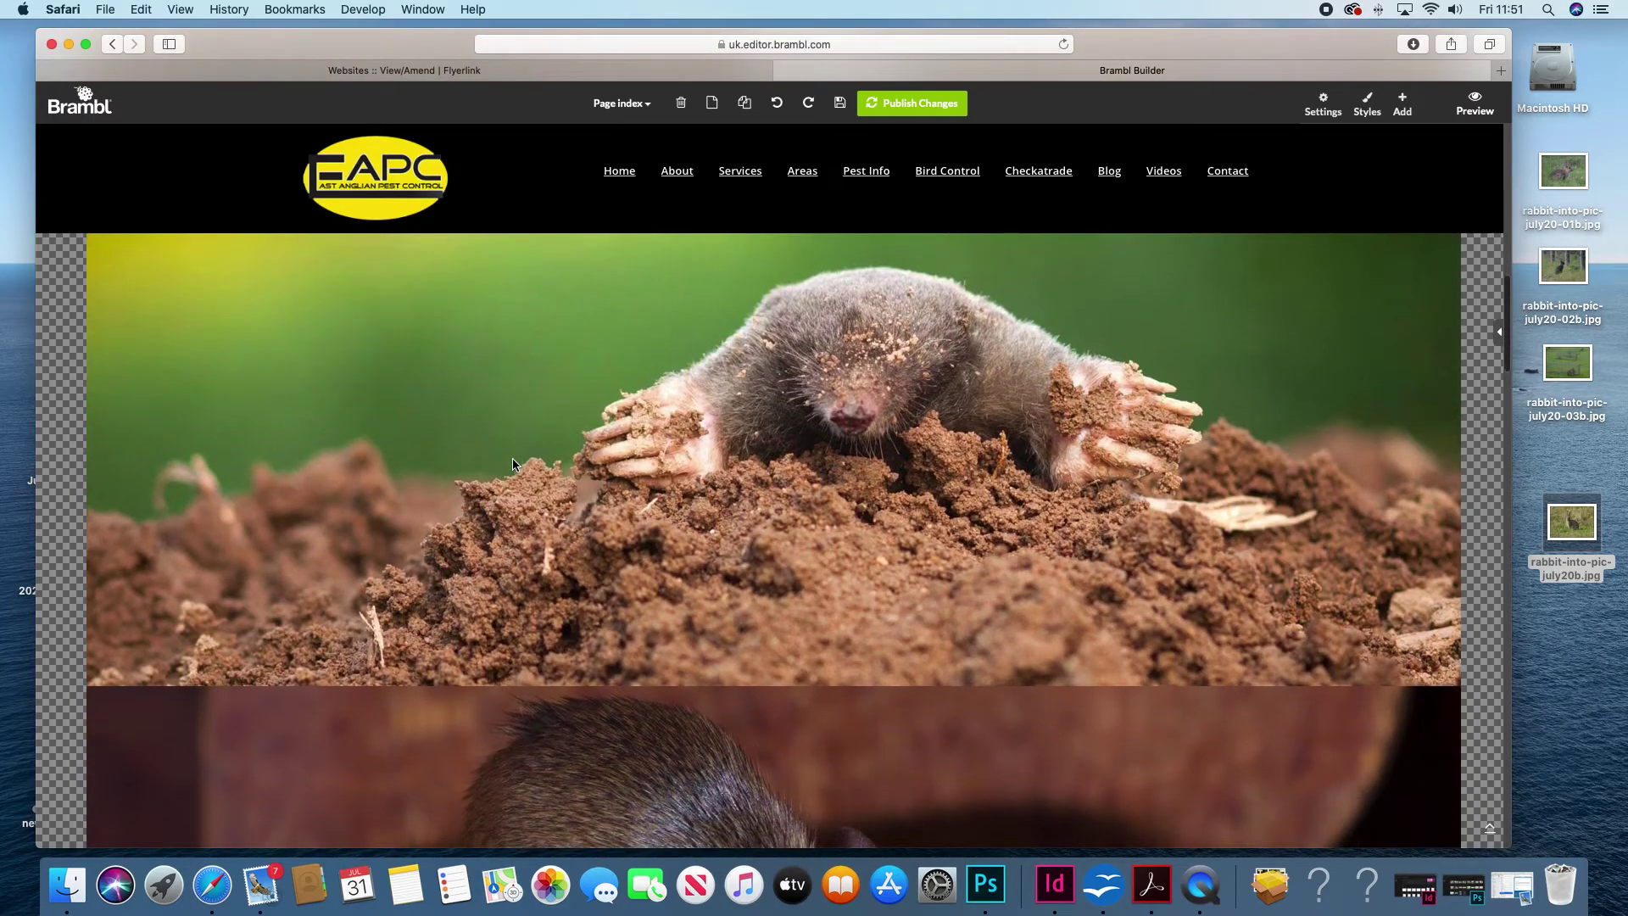
scroll(512, 463, "down", 5)
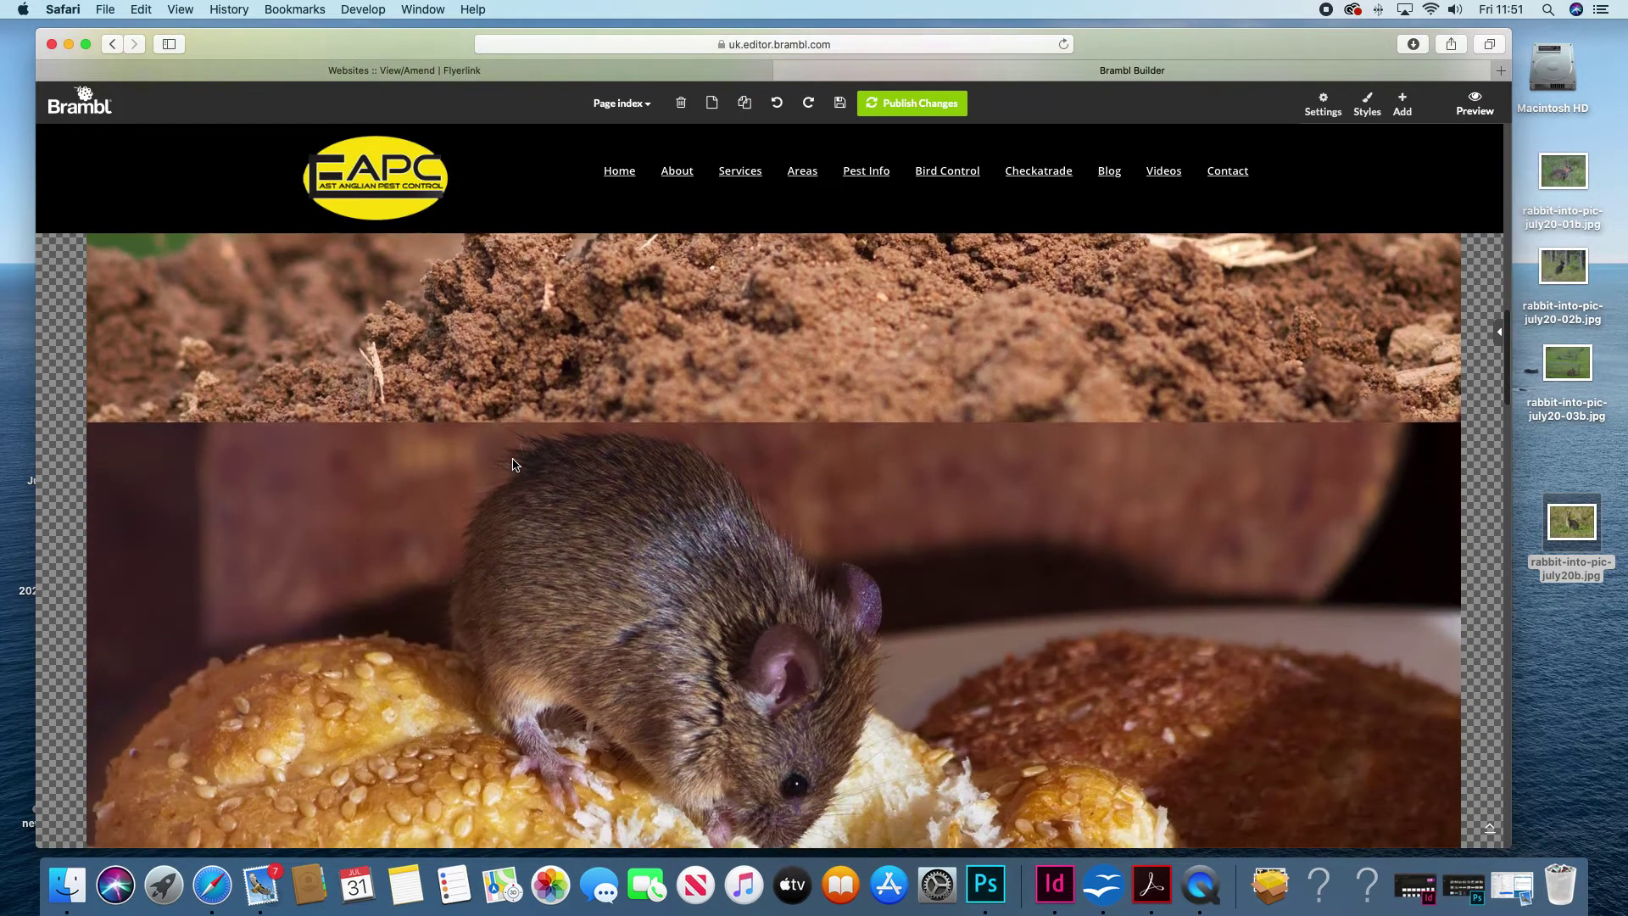
scroll(512, 464, "down", 15)
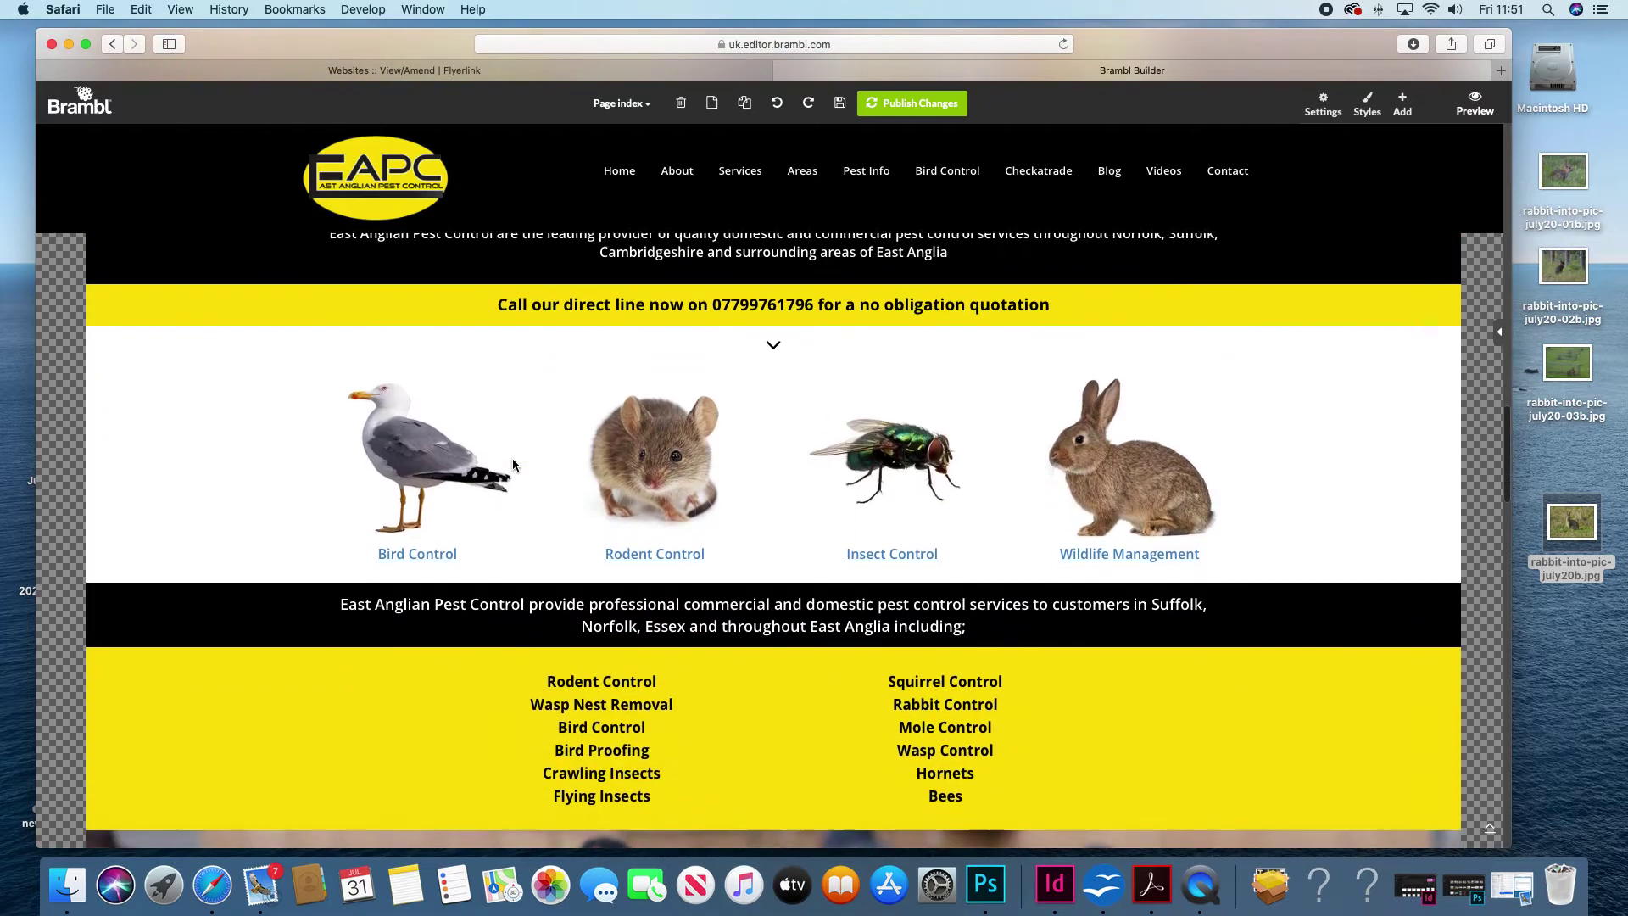
scroll(514, 466, "up", 5)
Inspect the Pest Control Services heading, counties subtitle, paragraph, call banner and mouse image.
left_click(588, 517)
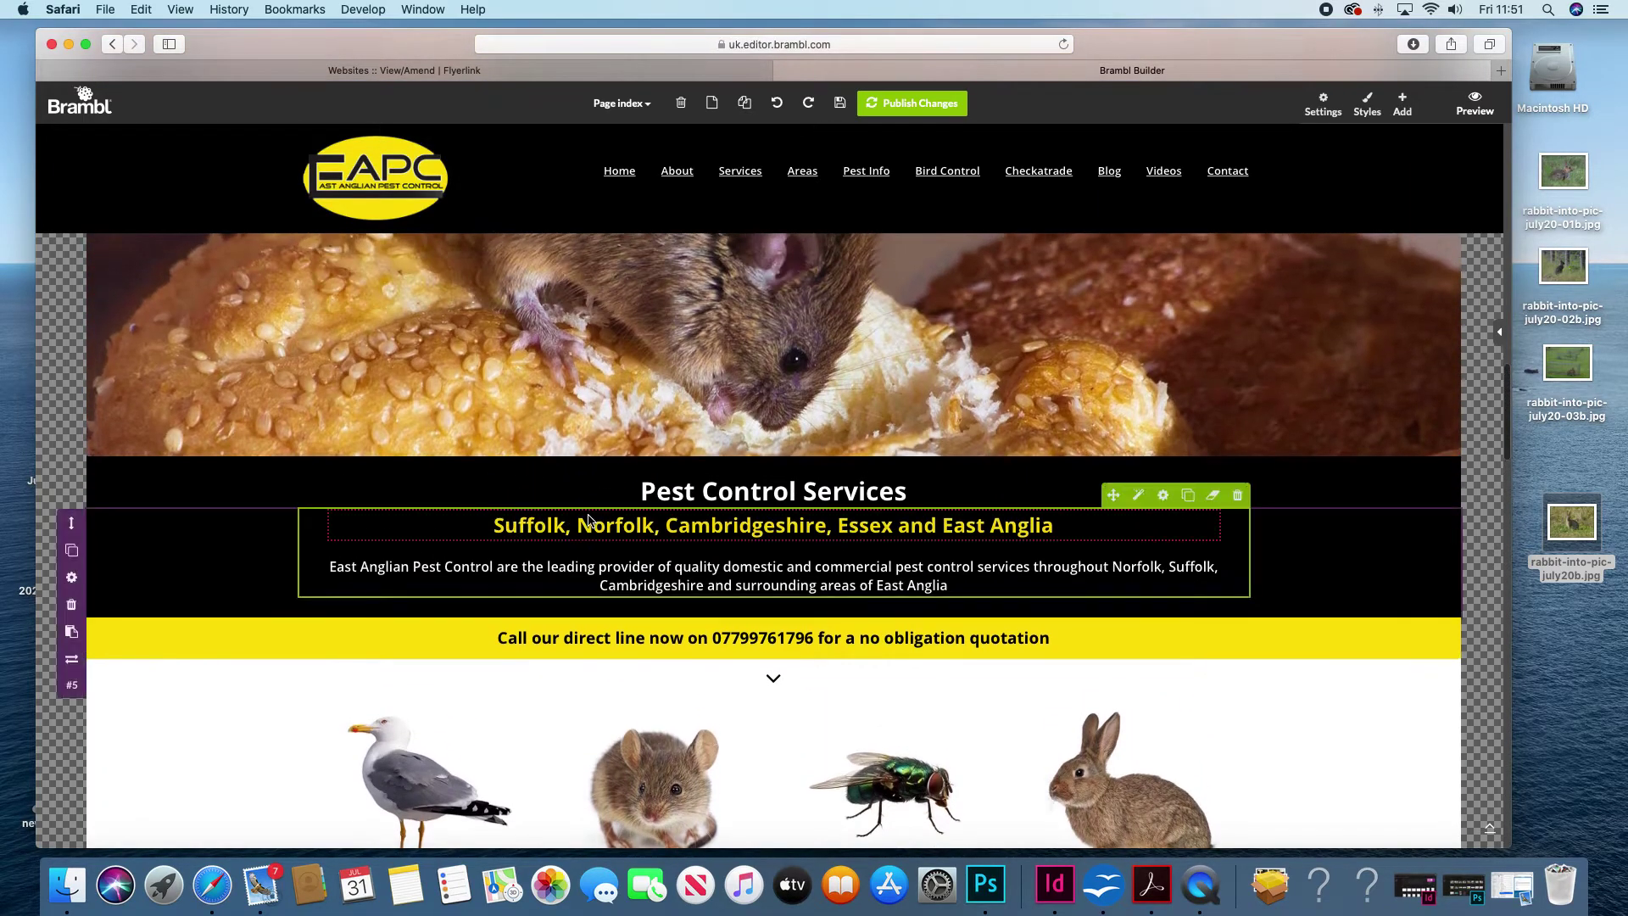
scroll(587, 520, "down", 5)
scroll(587, 514, "up", 4)
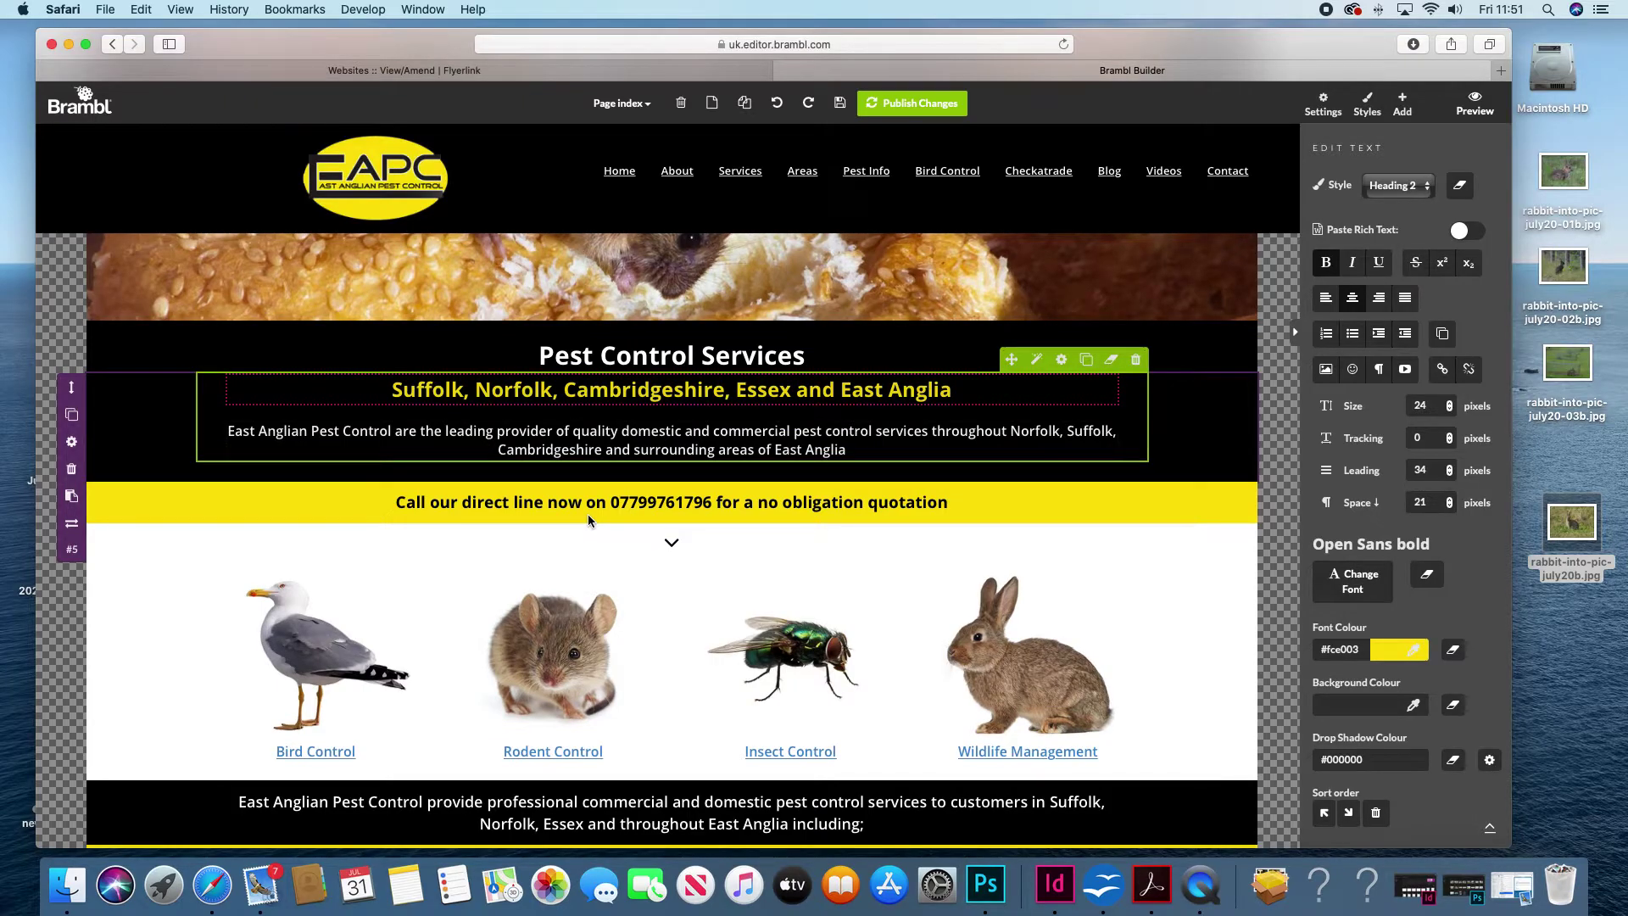
left_click(610, 358)
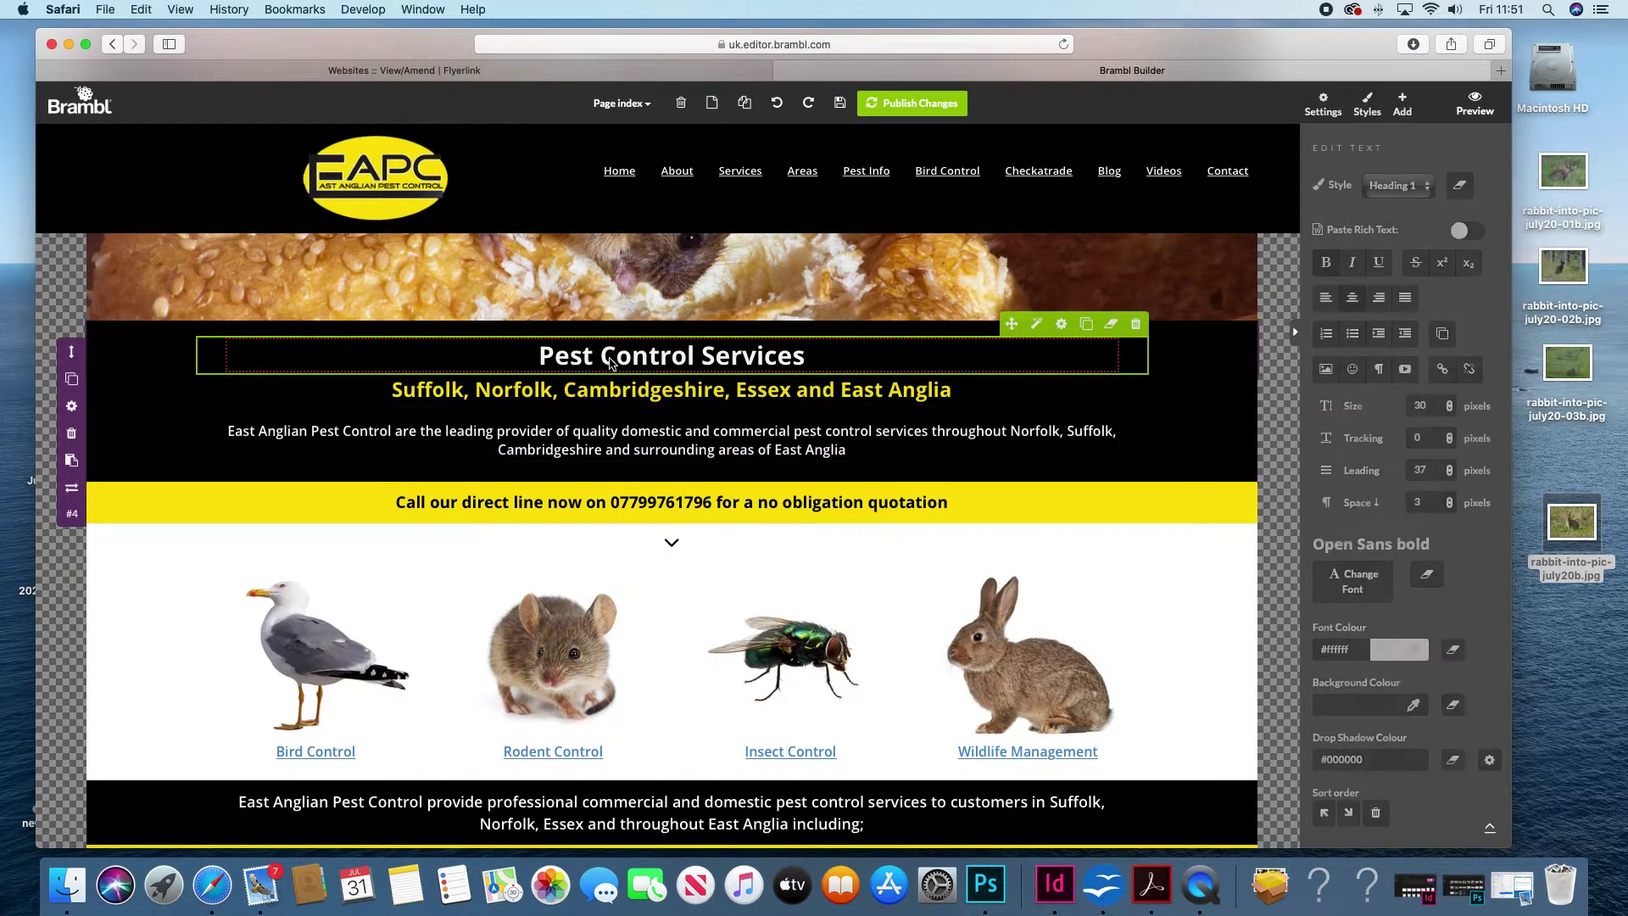
left_click(581, 406)
triple_click(602, 384)
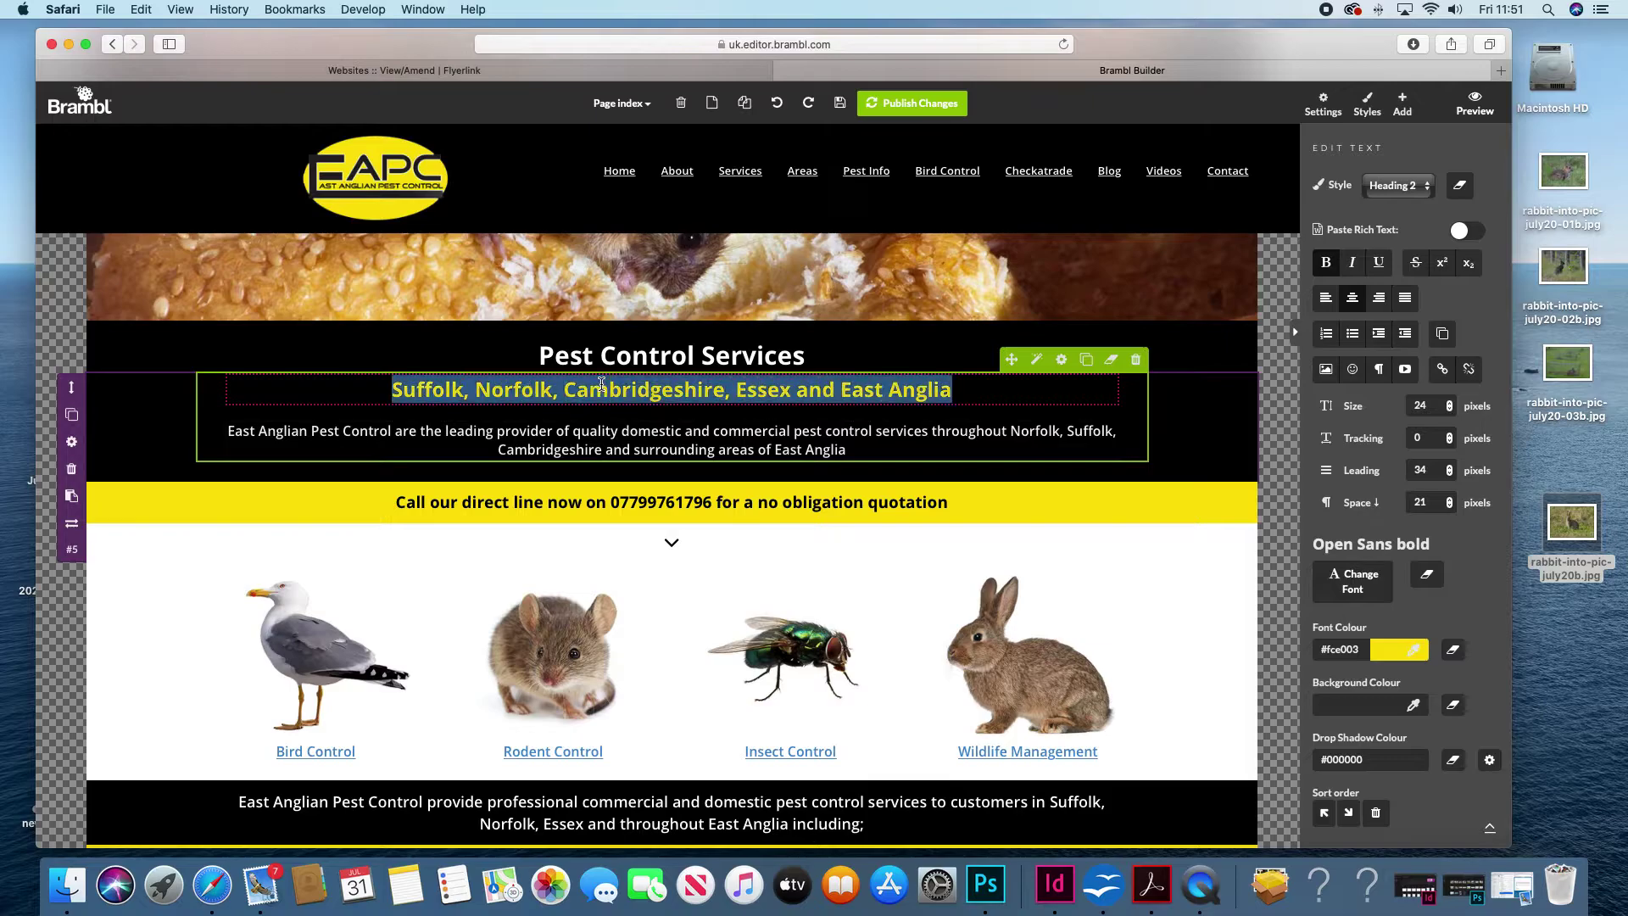
triple_click(555, 443)
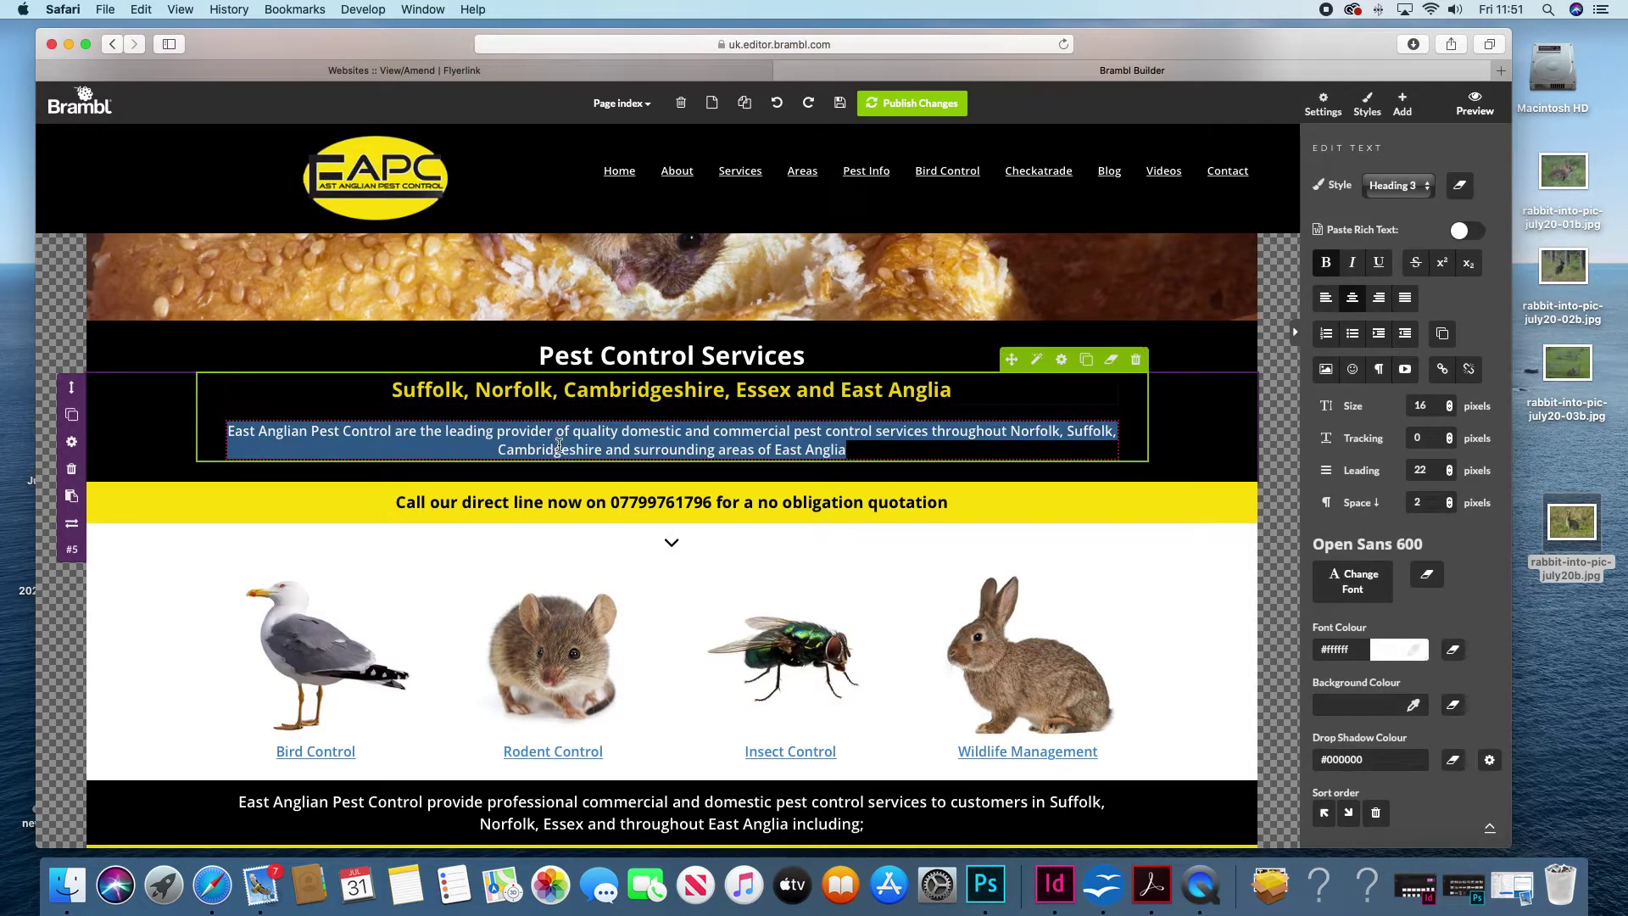
left_click(628, 507)
scroll(629, 506, "down", 3)
left_click(570, 522)
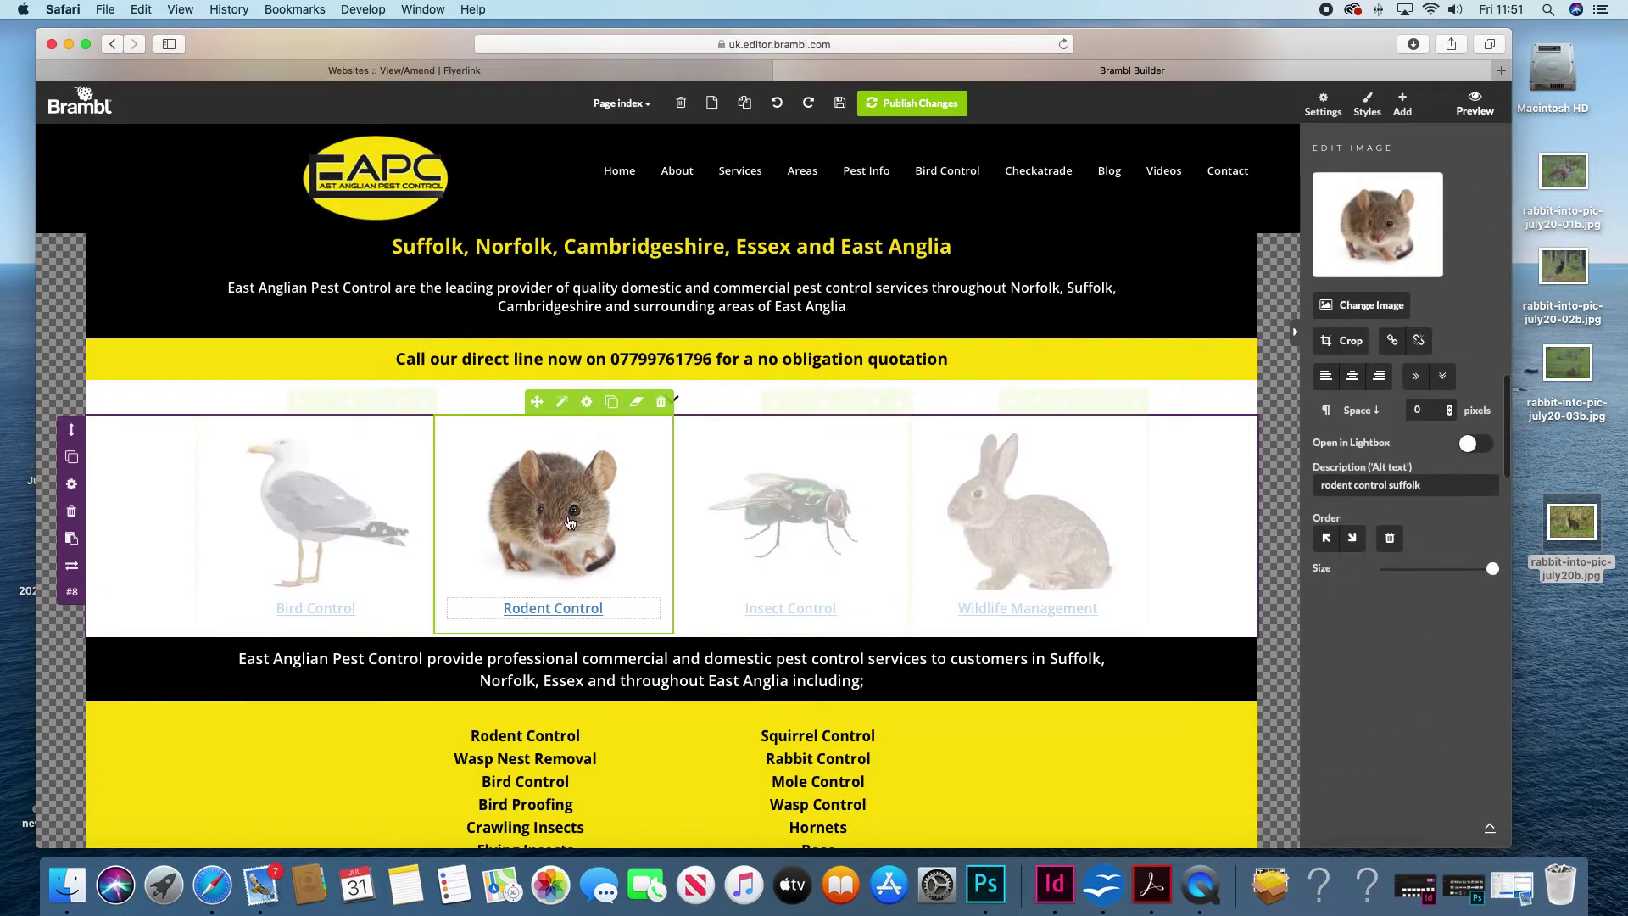
Inspect the Bird and Mole list entries, commercial contact paragraph and reliable-service banner.
scroll(444, 622, "down", 3)
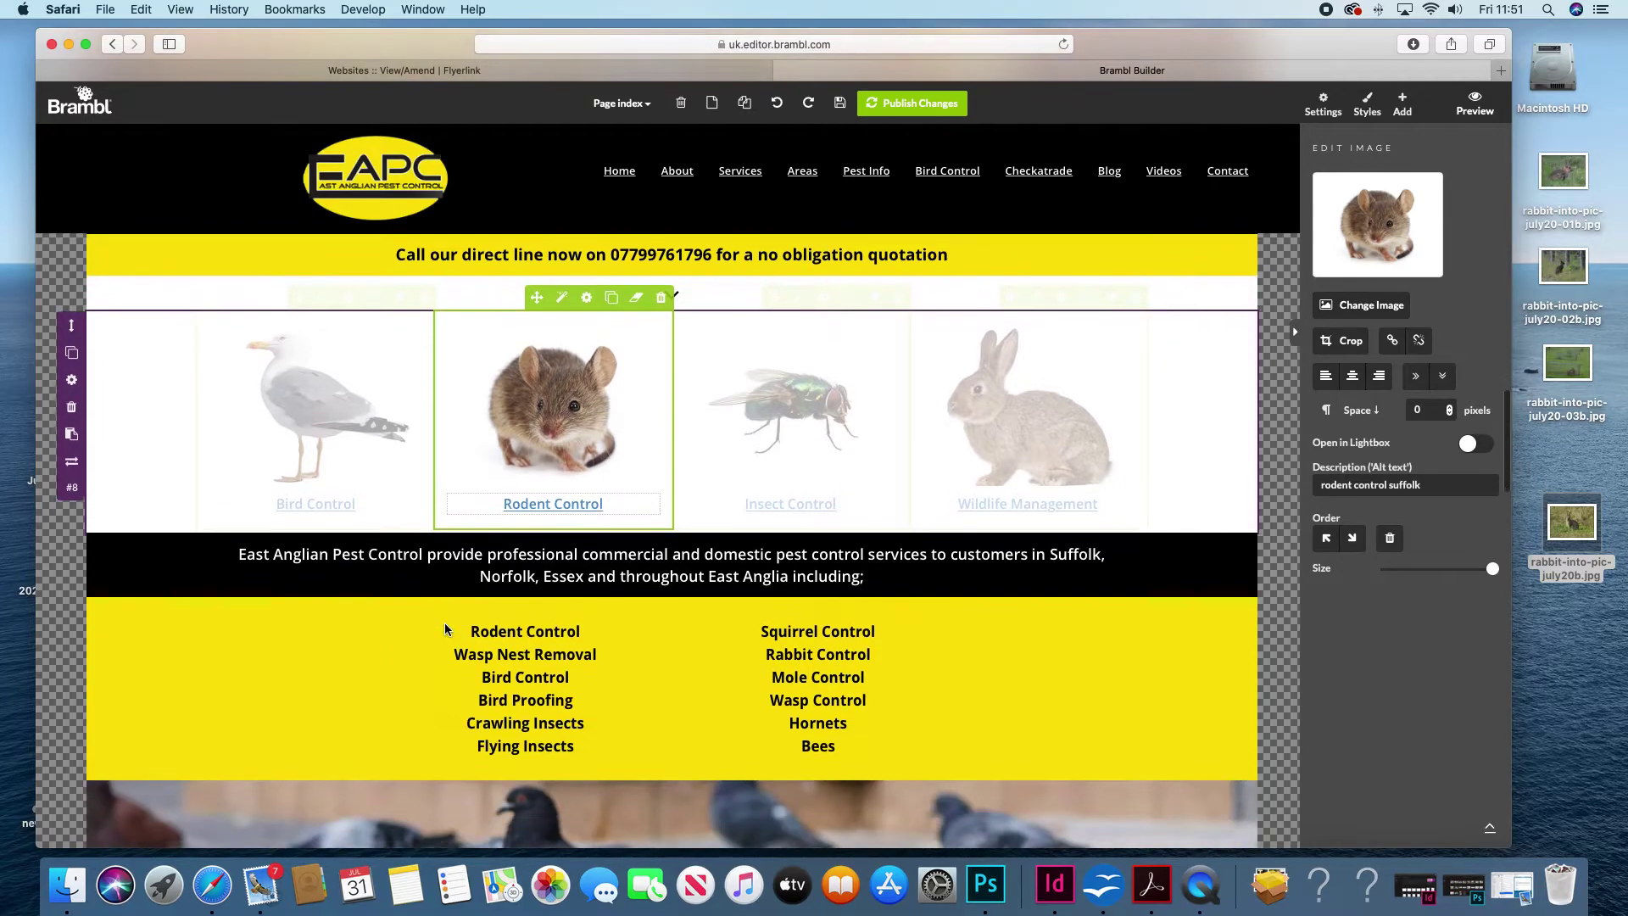
double_click(504, 637)
double_click(789, 638)
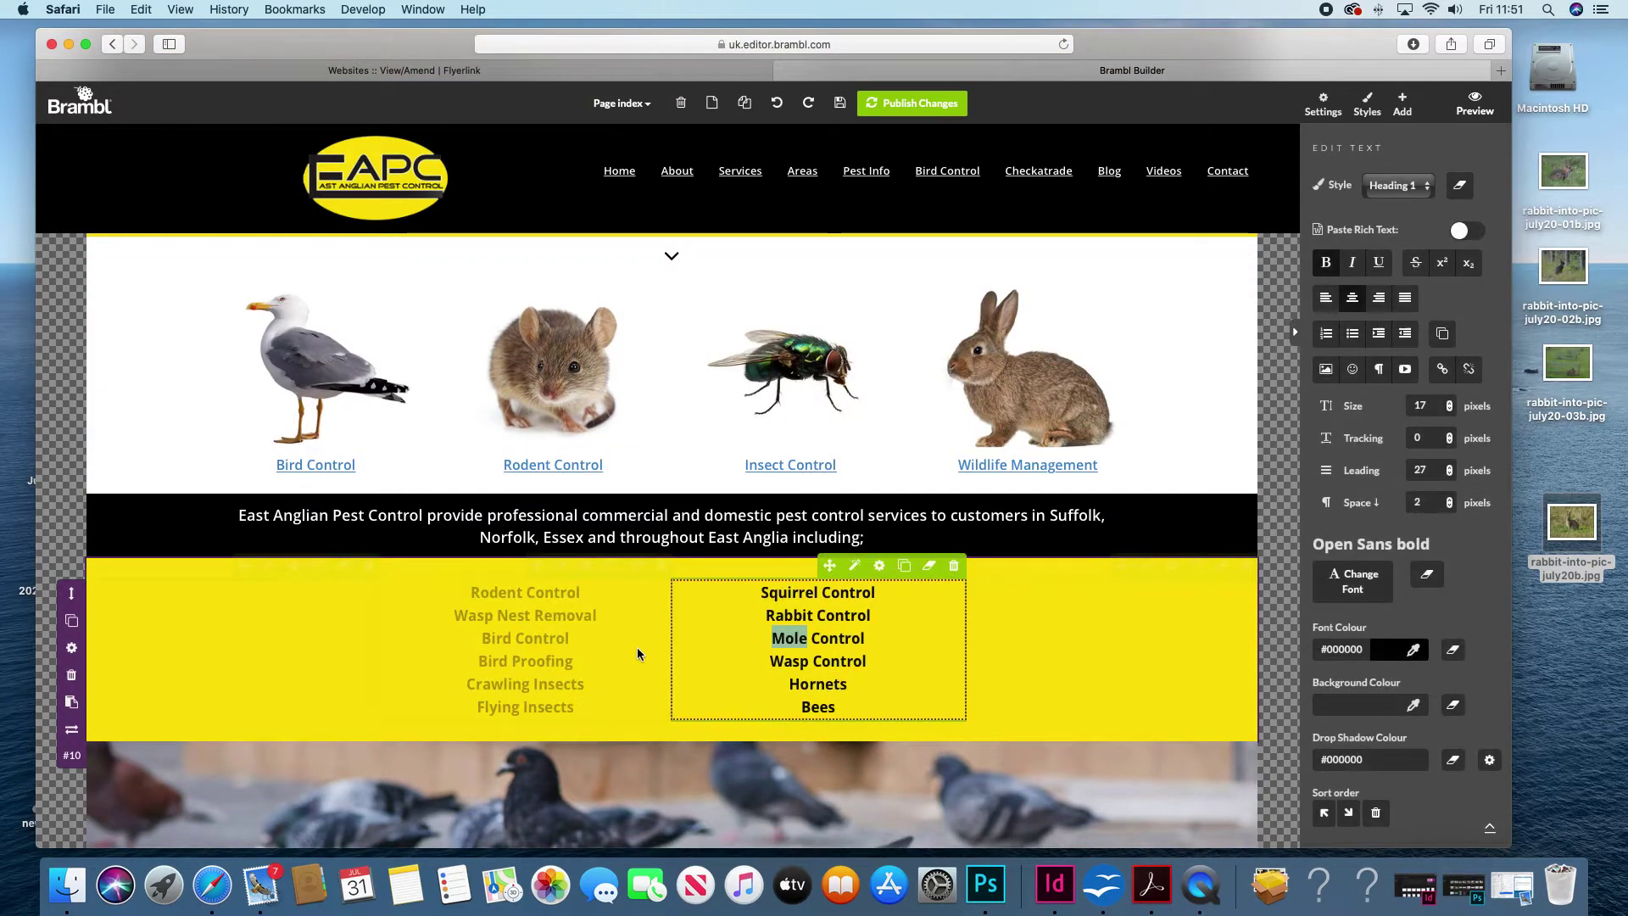
scroll(638, 652, "down", 3)
scroll(638, 653, "down", 5)
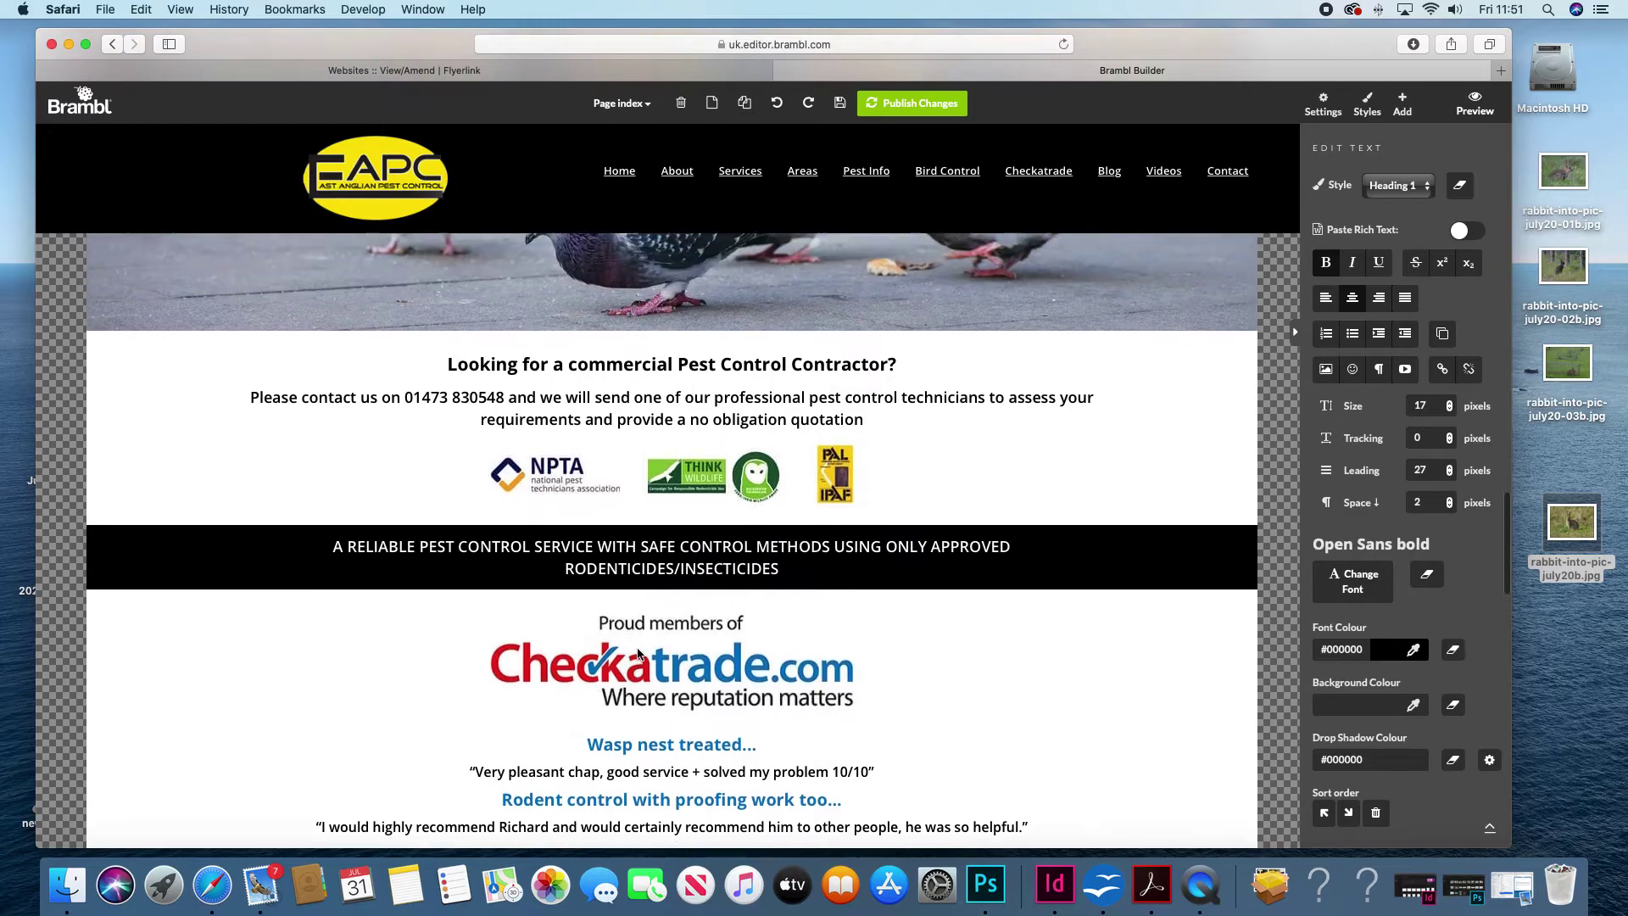
scroll(637, 651, "up", 1)
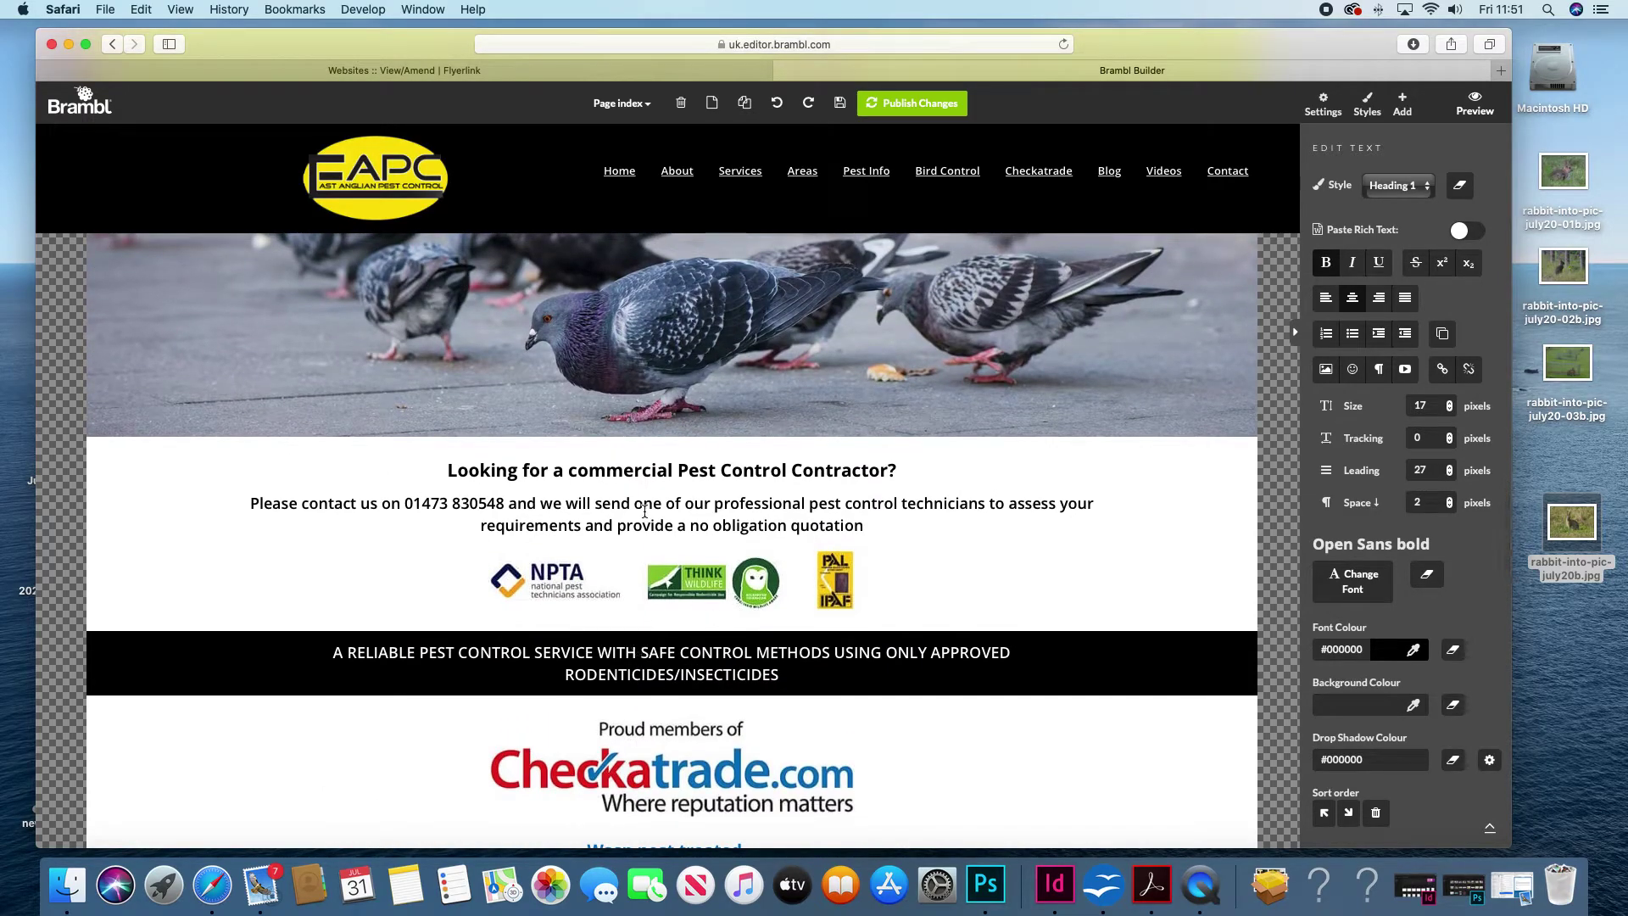
double_click(596, 525)
left_click(567, 665)
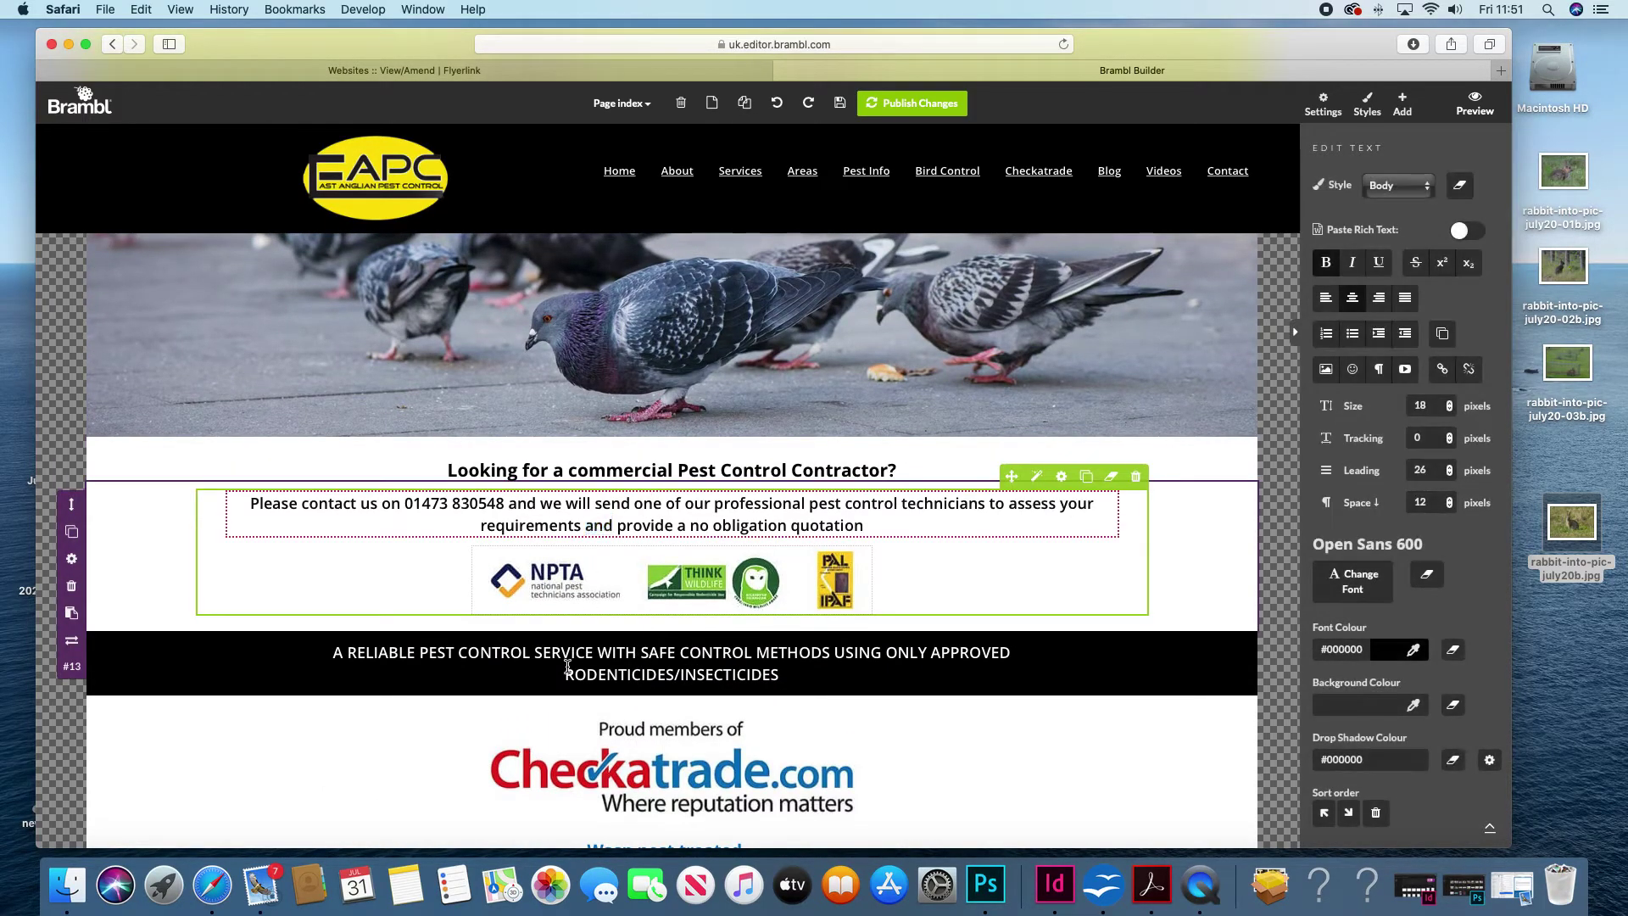
scroll(567, 664, "down", 3)
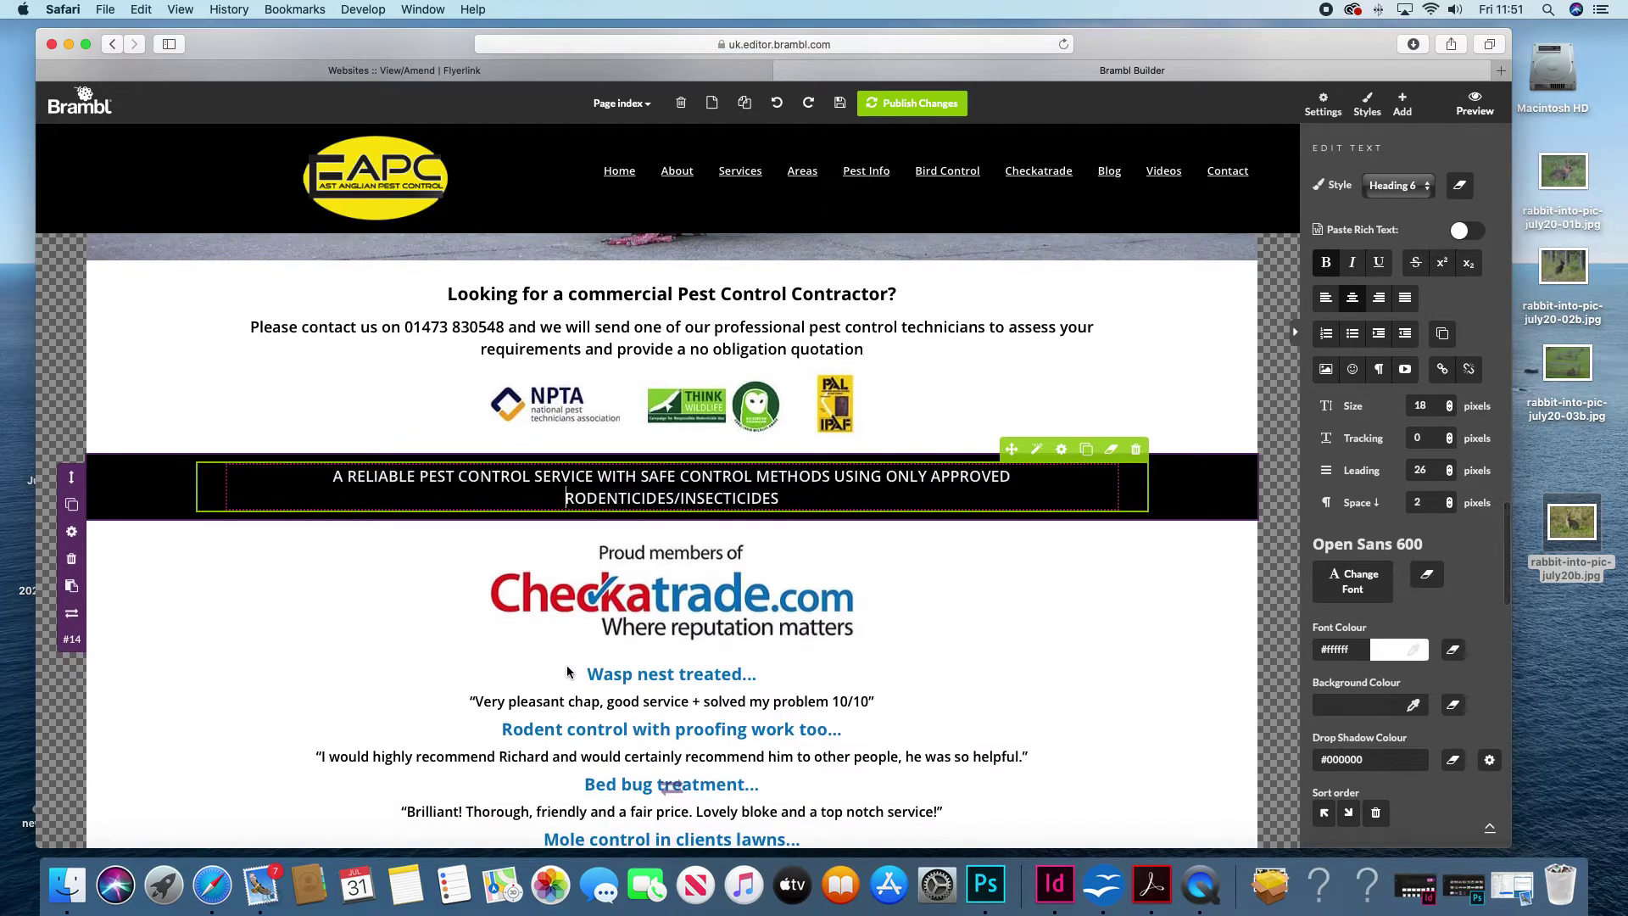
left_click(622, 103)
scroll(621, 251, "down", 3)
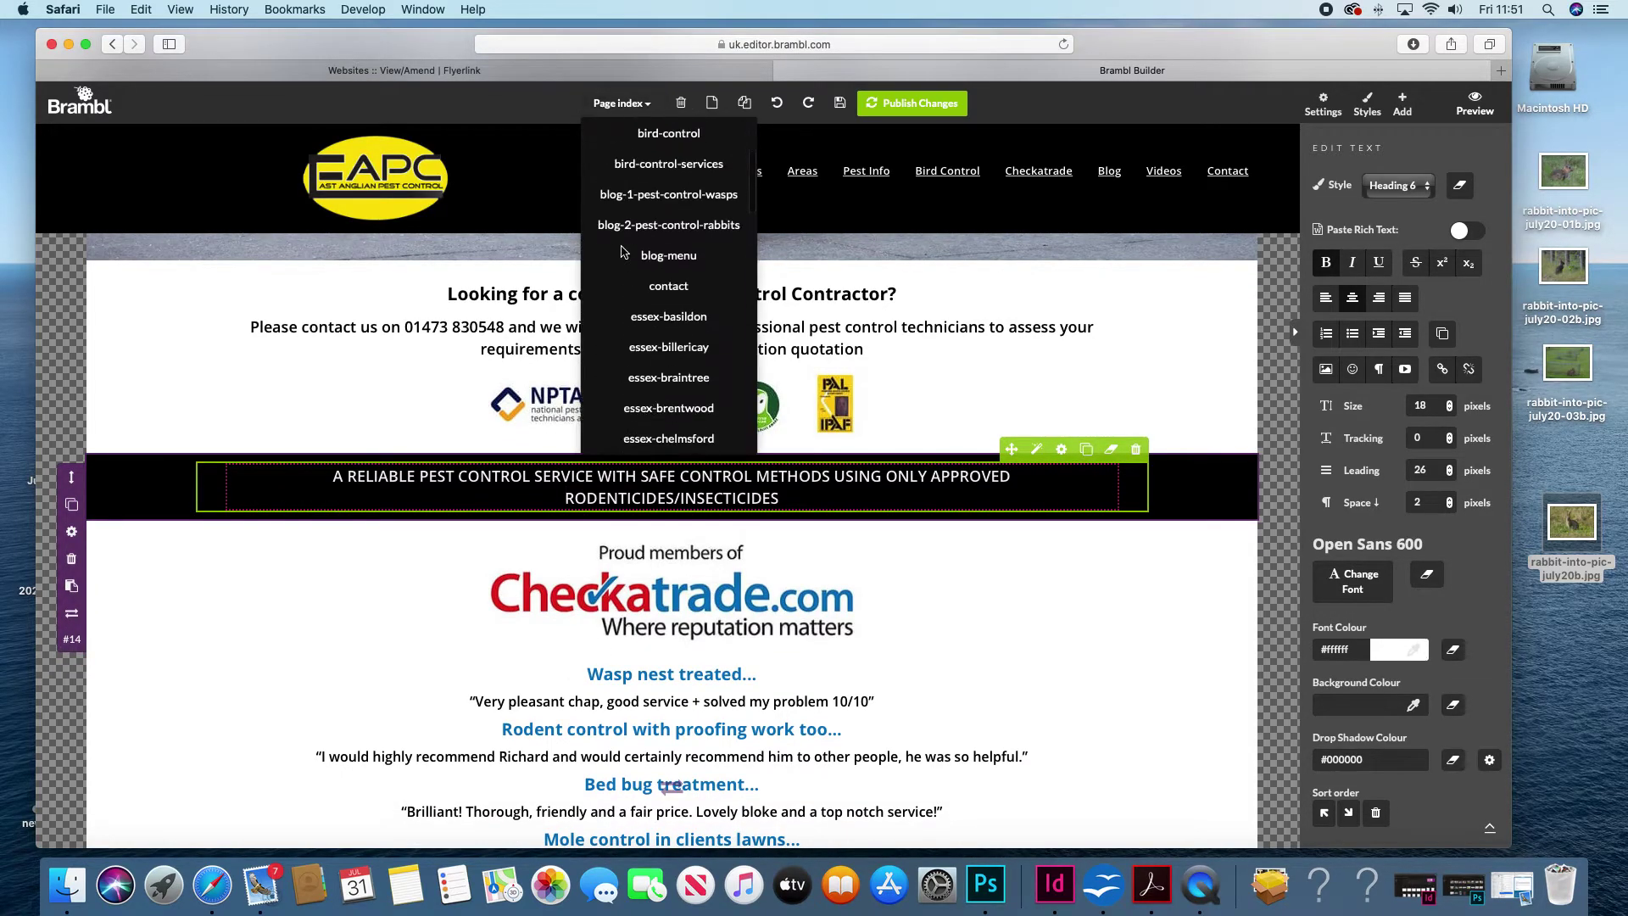
scroll(621, 251, "down", 5)
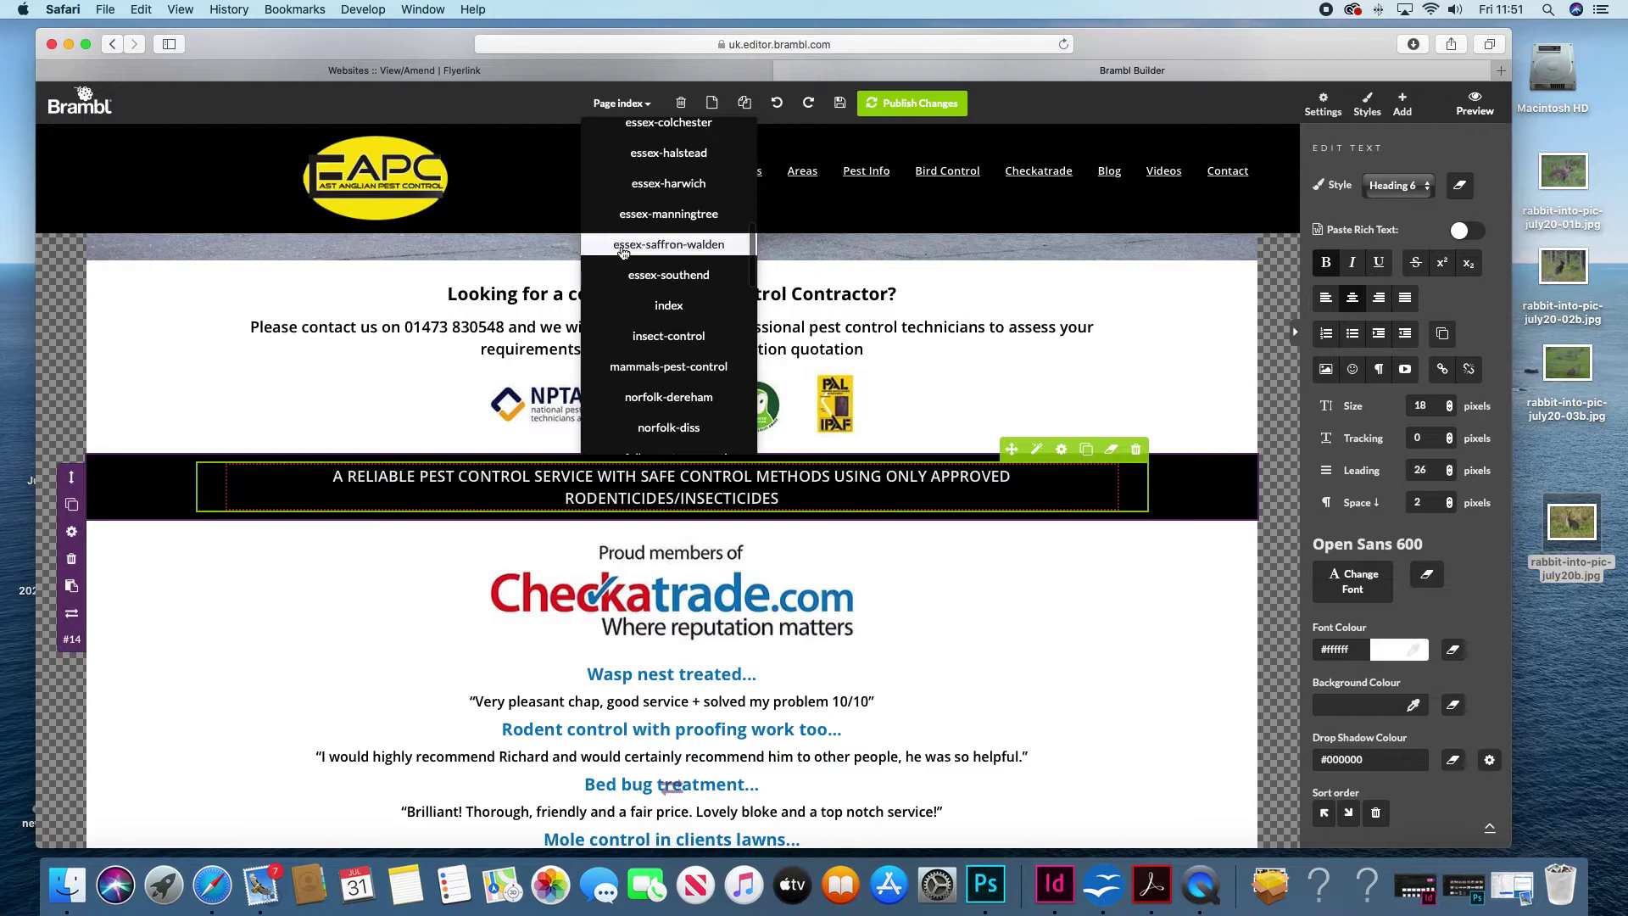
scroll(622, 251, "down", 6)
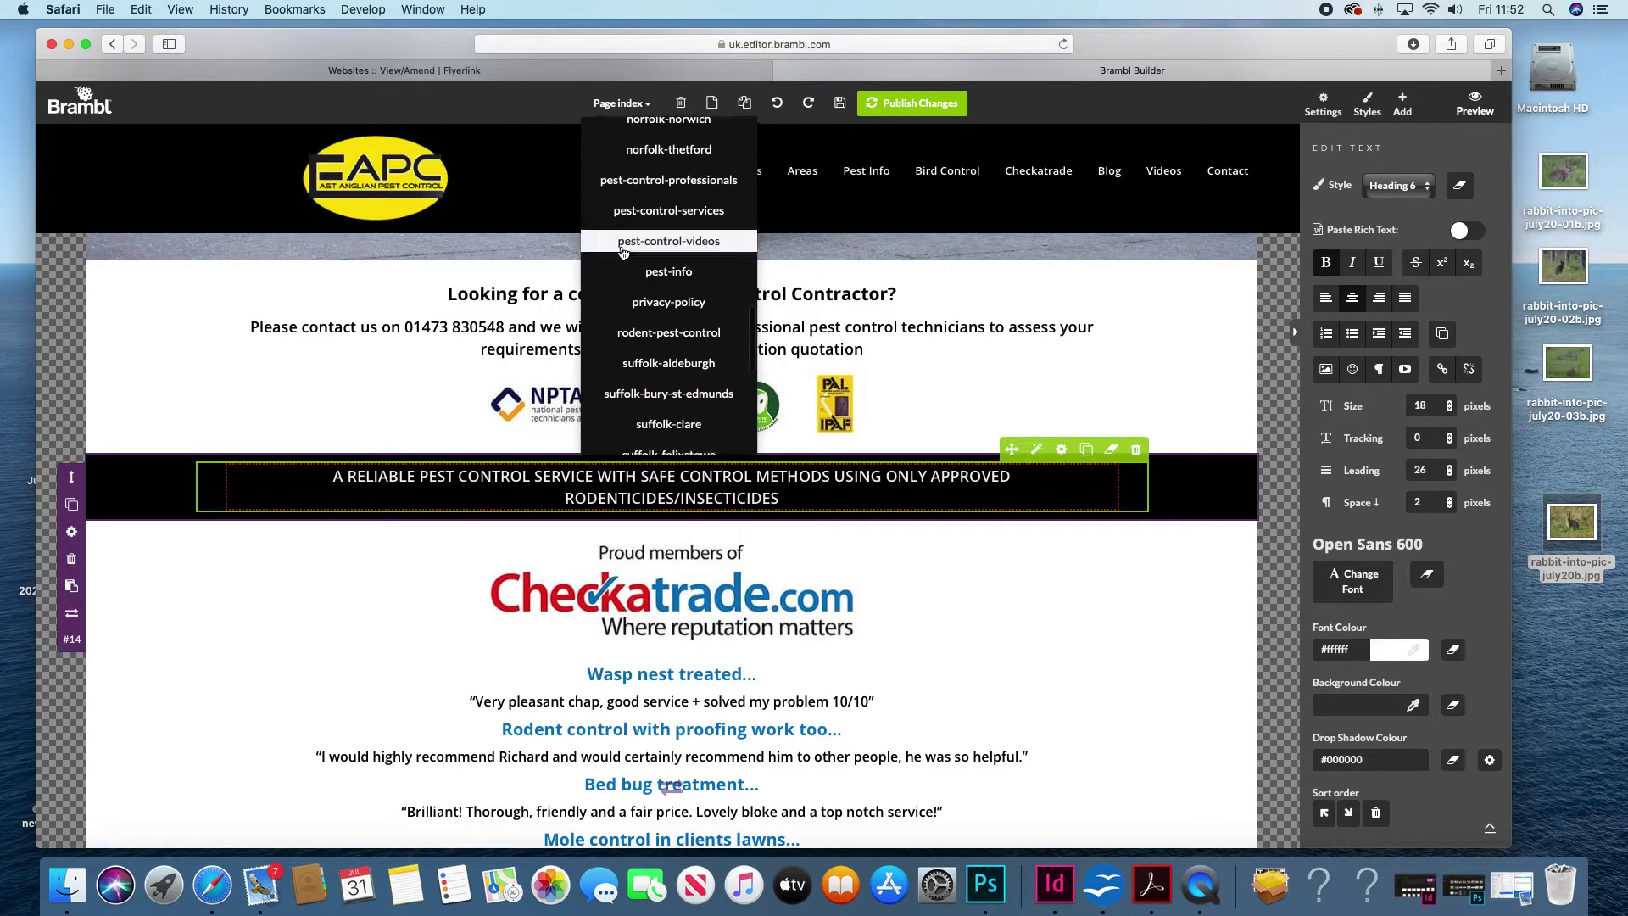
scroll(621, 250, "down", 6)
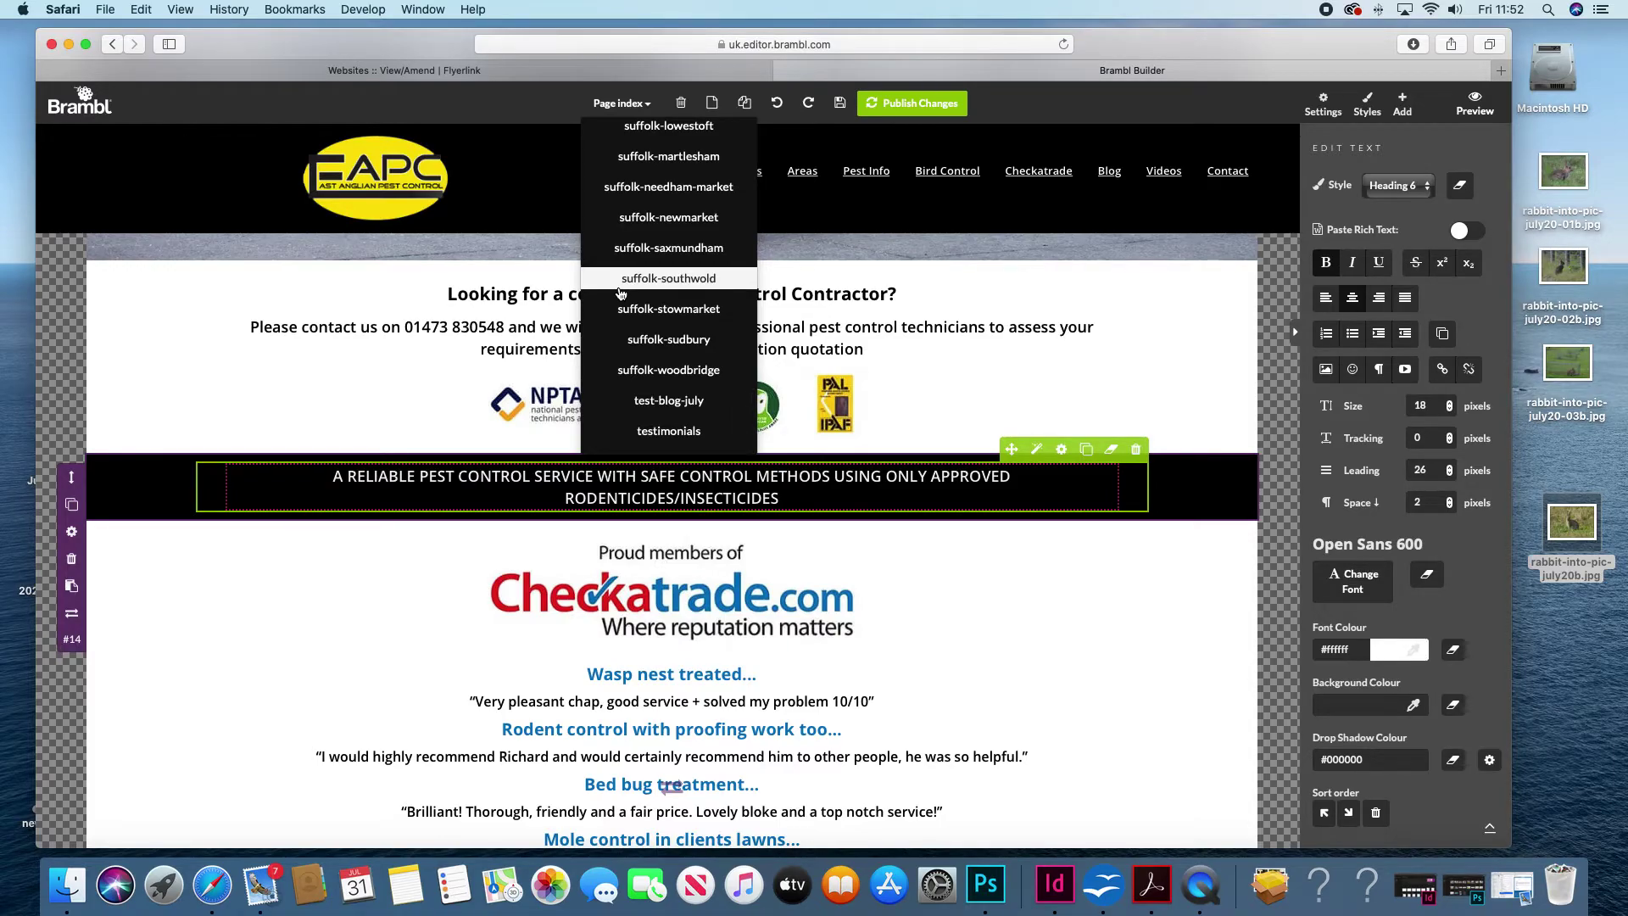
scroll(632, 322, "up", 10)
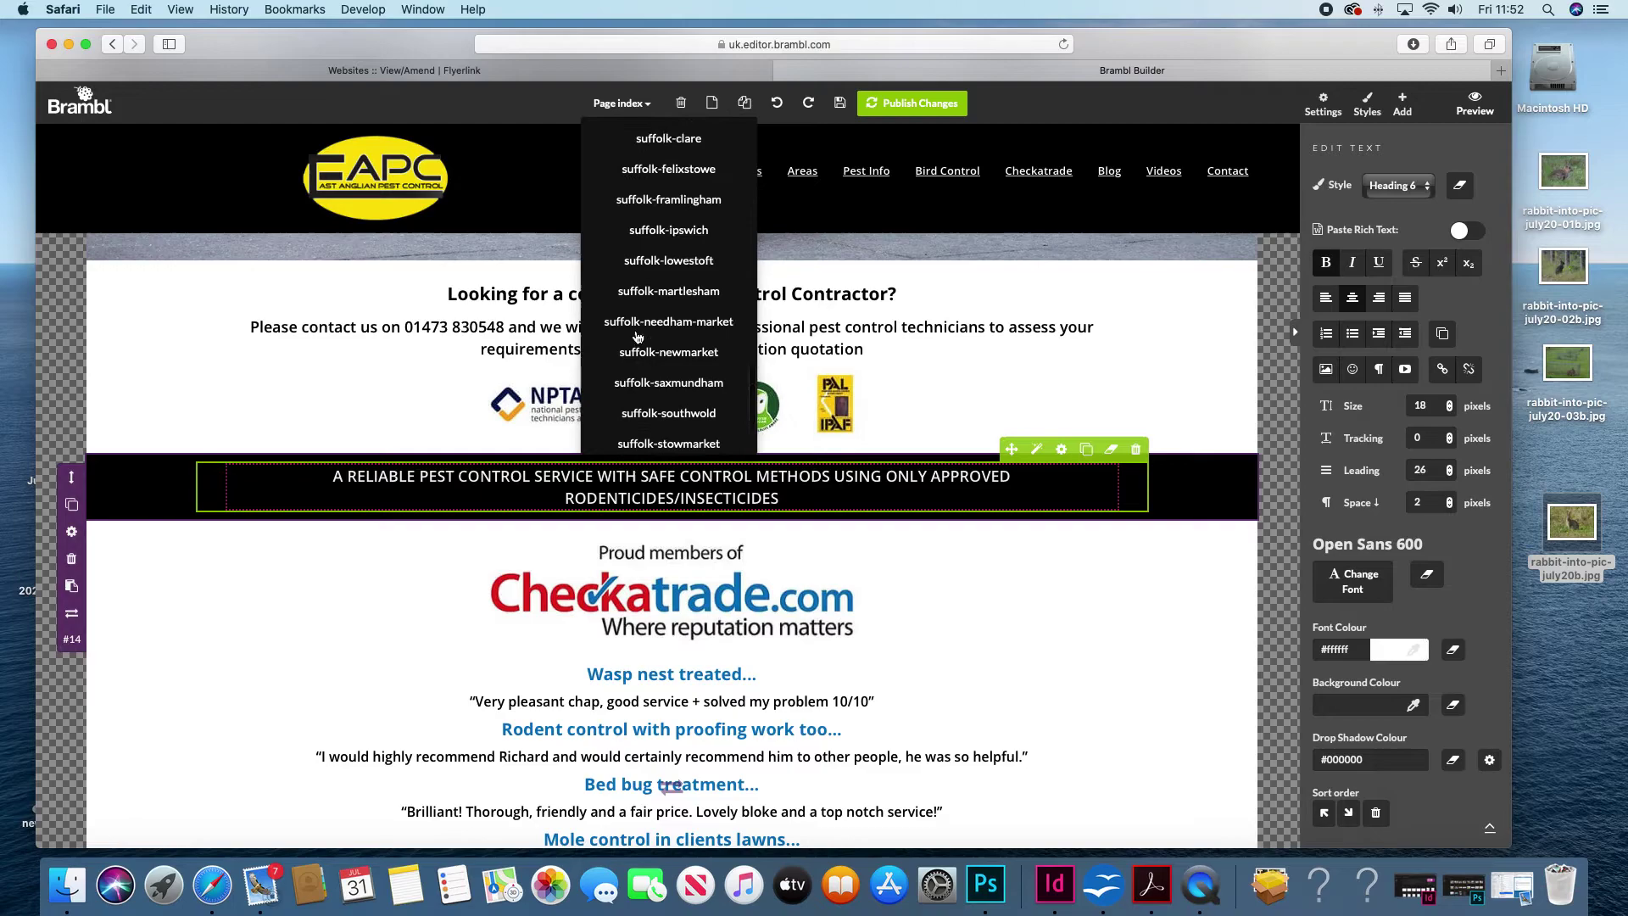
scroll(637, 336, "up", 10)
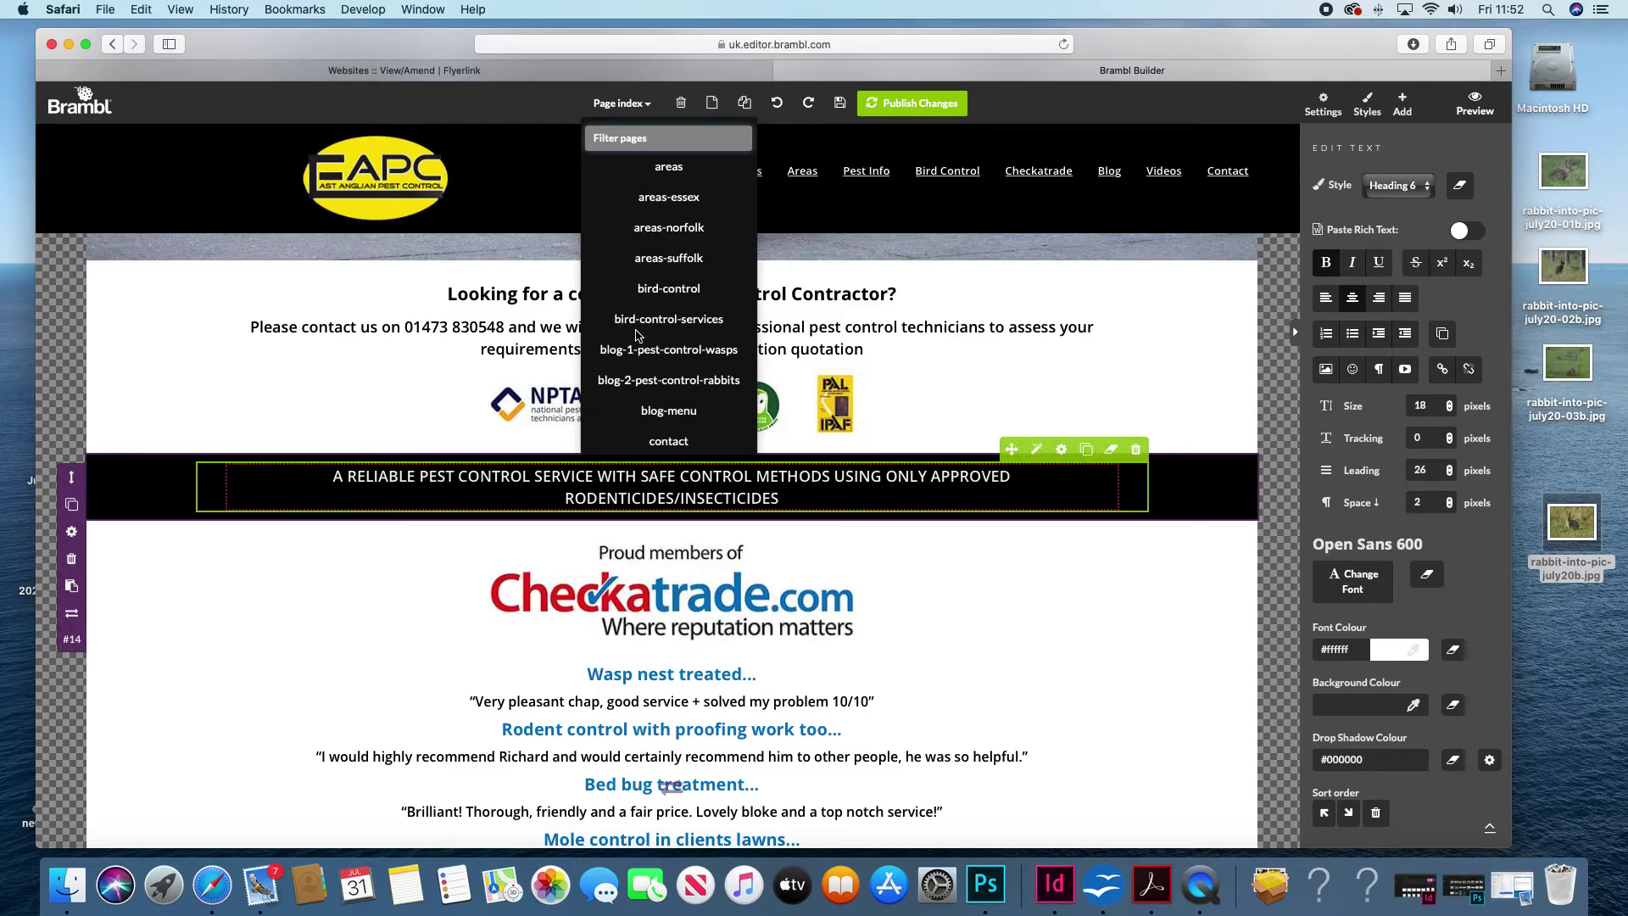
Switch to the bird-control page, discarding the homepage's unsaved work.
left_click(662, 298)
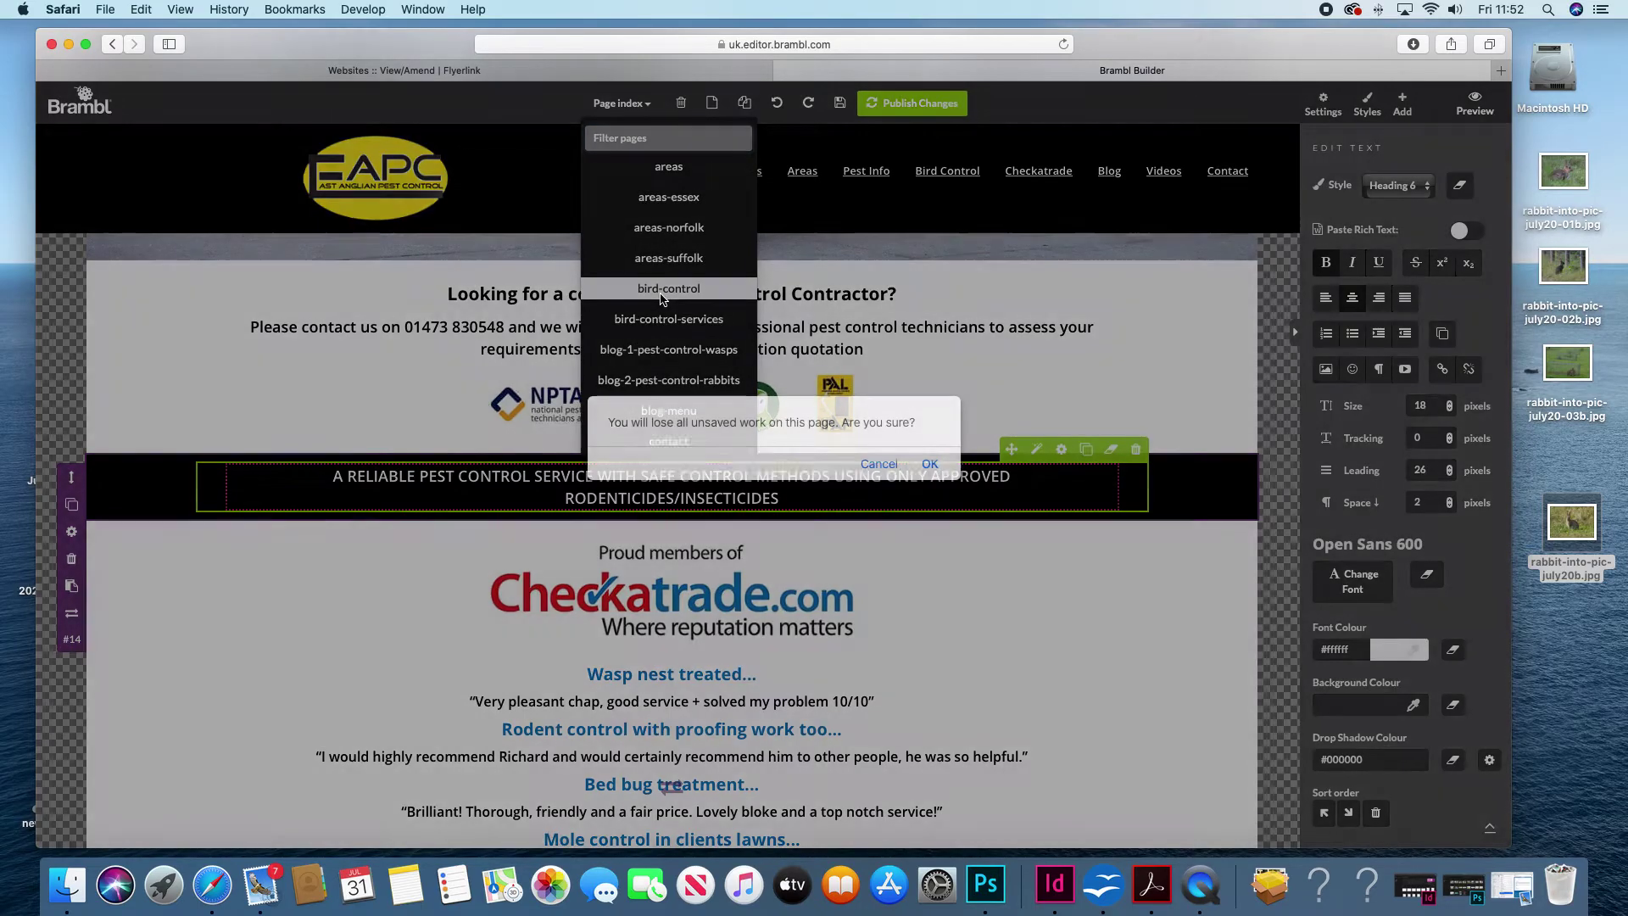
left_click(928, 465)
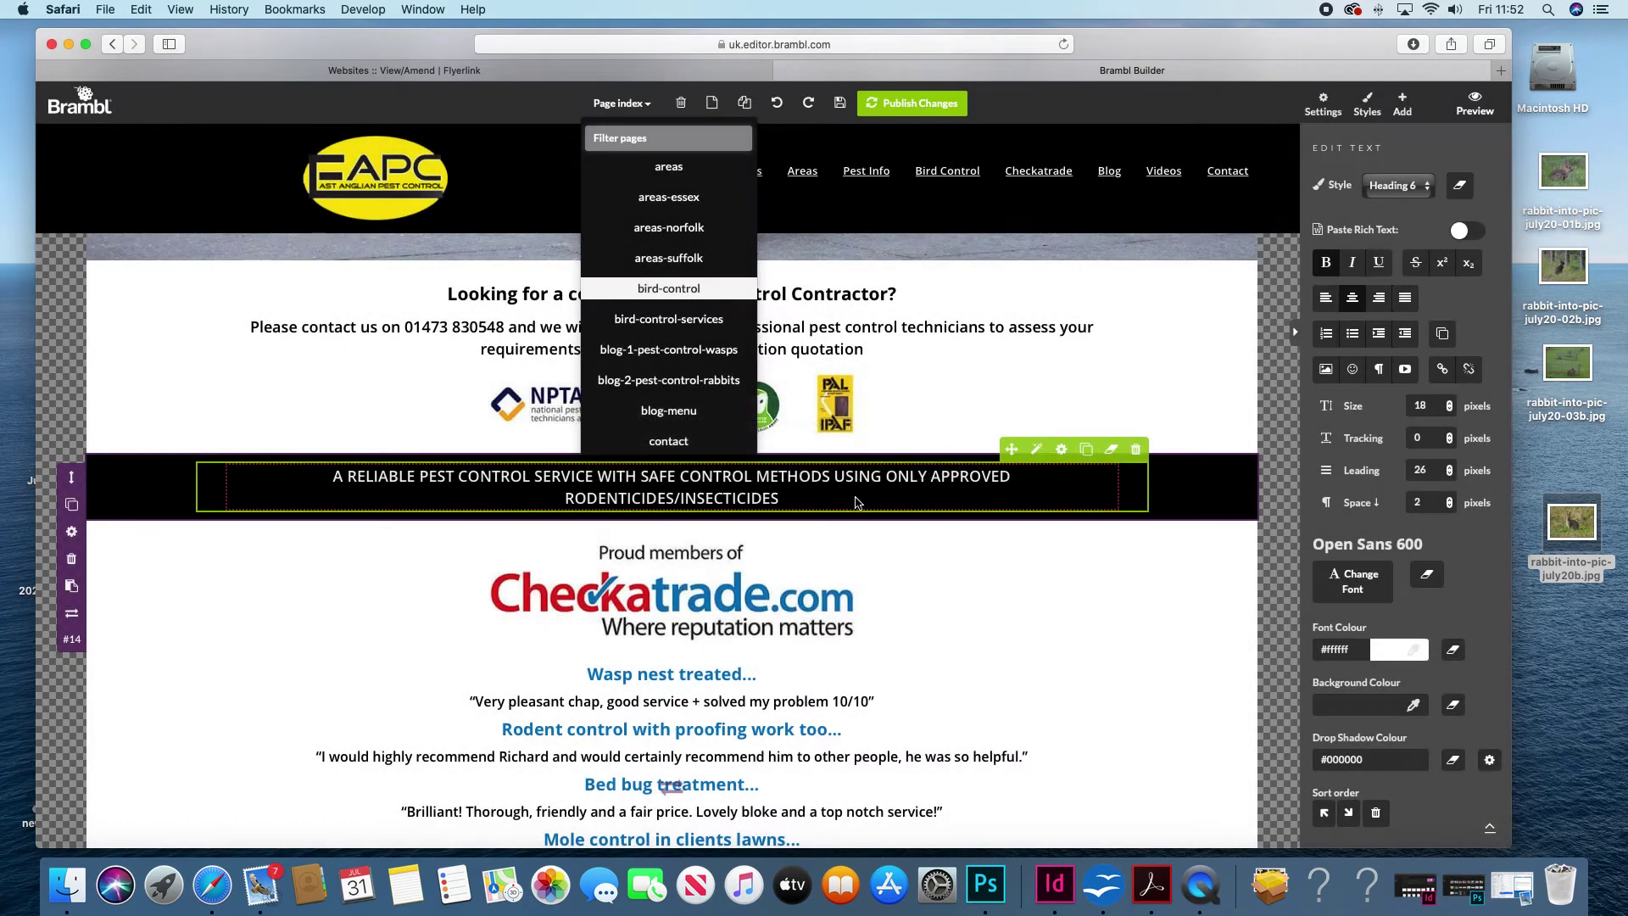
scroll(751, 527, "up", 5)
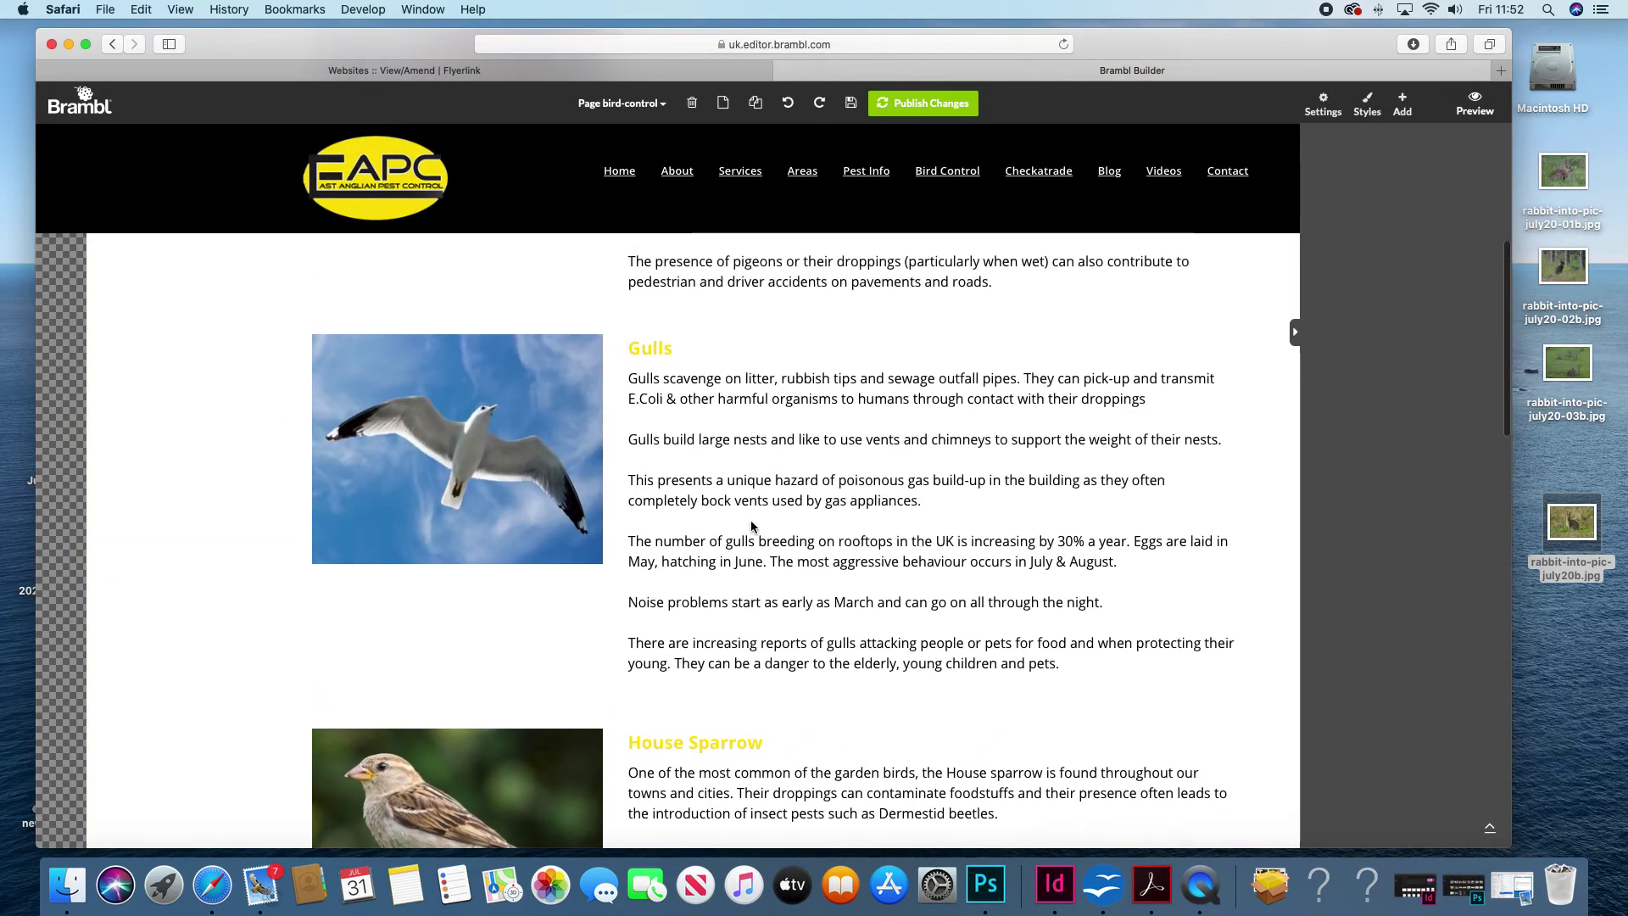
Select the Gulls text, the word 'buildings' and the Feral Pigeon photo.
left_click(708, 478)
scroll(670, 509, "up", 8)
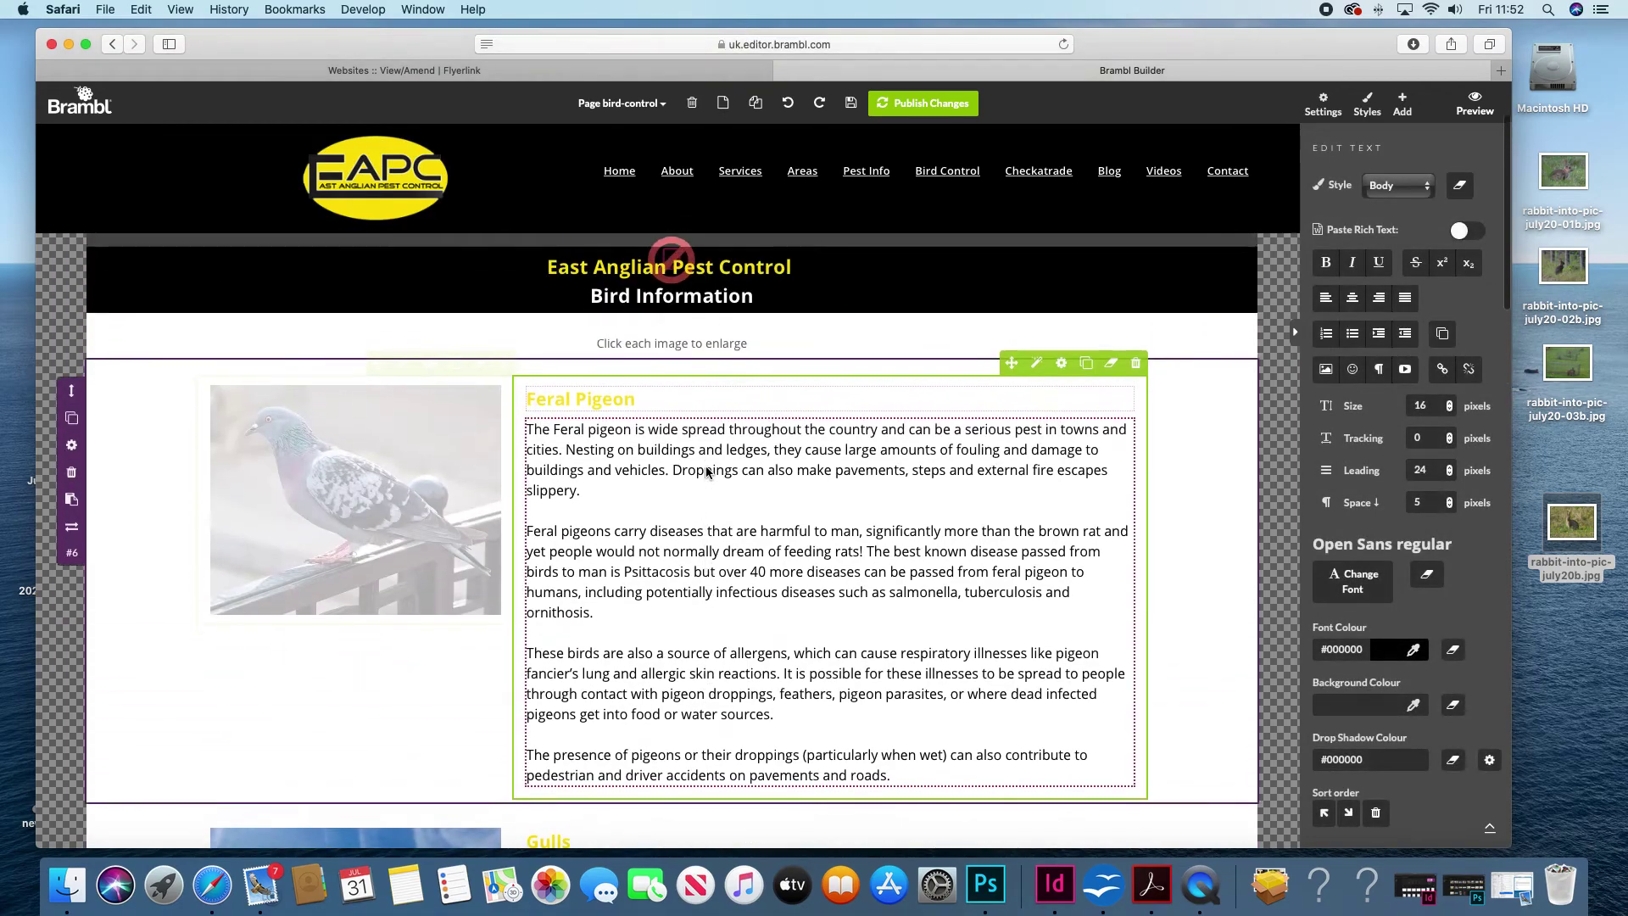
double_click(639, 562)
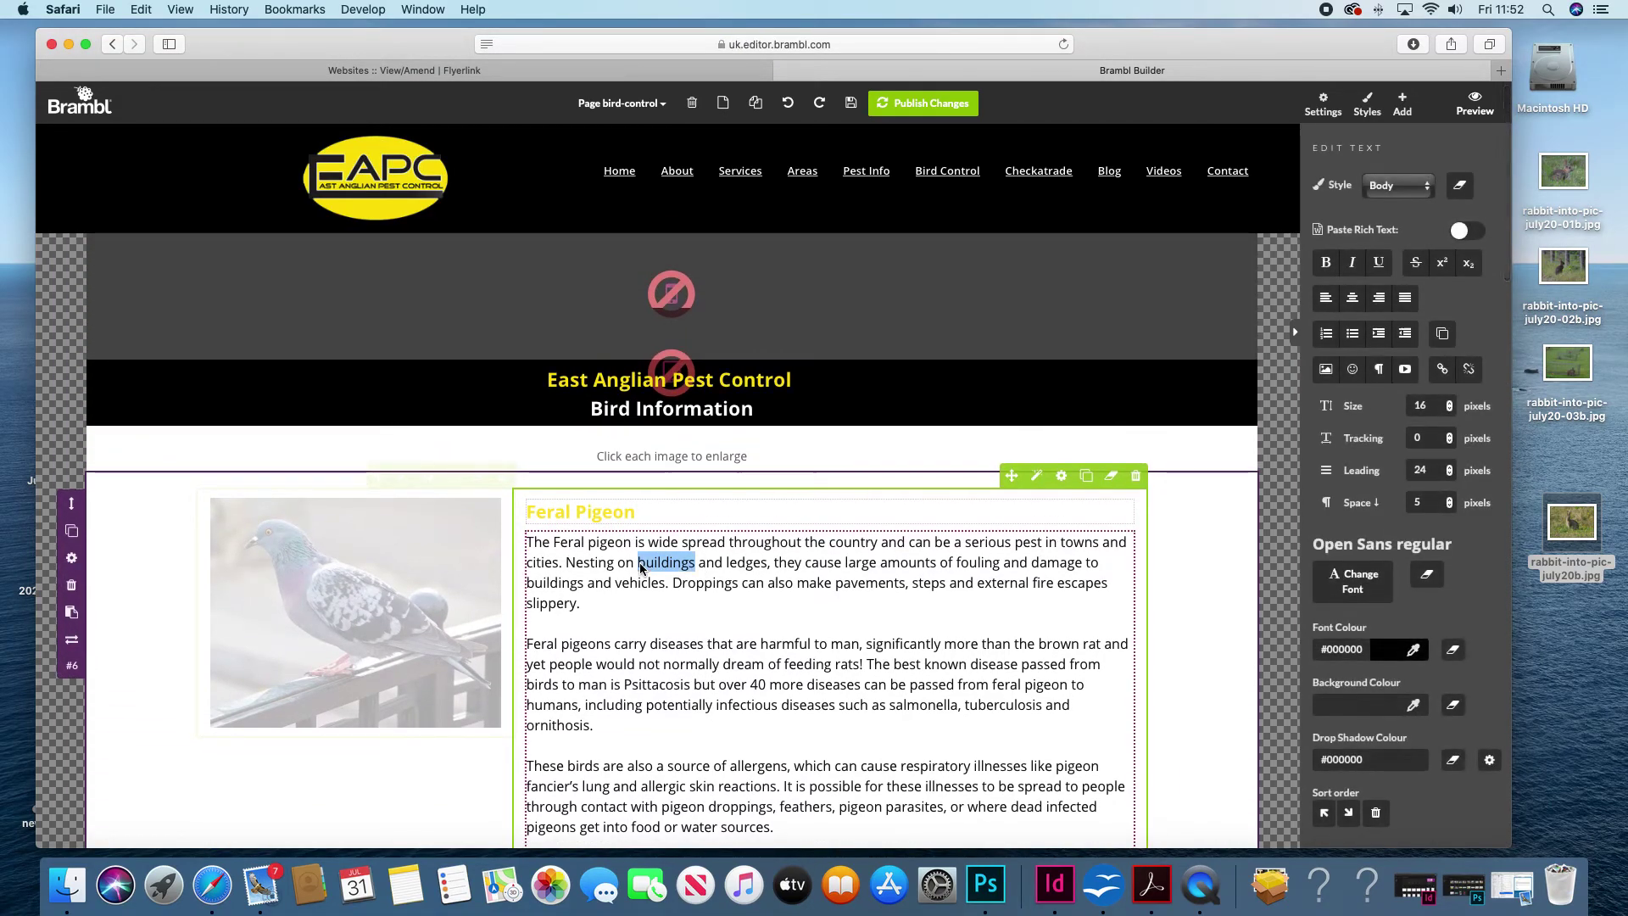
left_click(379, 562)
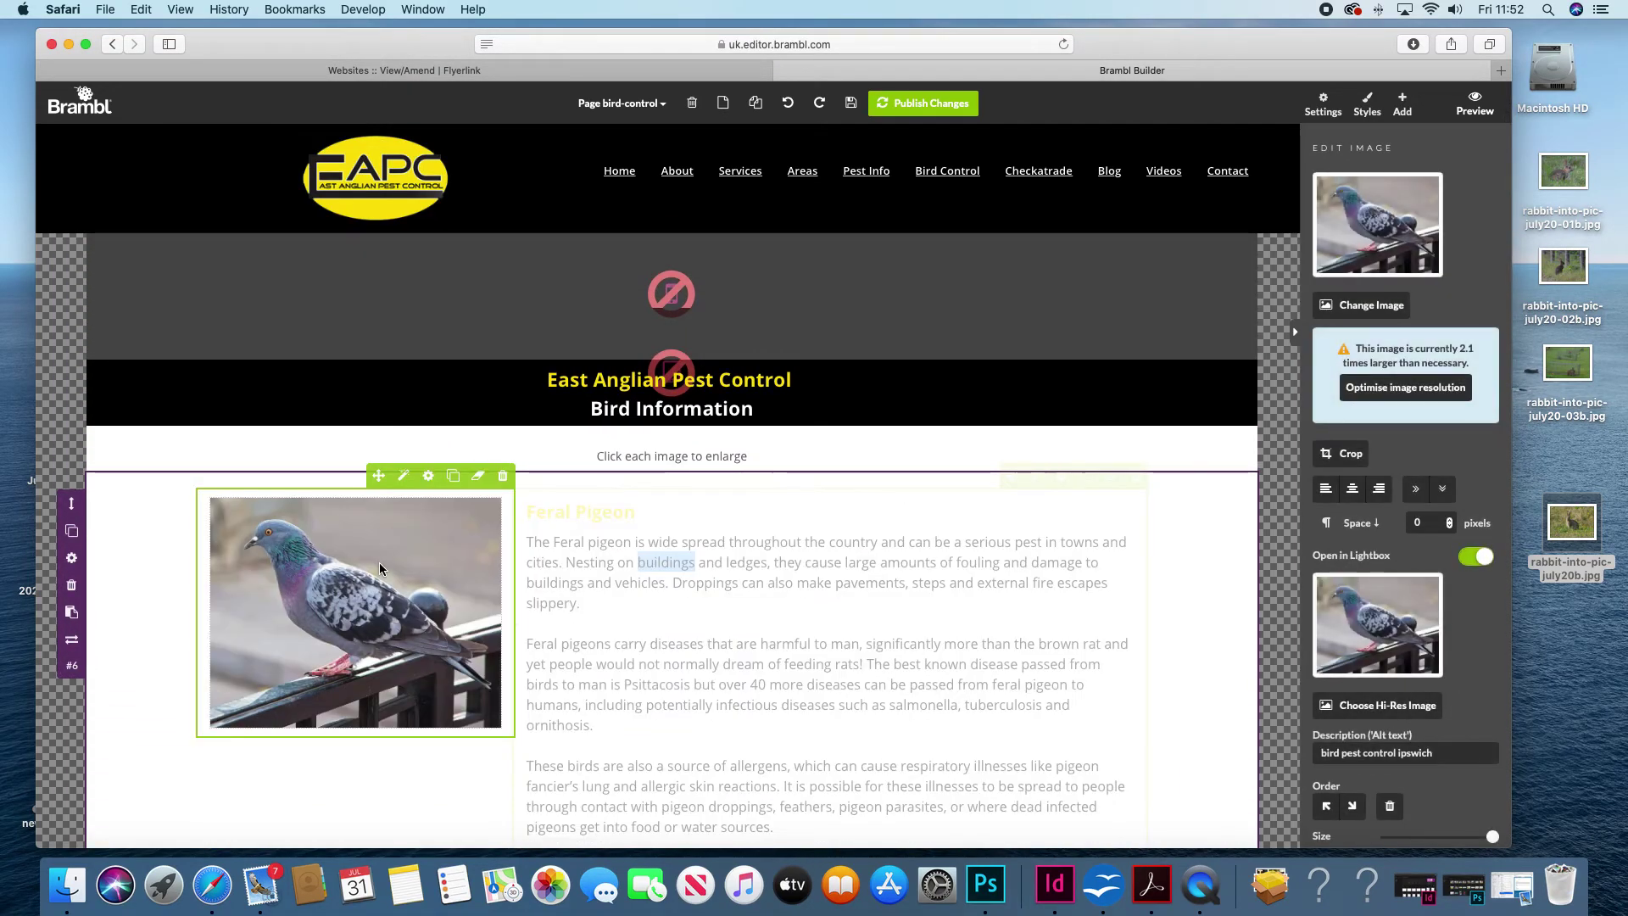